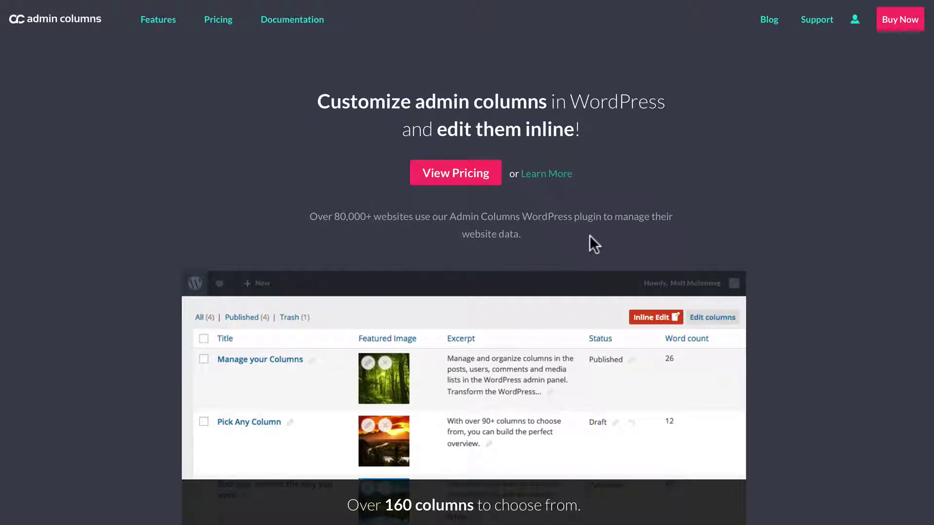
- Show the Sort & Filter demo, then the inline editing demo, and scroll to the feature grid
scroll(590, 236, "down", 3)
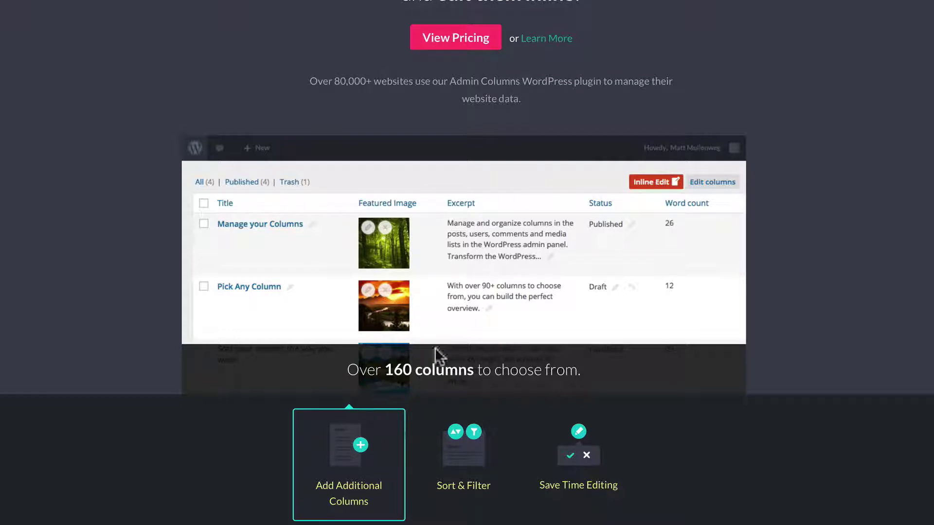
left_click(429, 452)
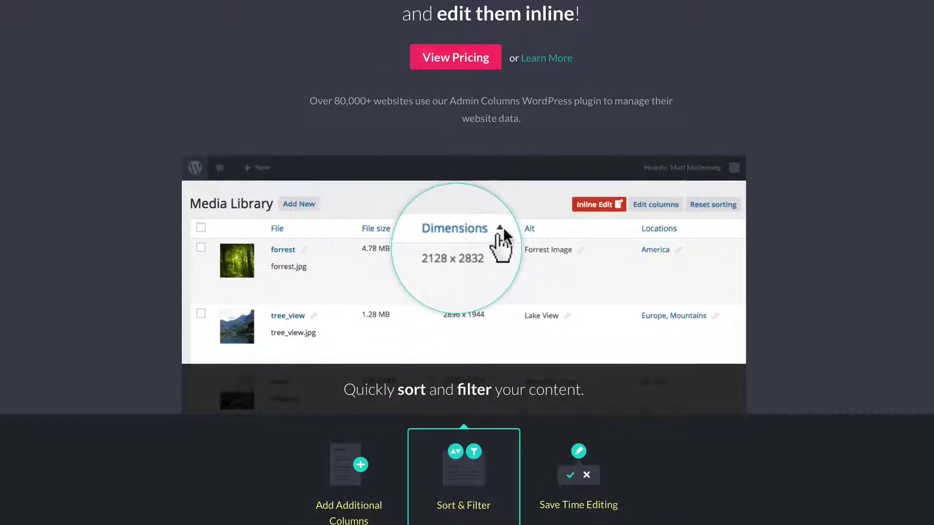
left_click(567, 489)
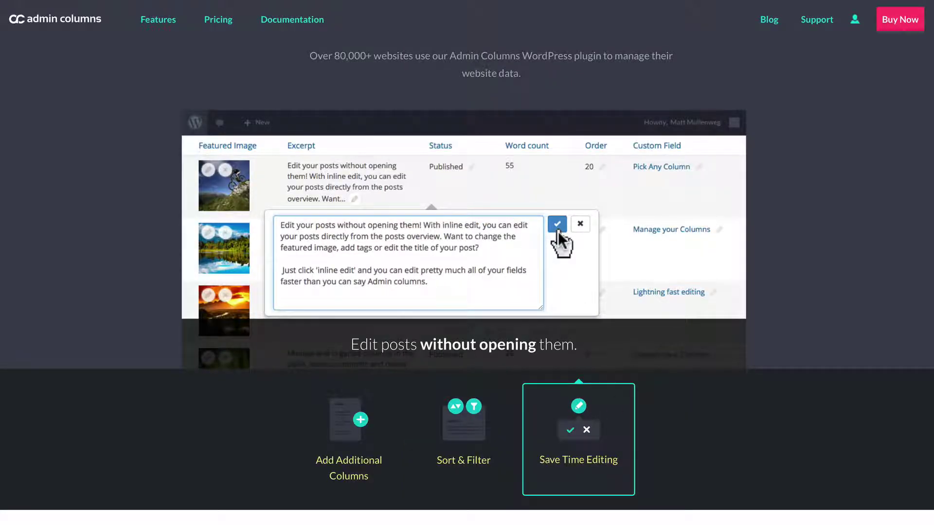
scroll(558, 232, "down", 10)
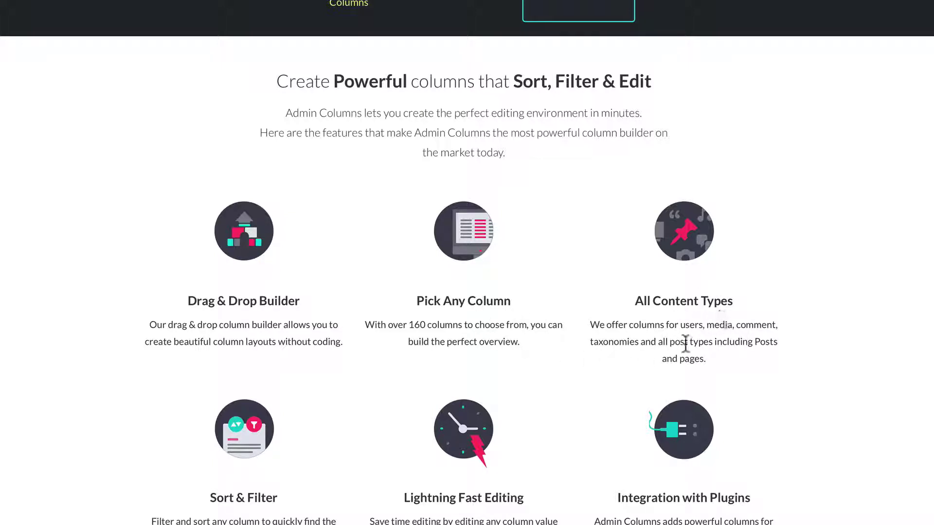
- Scroll through the homepage feature sections down to the plugin integration cards
scroll(421, 323, "down", 1)
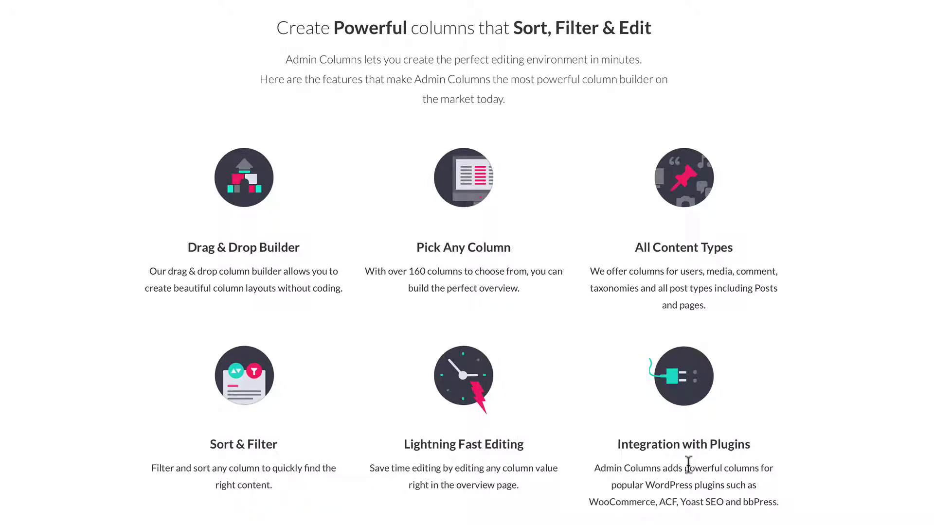
scroll(685, 464, "down", 10)
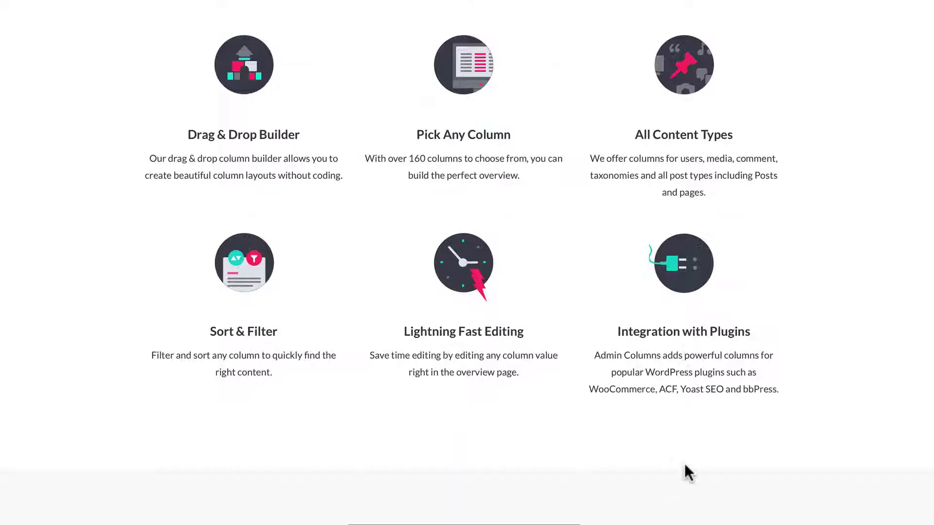
scroll(684, 463, "down", 2)
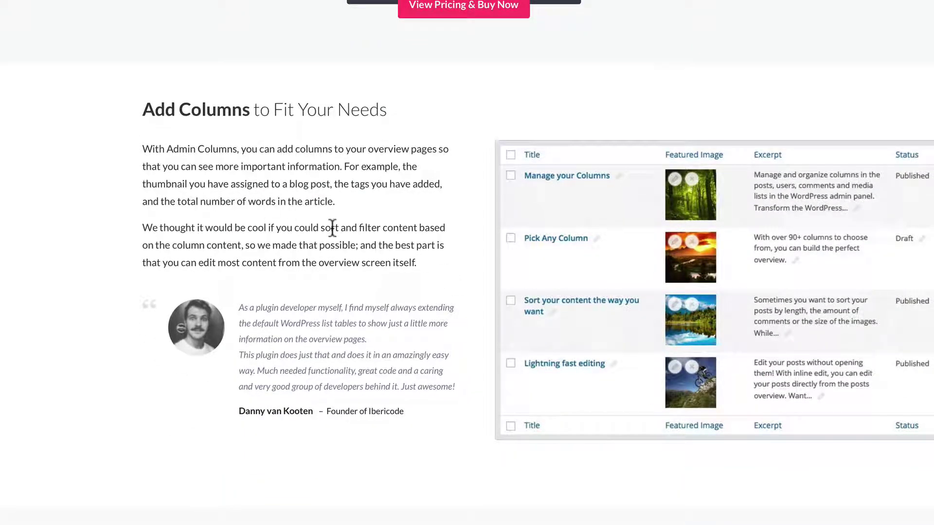
scroll(332, 228, "down", 8)
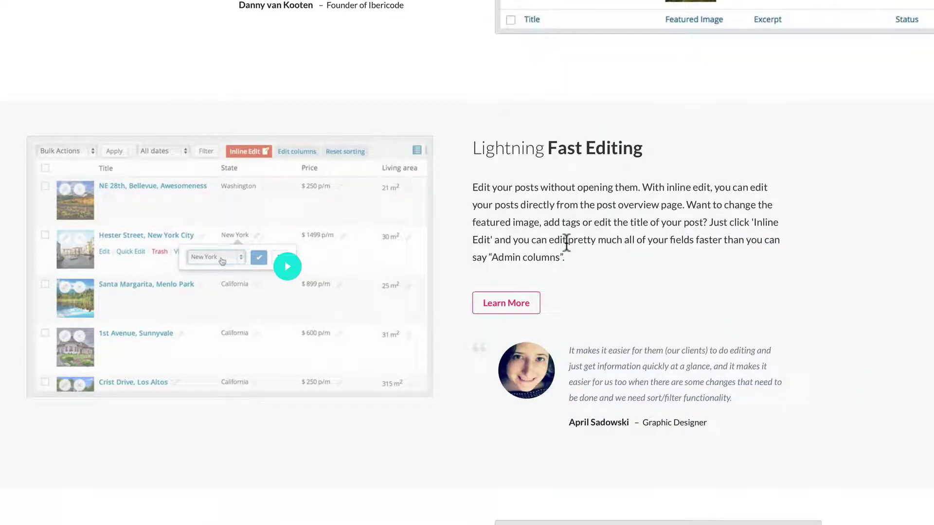
scroll(567, 240, "down", 8)
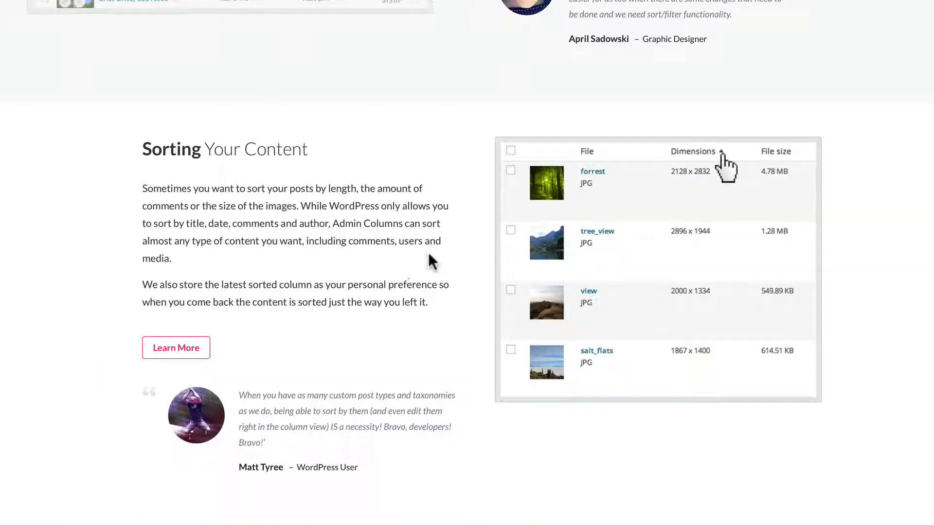
scroll(428, 254, "down", 10)
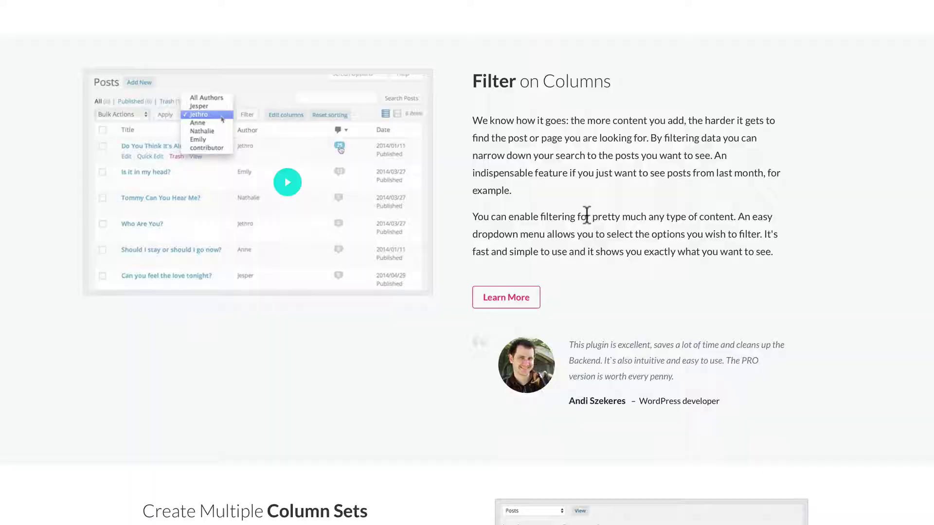
scroll(586, 215, "down", 8)
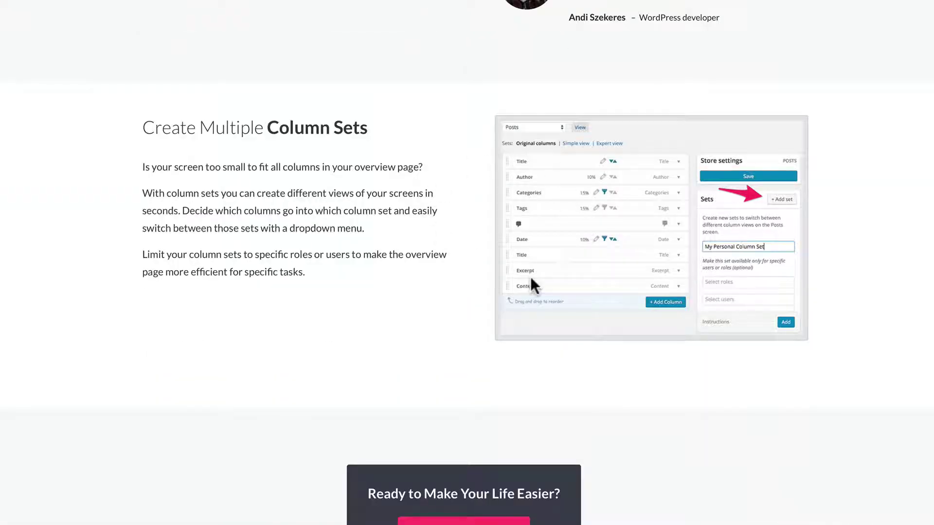
scroll(539, 276, "down", 12)
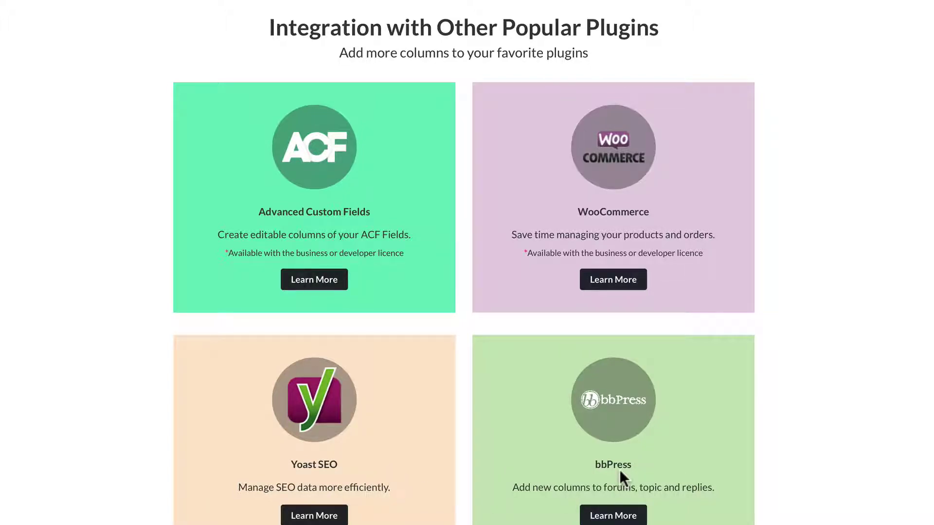
scroll(619, 470, "down", 10)
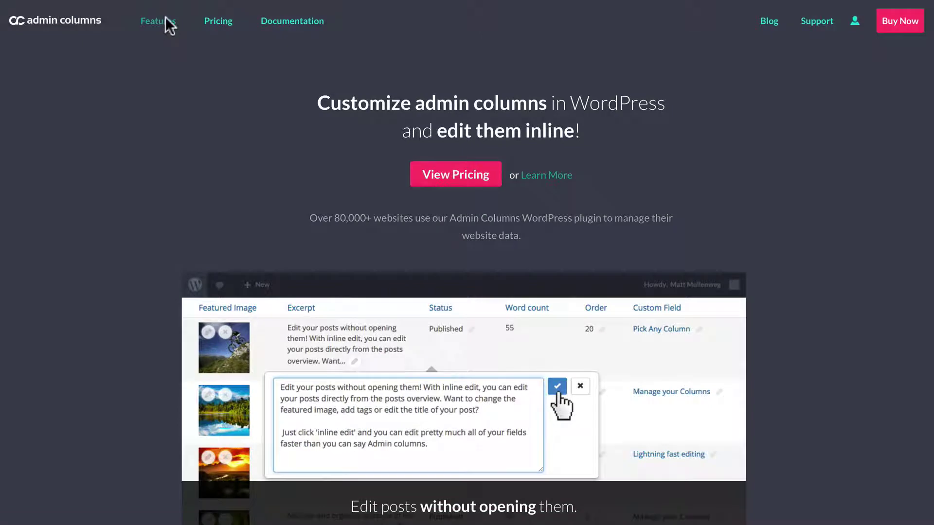
- Open the Features page and browse Taxonomy columns and Import & Export
left_click(166, 19)
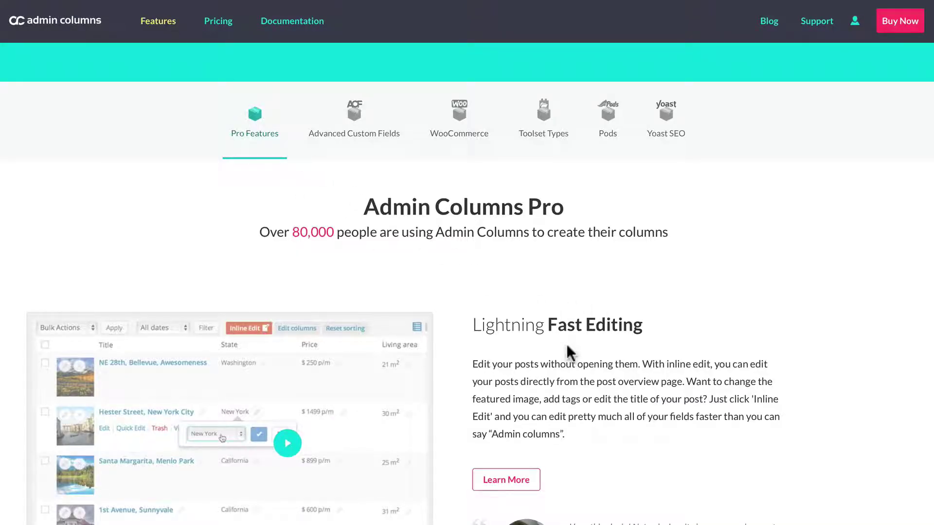
scroll(566, 343, "down", 10)
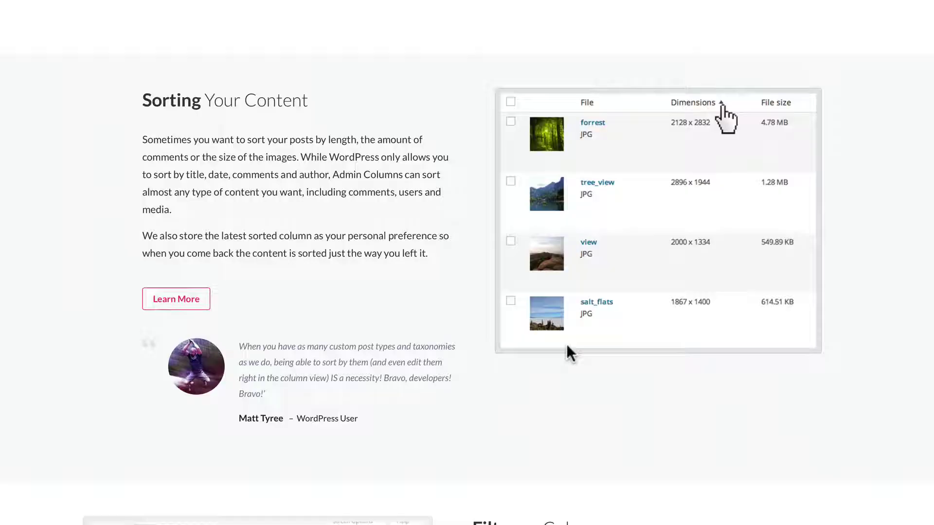
scroll(567, 347, "down", 15)
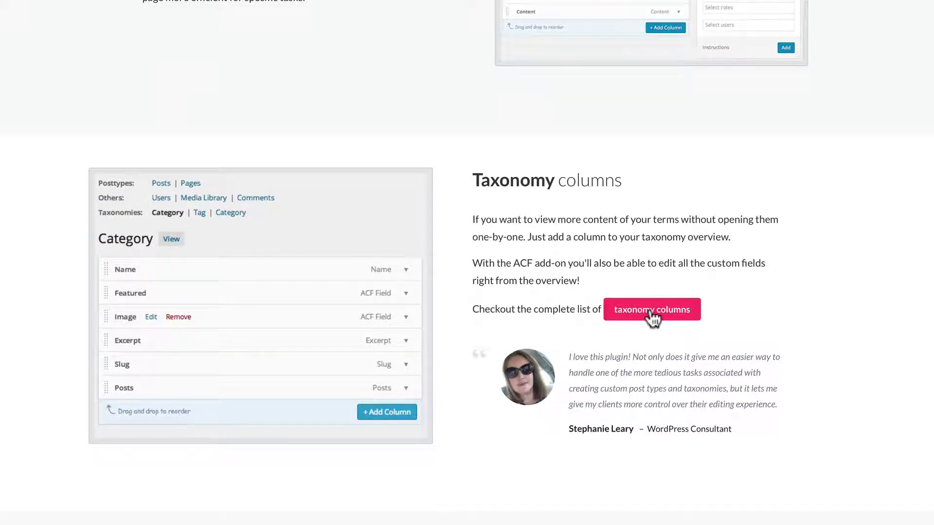
scroll(652, 319, "down", 6)
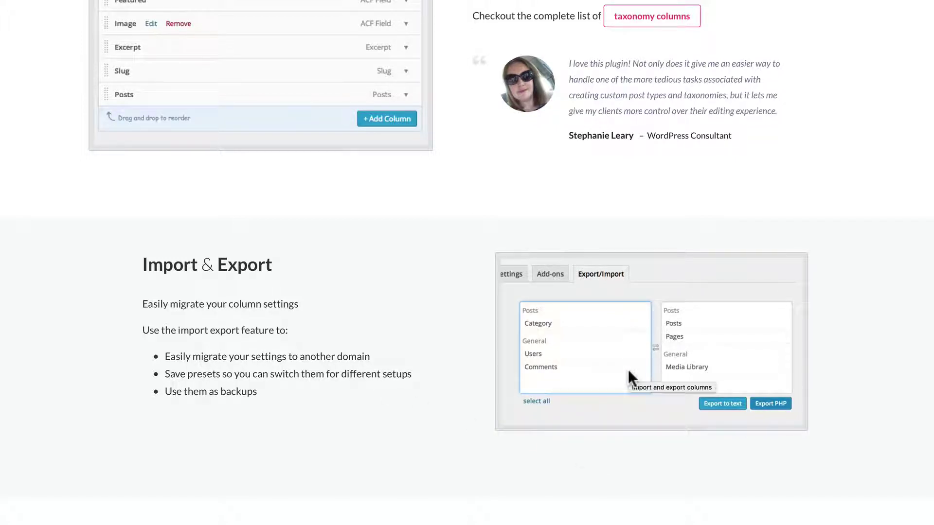
scroll(629, 371, "down", 6)
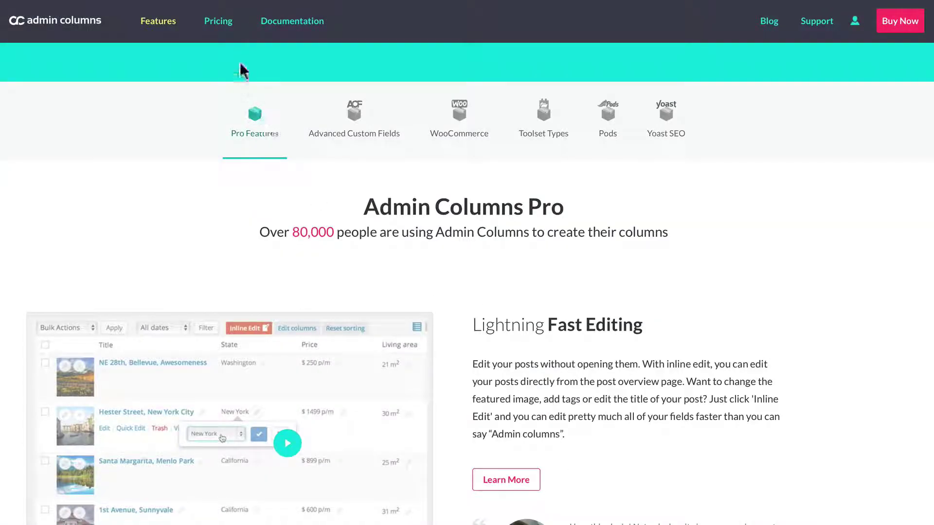
- Review the Personal, Business and Developer pricing plans and FAQ, then open Documentation
left_click(217, 22)
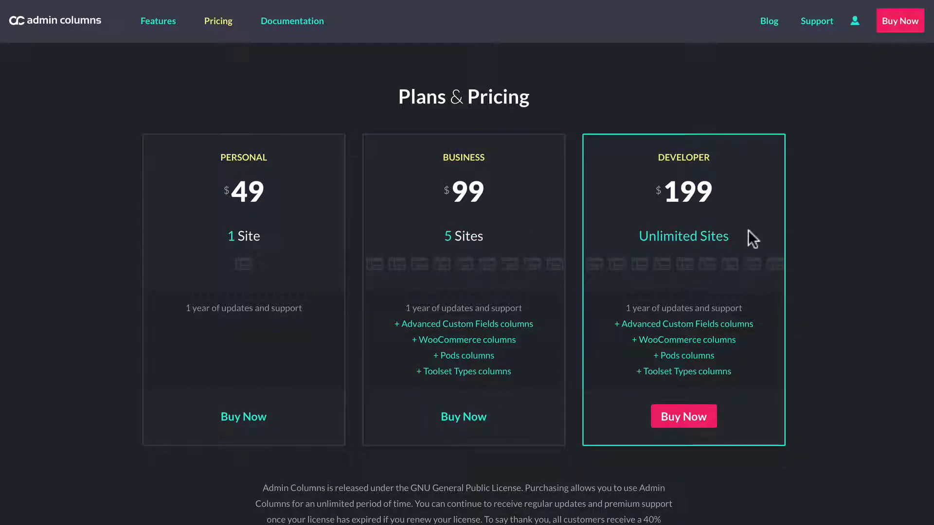
scroll(542, 407, "down", 1)
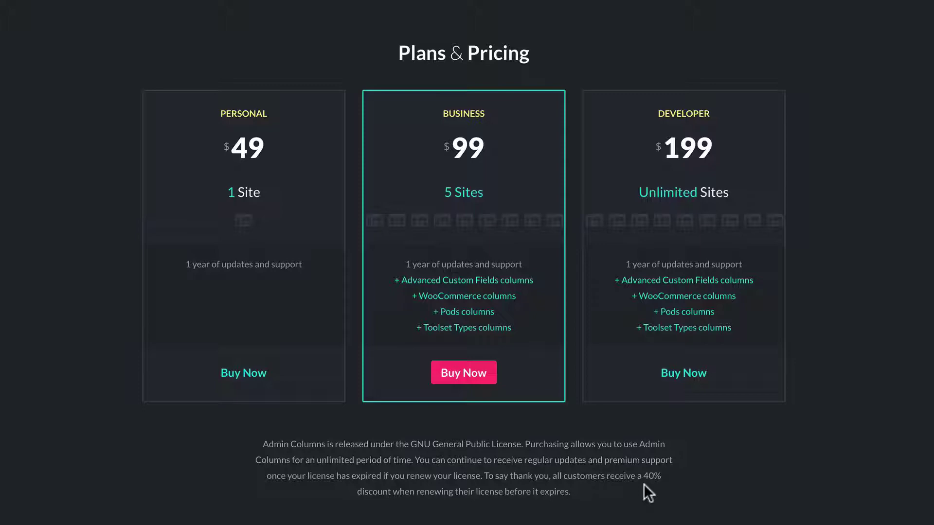
scroll(644, 484, "down", 10)
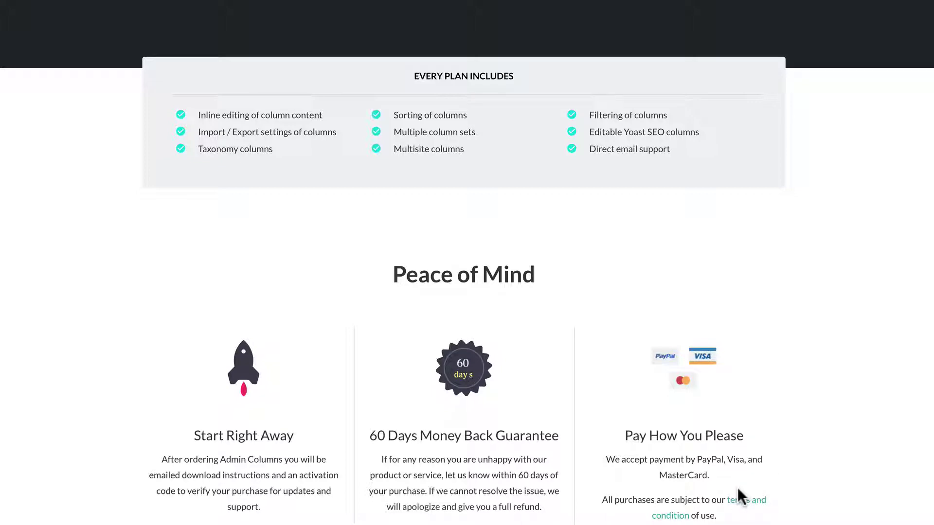
scroll(738, 491, "down", 10)
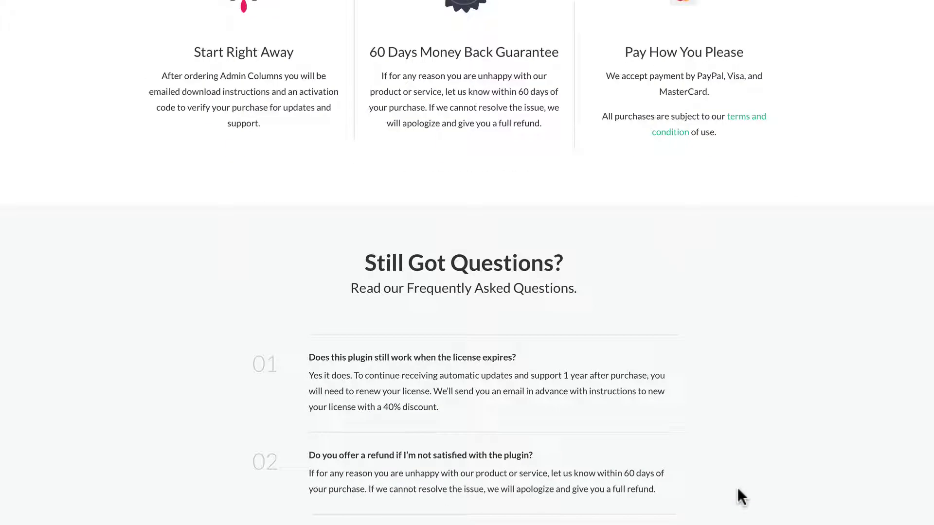
scroll(738, 489, "down", 1)
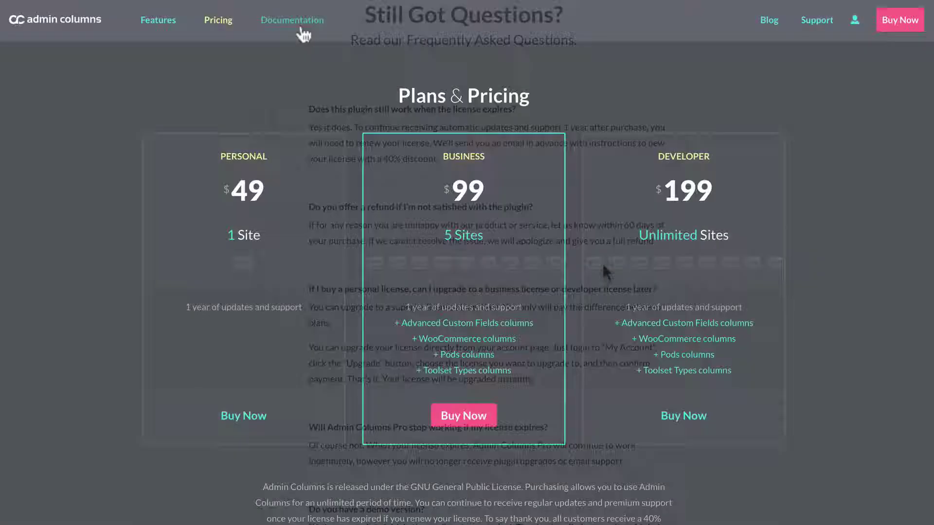
left_click(299, 25)
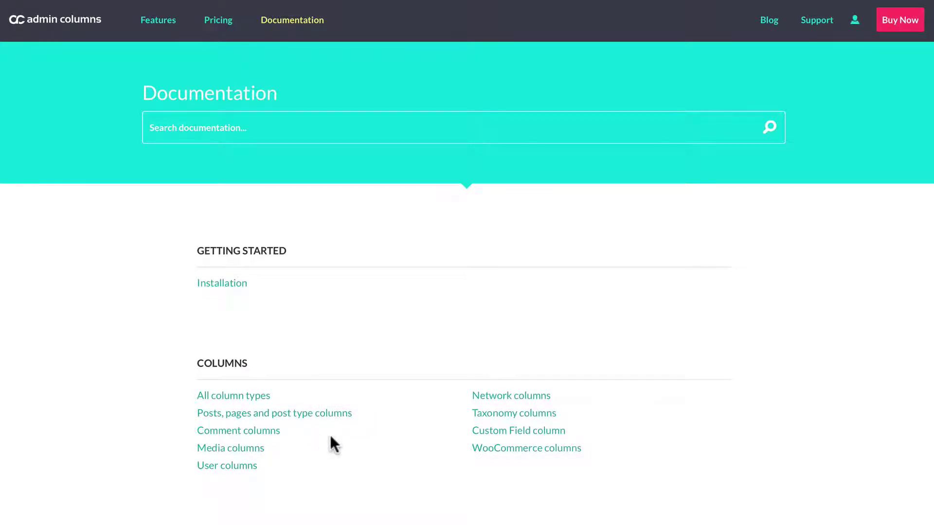
- Browse the documentation index down to the Classes list, then open the Blog
scroll(330, 435, "down", 7)
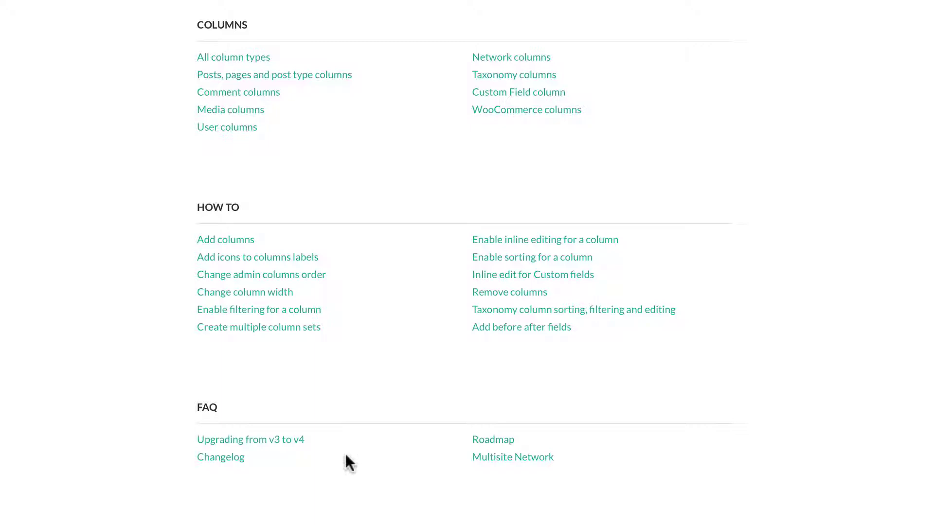
scroll(346, 456, "down", 7)
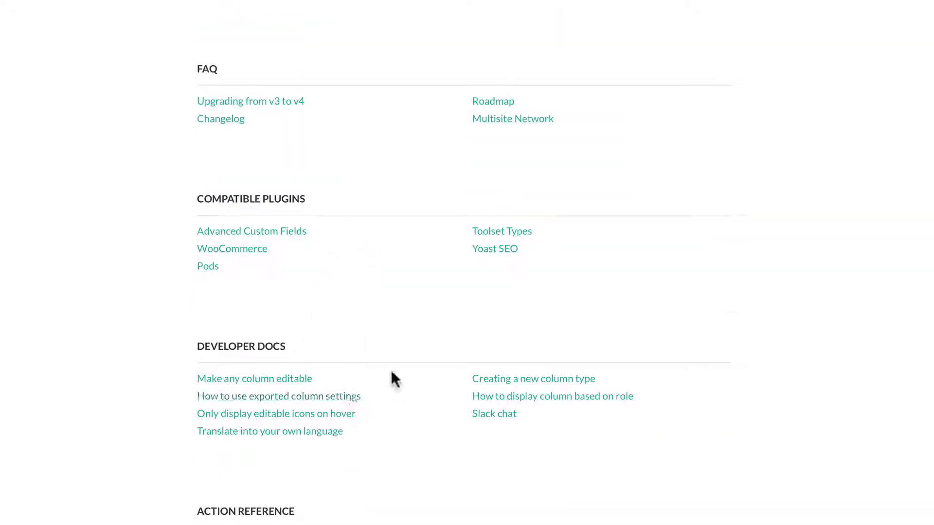
scroll(390, 428, "down", 6)
scroll(390, 379, "down", 4)
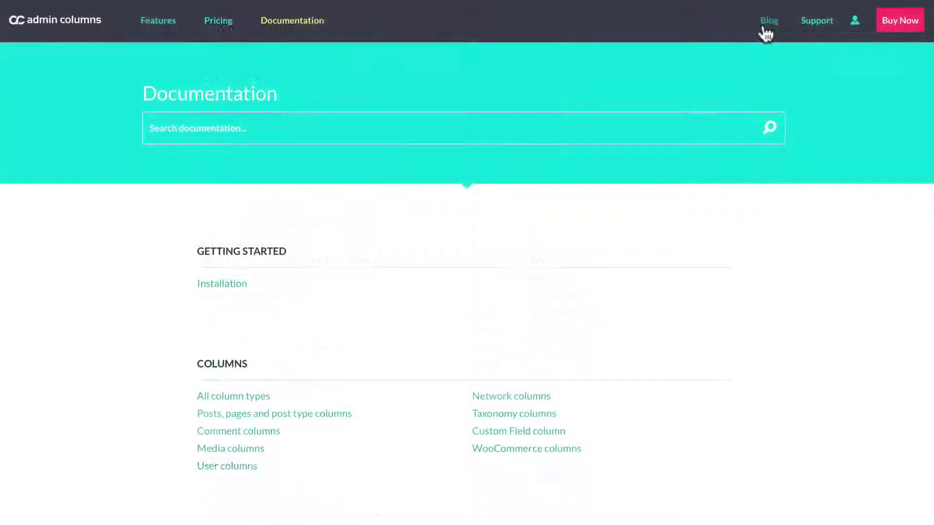
left_click(764, 21)
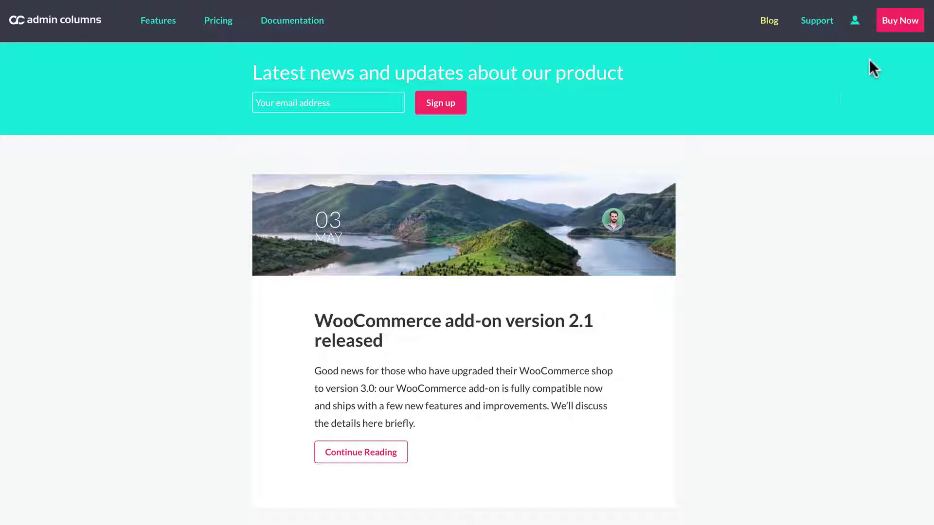
- Log in to the Admin Columns account with the username and password, with Remember me ticked
left_click(823, 19)
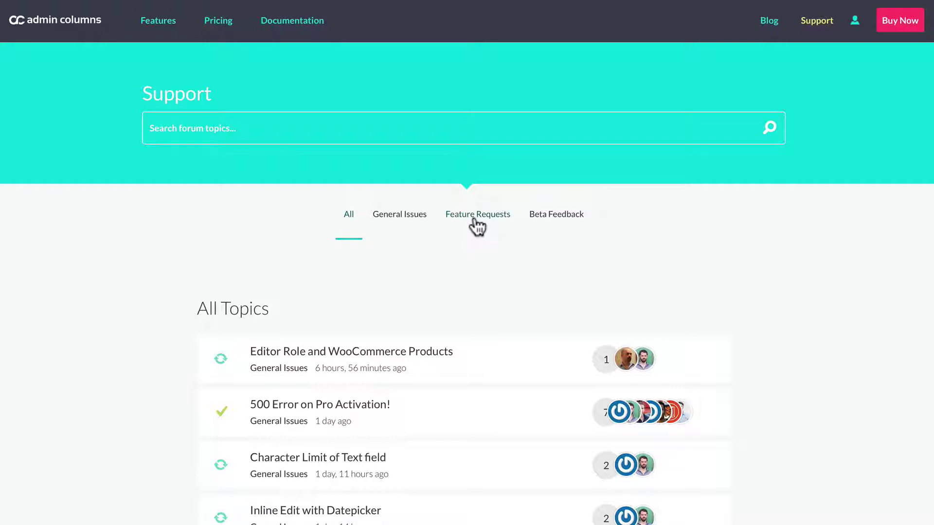
left_click(856, 23)
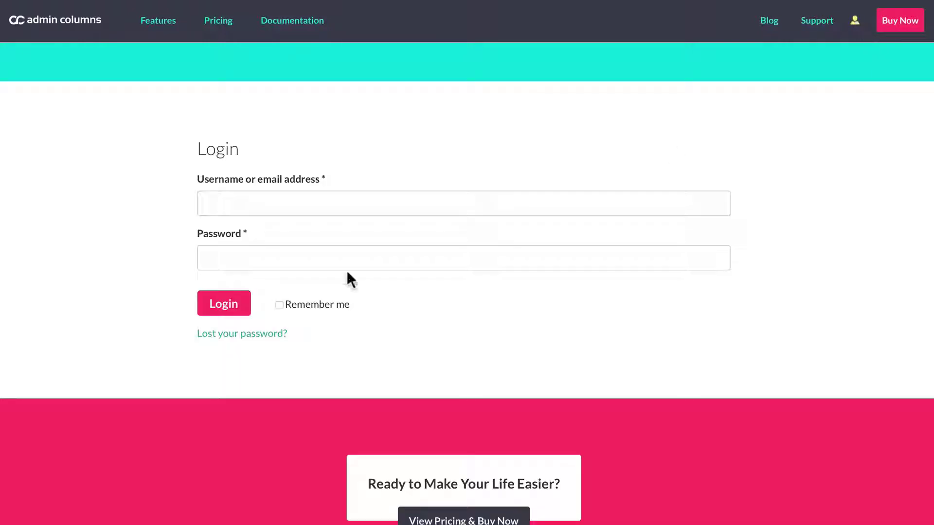
left_click(240, 206)
type("admin")
left_click(243, 253)
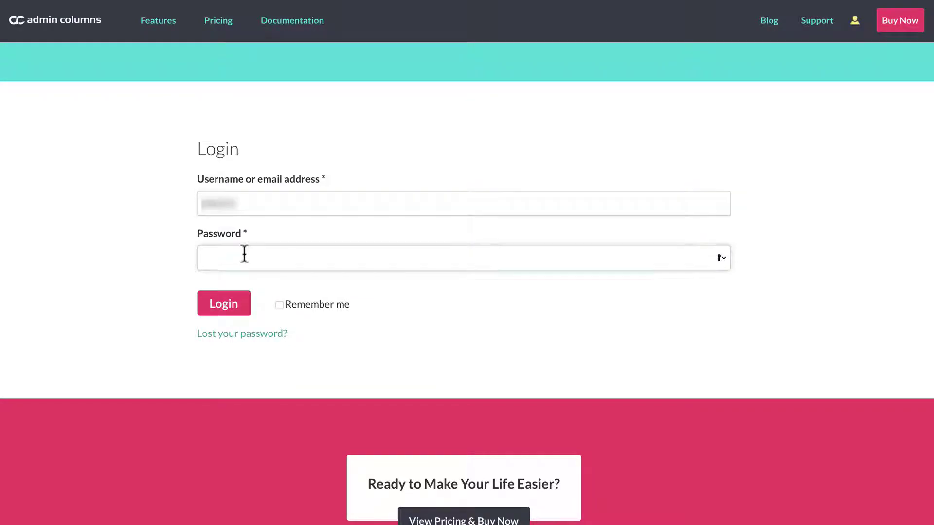
type("*************")
left_click(279, 305)
left_click(226, 306)
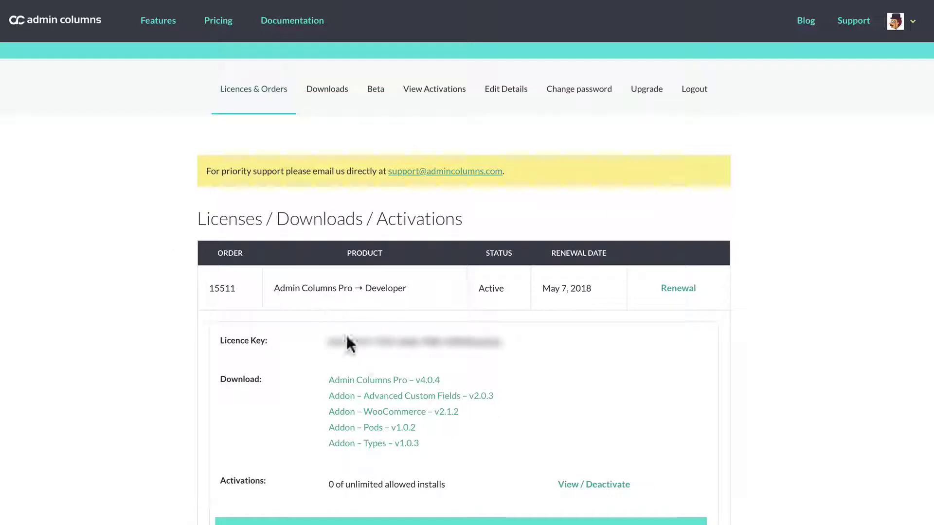
- Download Admin Columns Pro v4.0.4 and the Advanced Custom Fields, Pods and Types add-ons
left_click(377, 380)
left_click(388, 395)
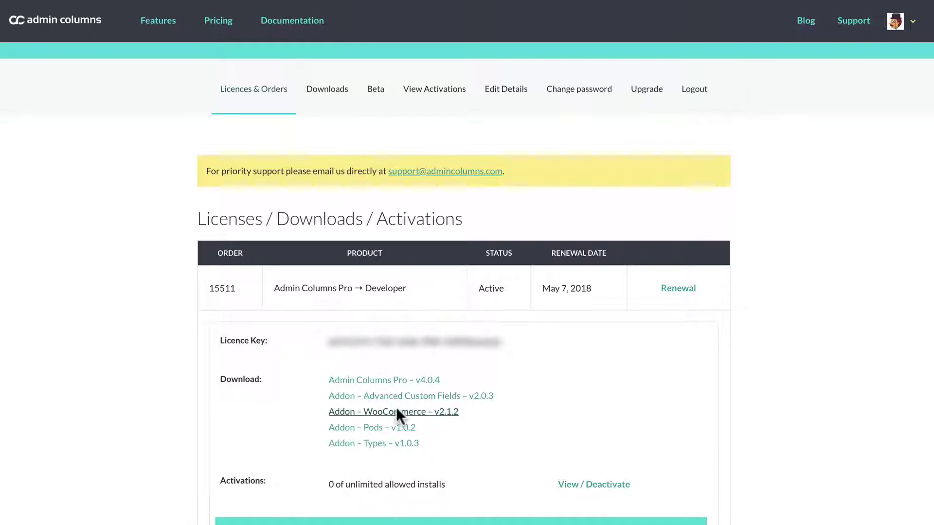
left_click(393, 427)
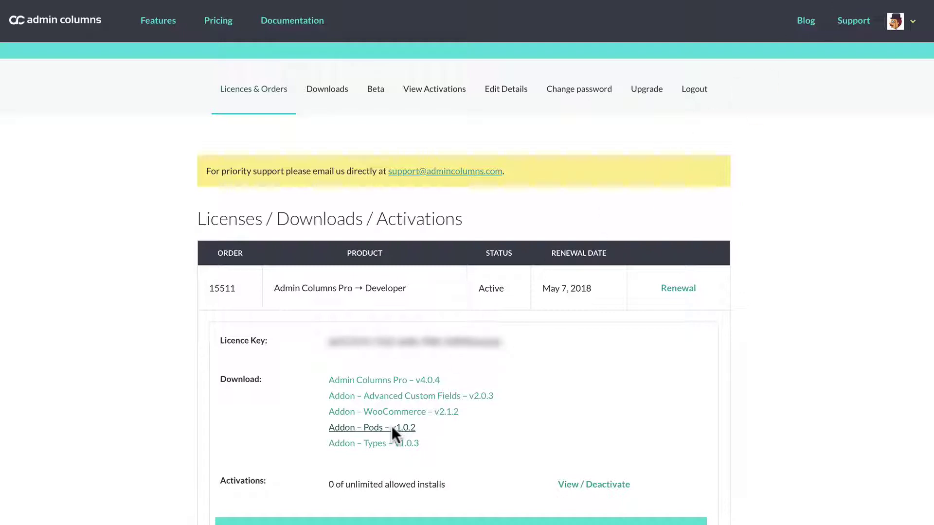
left_click(392, 442)
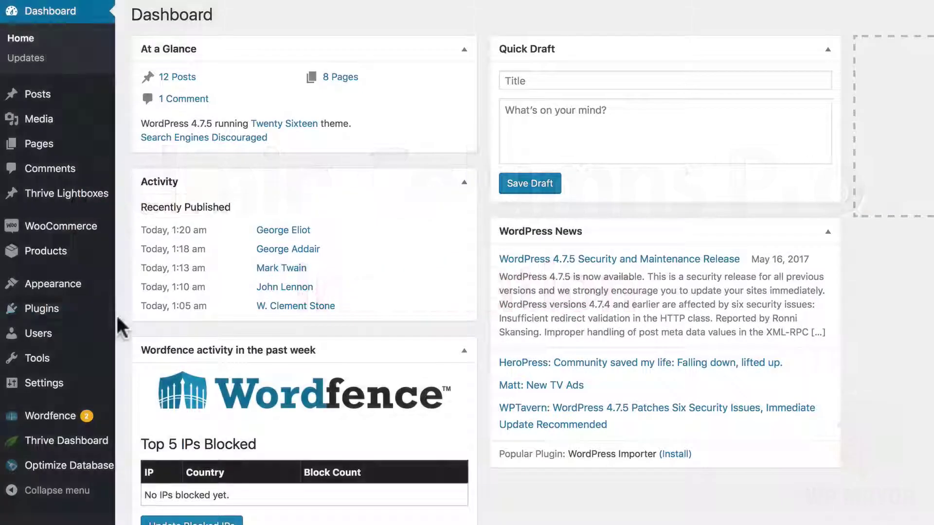
- Upload and install admin-columns-pro-4-0-4.zip through Plugins > Add New > Upload Plugin
mouse_move(124, 311)
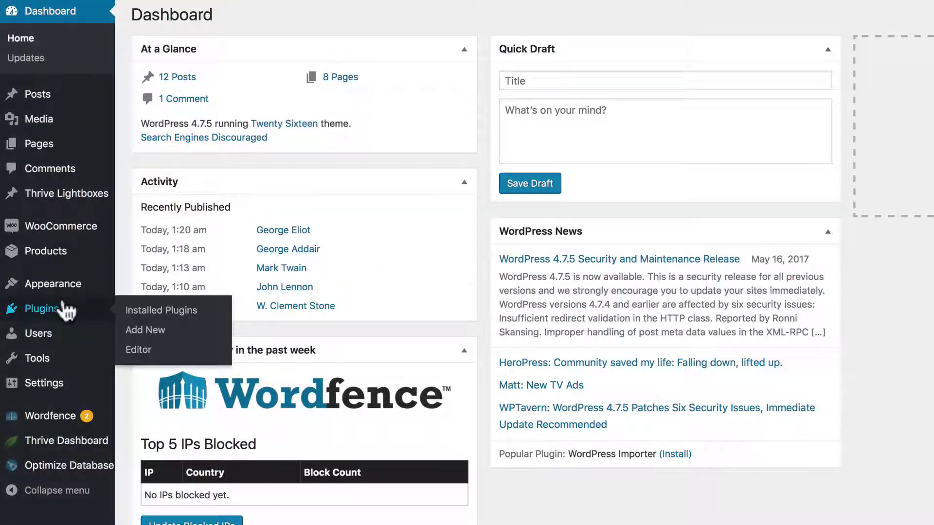
left_click(137, 331)
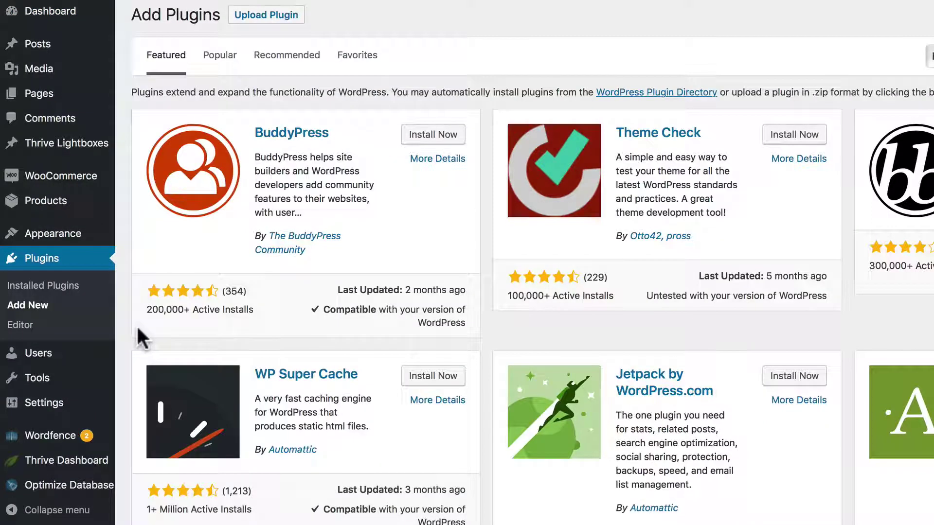
left_click(269, 18)
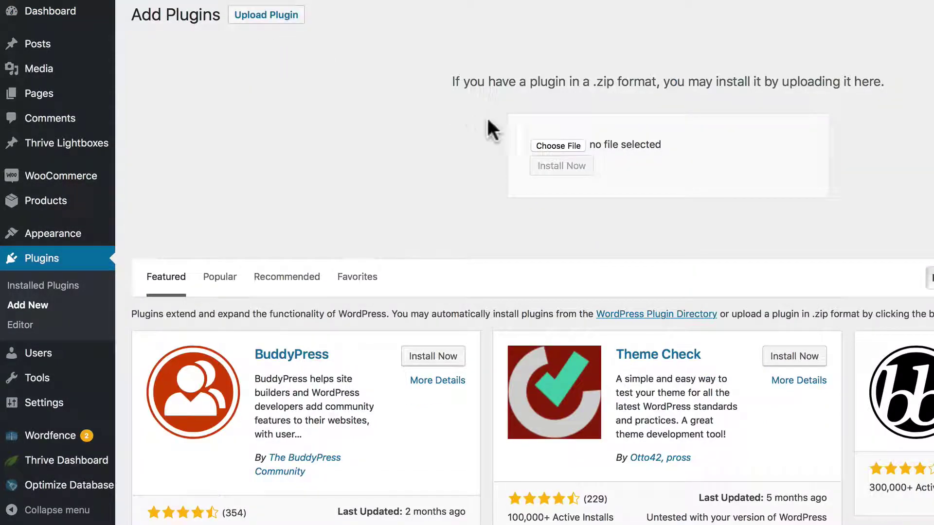
left_click(565, 145)
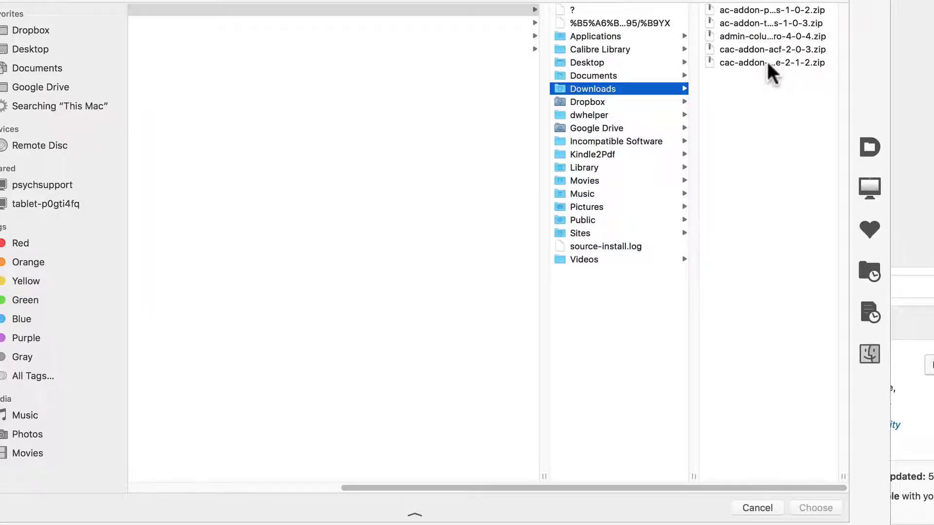
left_click_drag(847, 480, 906, 480)
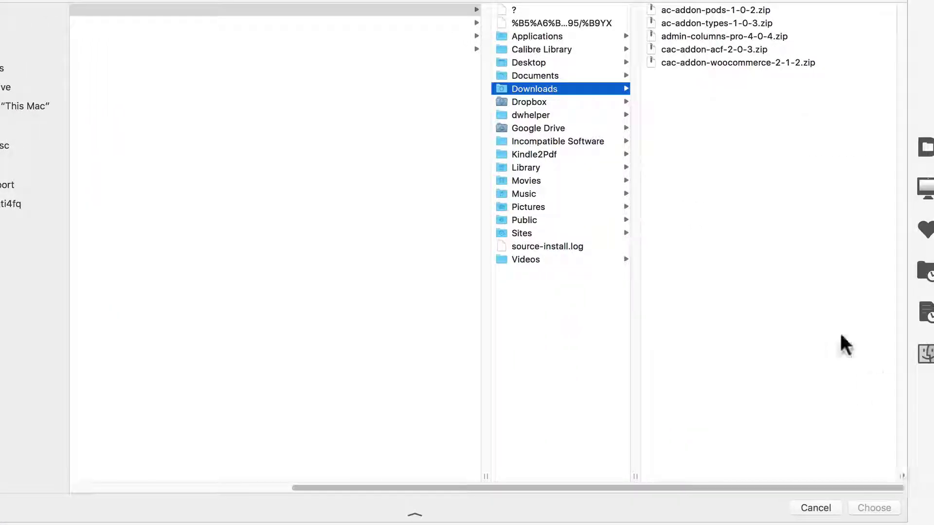
left_click(664, 40)
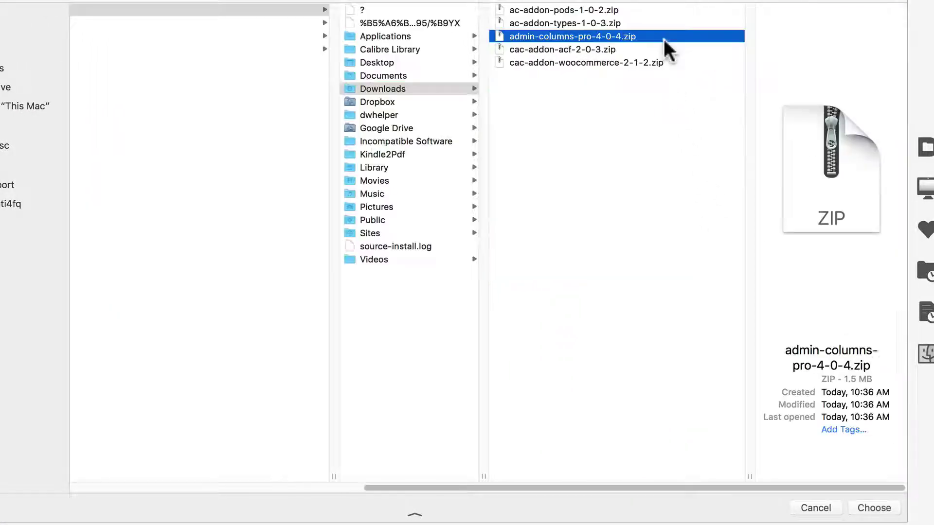
left_click(870, 510)
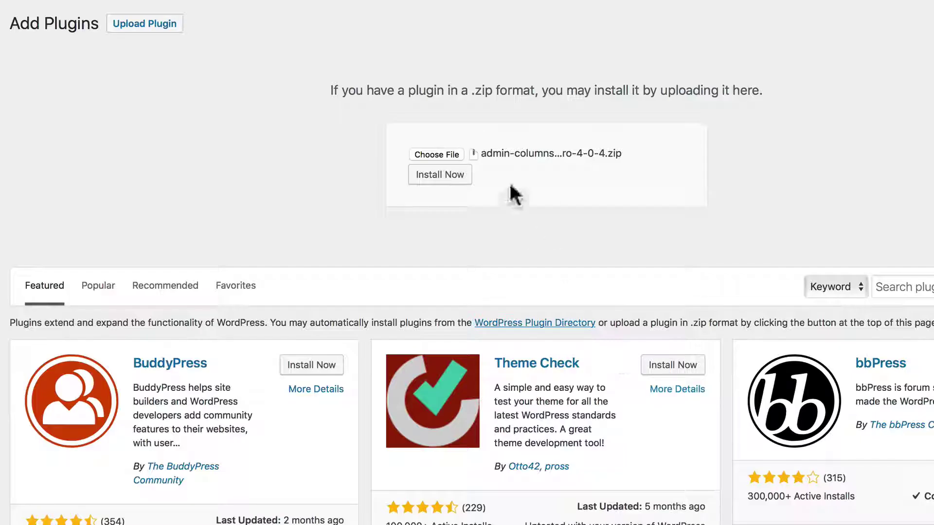
left_click(445, 176)
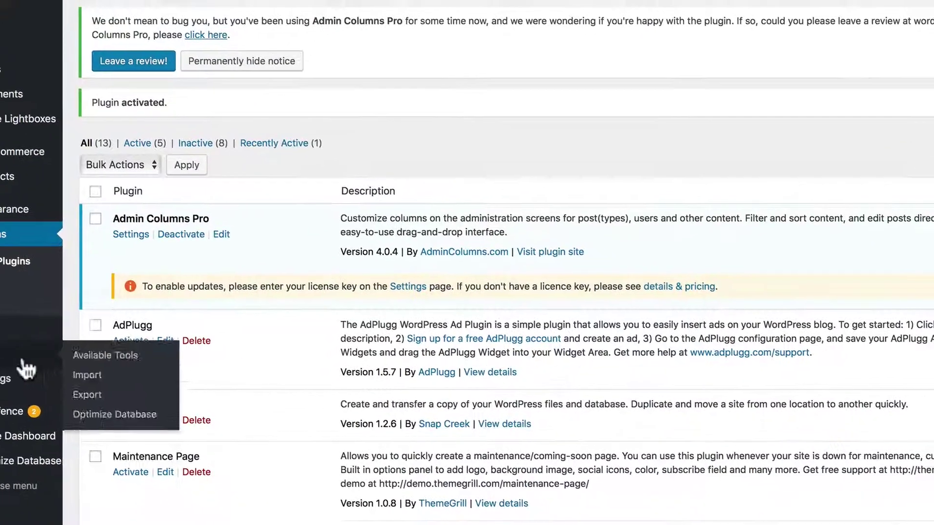
- Open Settings > Admin Columns and permanently dismiss the review request notice
mouse_move(52, 362)
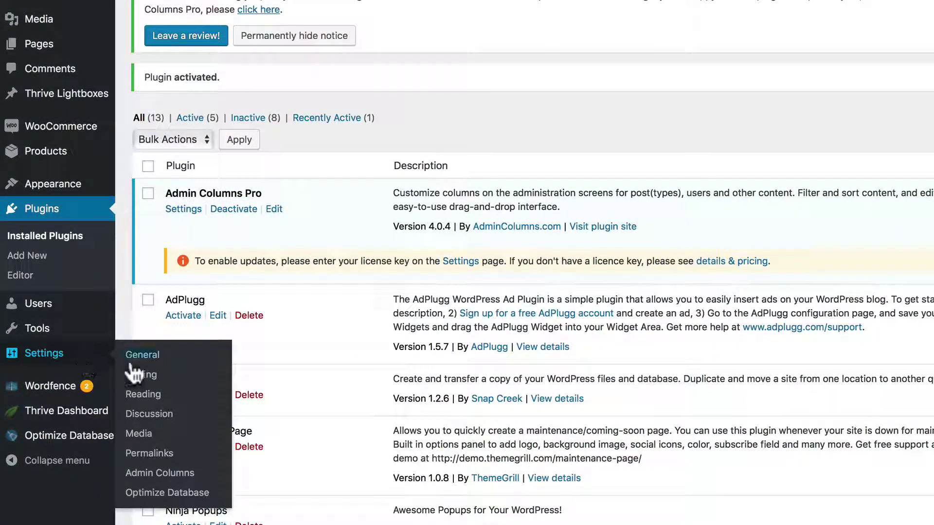
left_click(155, 473)
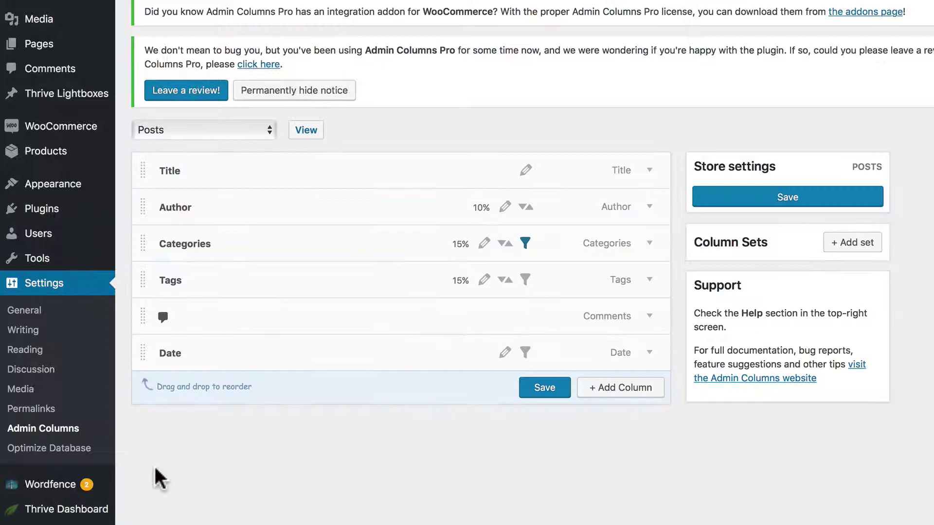
scroll(317, 130, "up", 2)
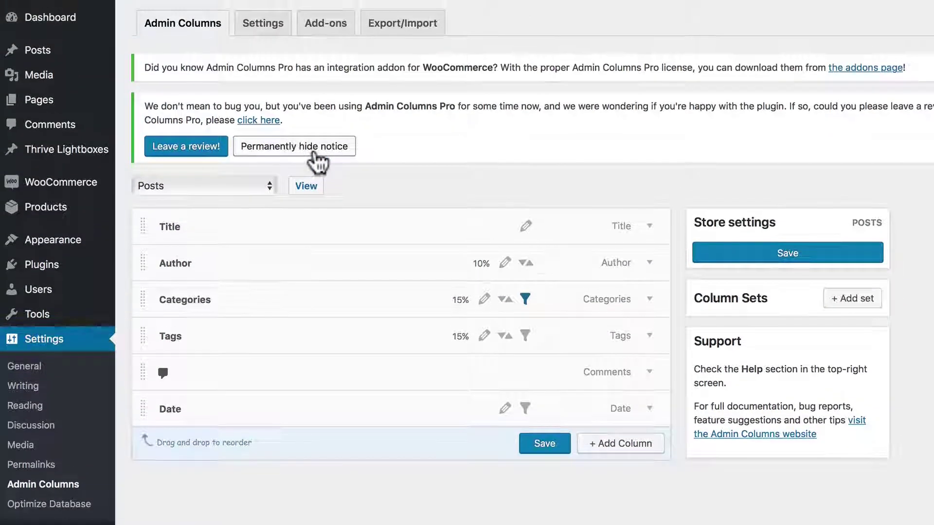
left_click(315, 151)
- Paste the licence key from the account page into the Settings tab and update the licence
left_click(265, 22)
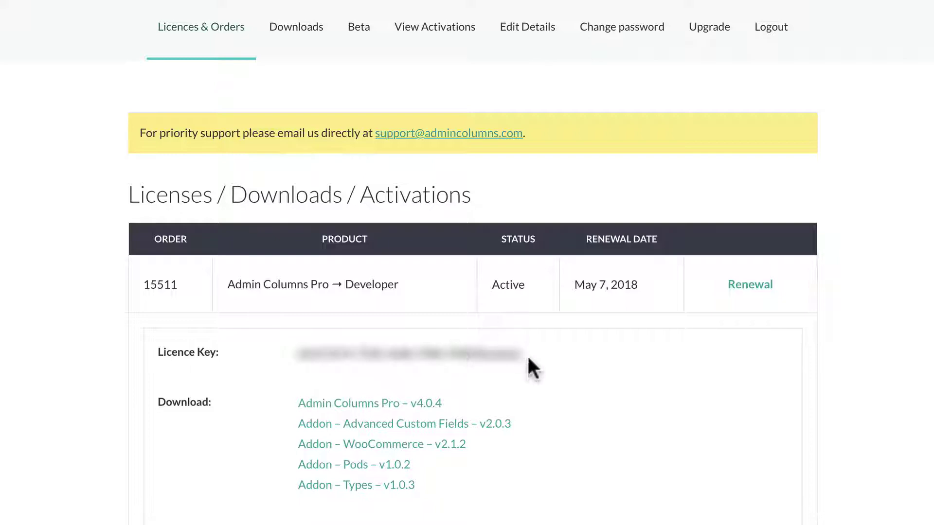
left_click_drag(528, 358, 298, 345)
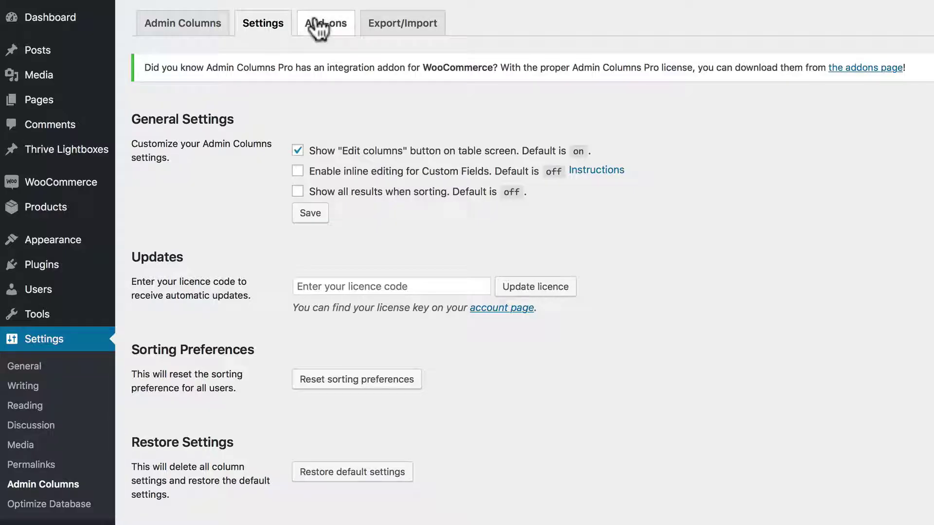
left_click(311, 286)
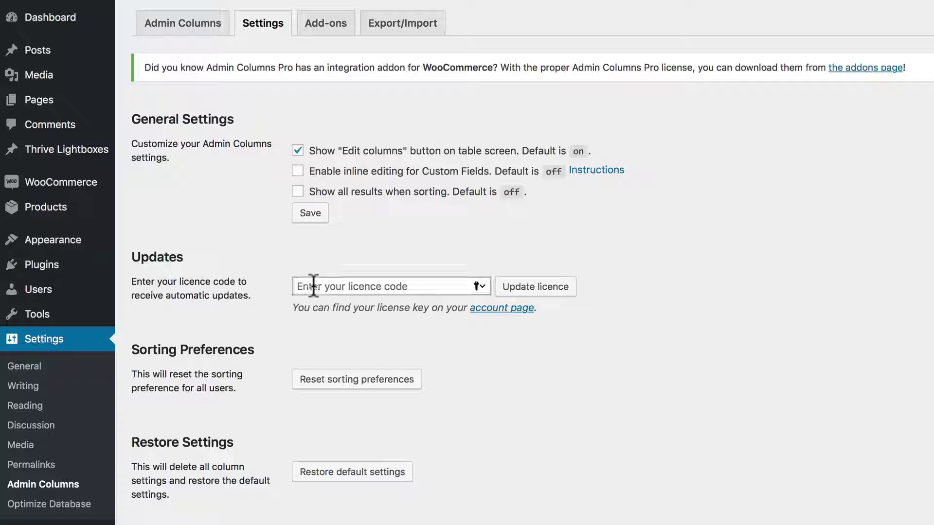
key("super+v")
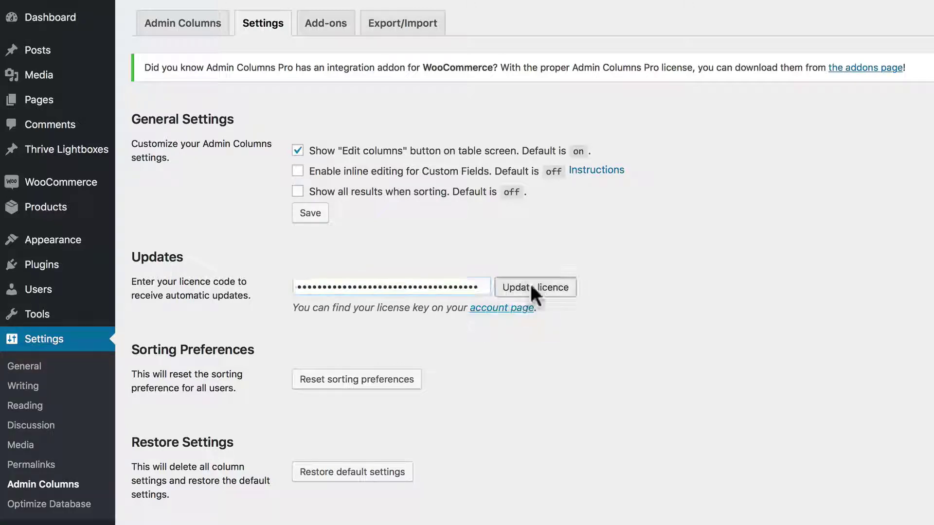
left_click(533, 287)
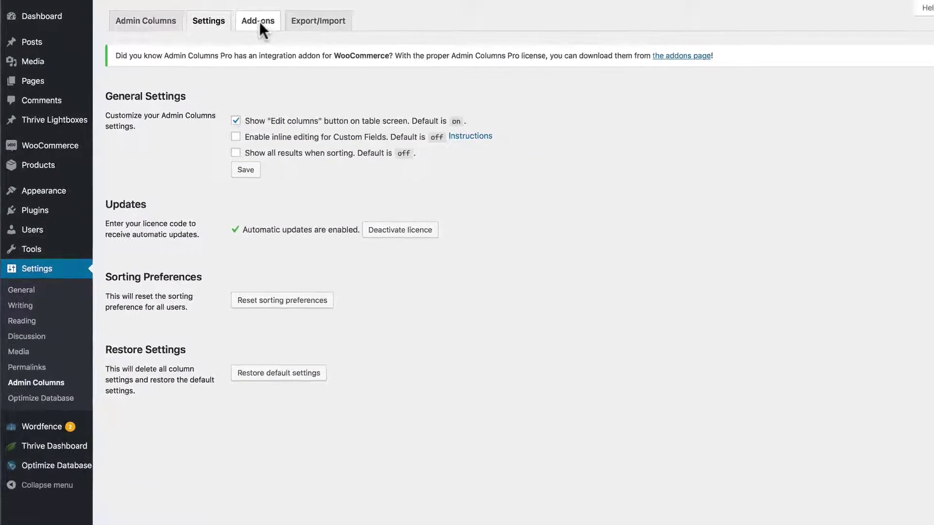
- Download, install and activate the WooCommerce add-on 2.1.2 from the Add-ons tab
left_click(271, 21)
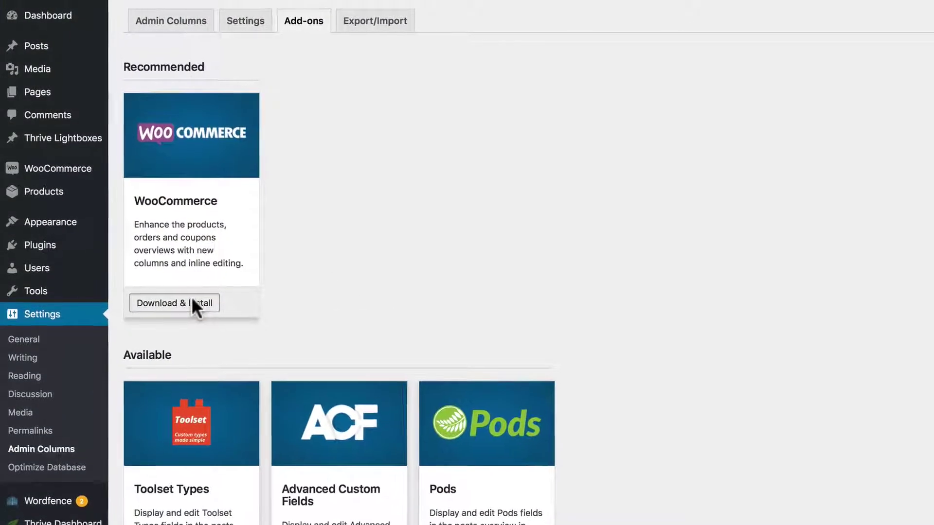
left_click(206, 324)
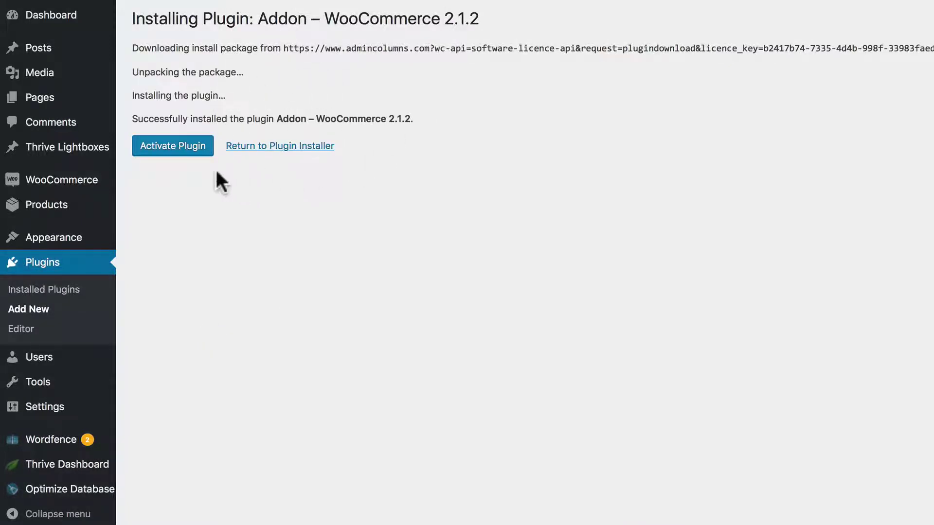
left_click(171, 146)
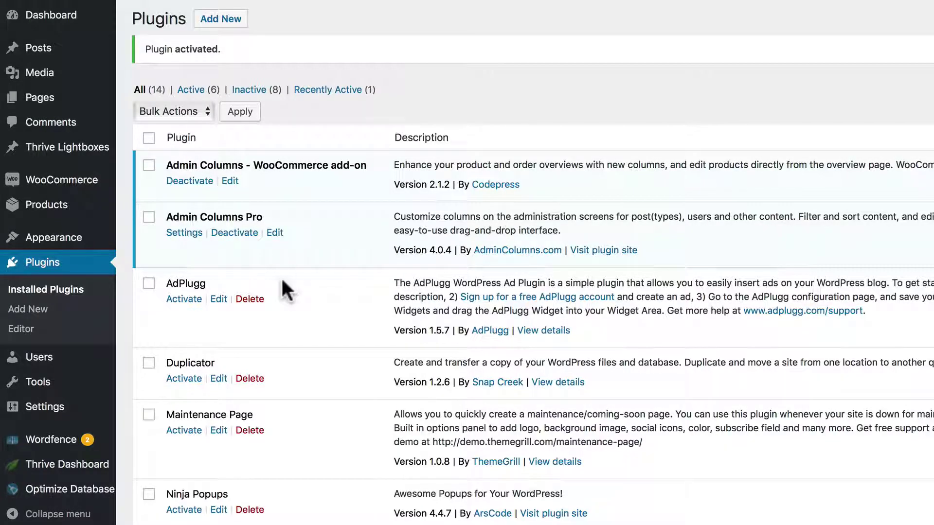
scroll(281, 276, "down", 7)
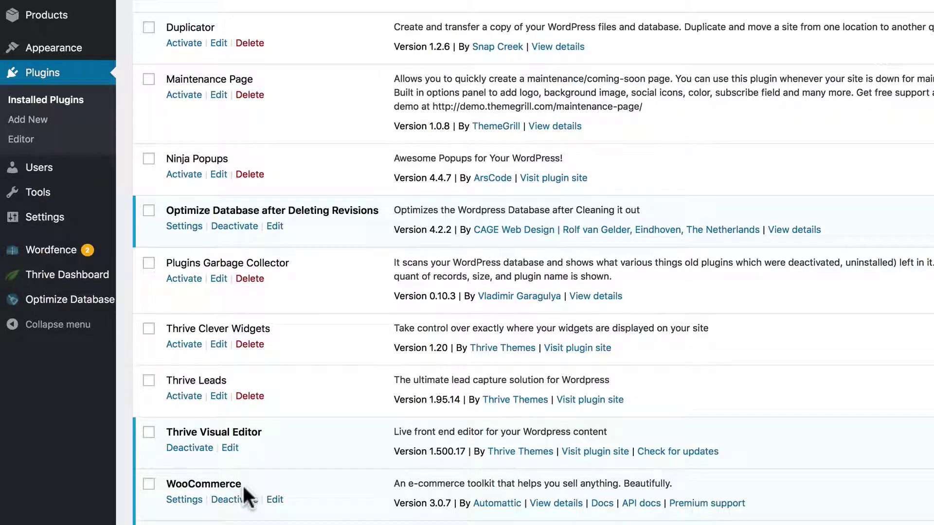
scroll(302, 317, "up", 4)
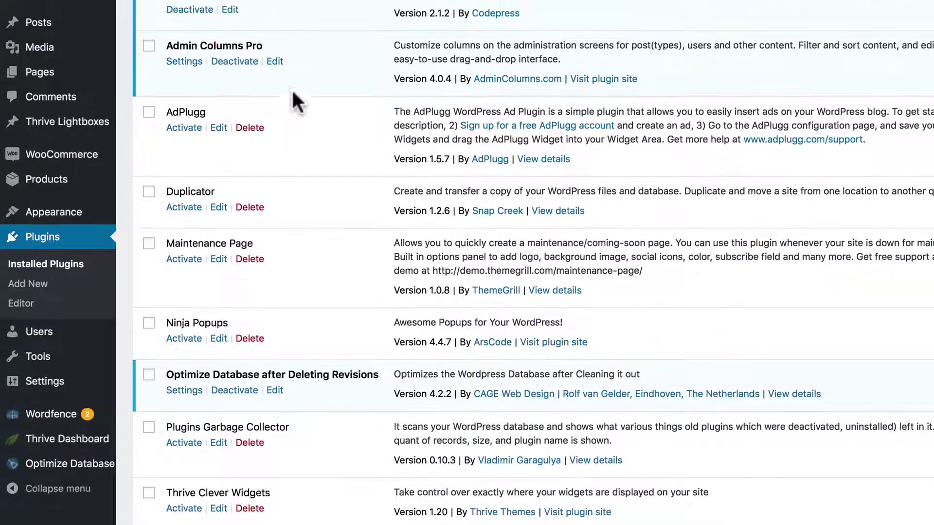
scroll(292, 92, "up", 3)
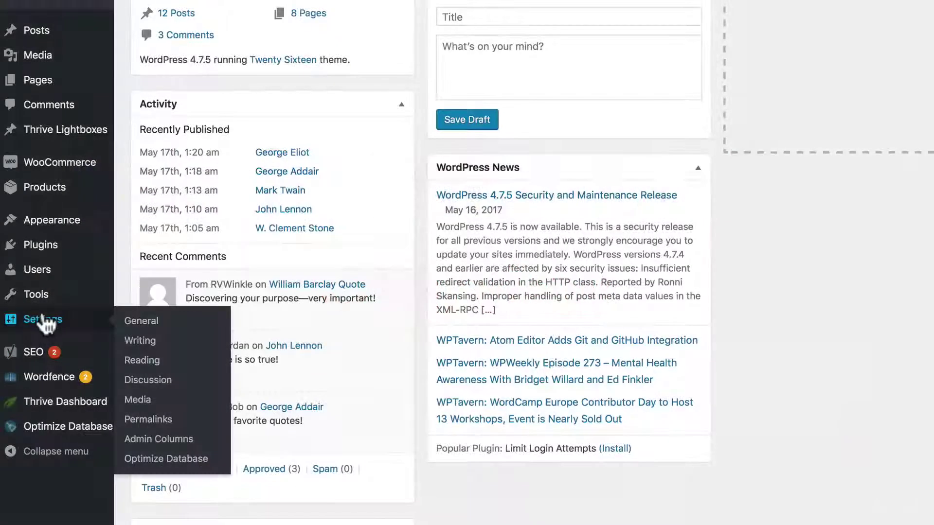
left_click(159, 439)
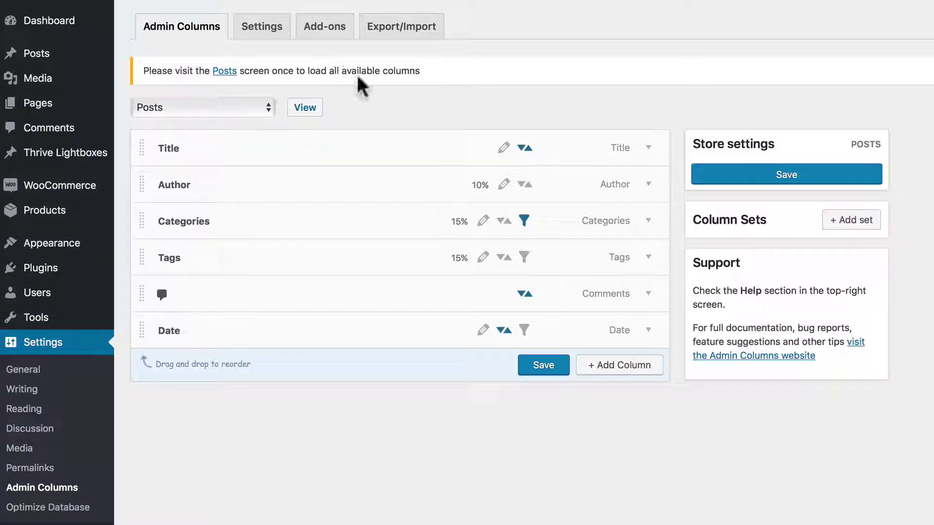
left_click(240, 109)
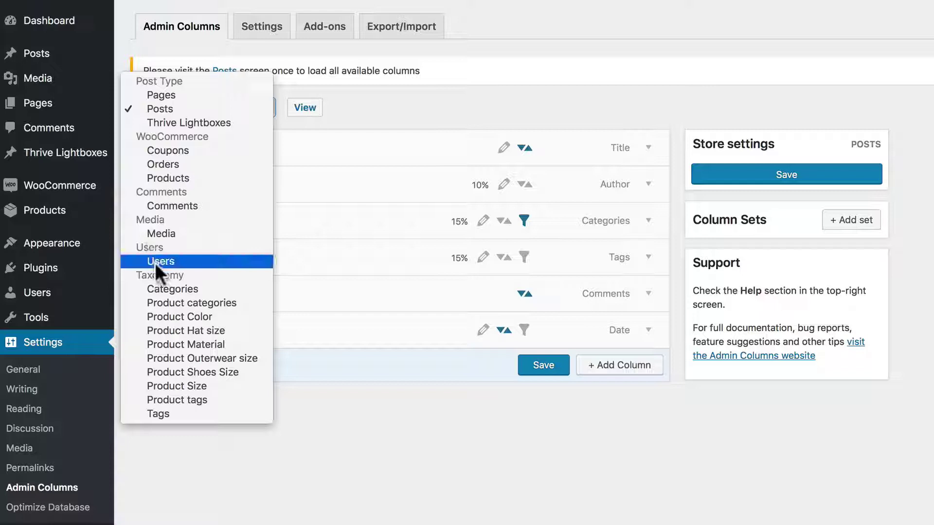
left_click(362, 428)
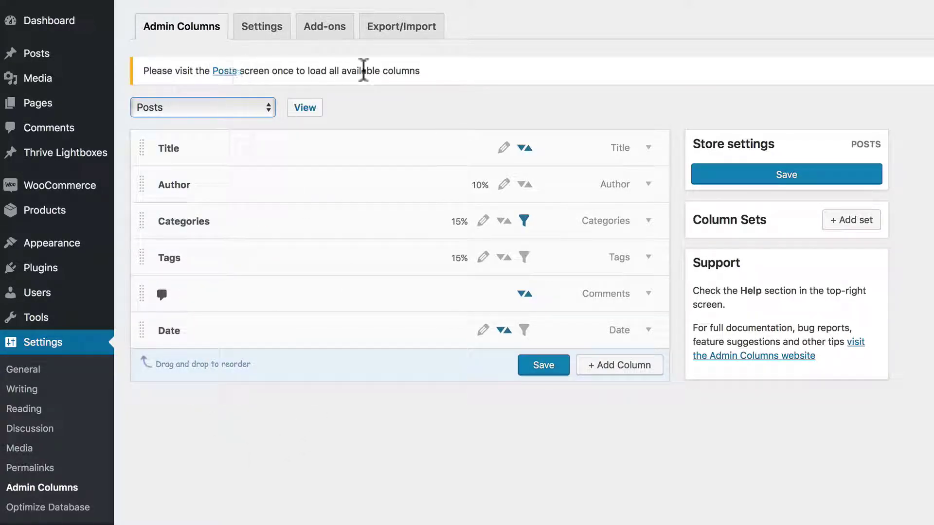
left_click(225, 73)
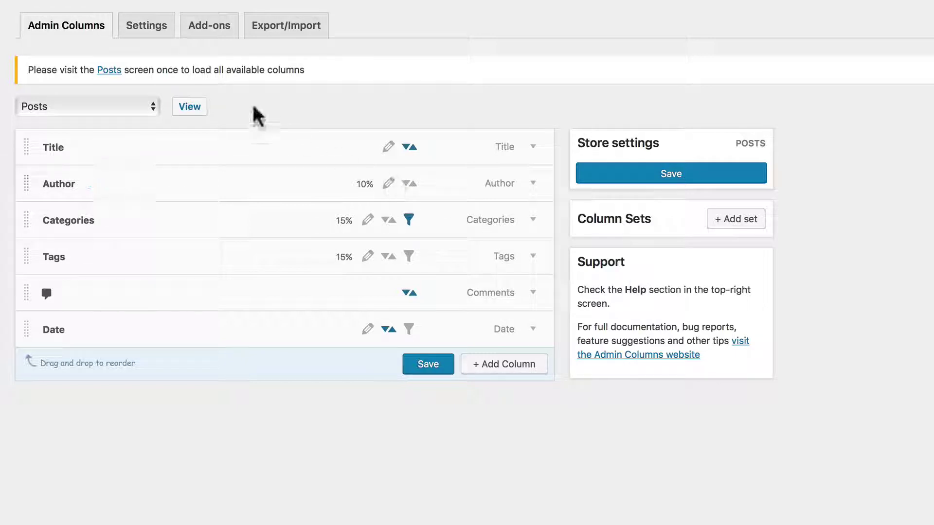
- Visit the Admin Columns Settings, Add-ons and Export/Import pages in turn
left_click(147, 30)
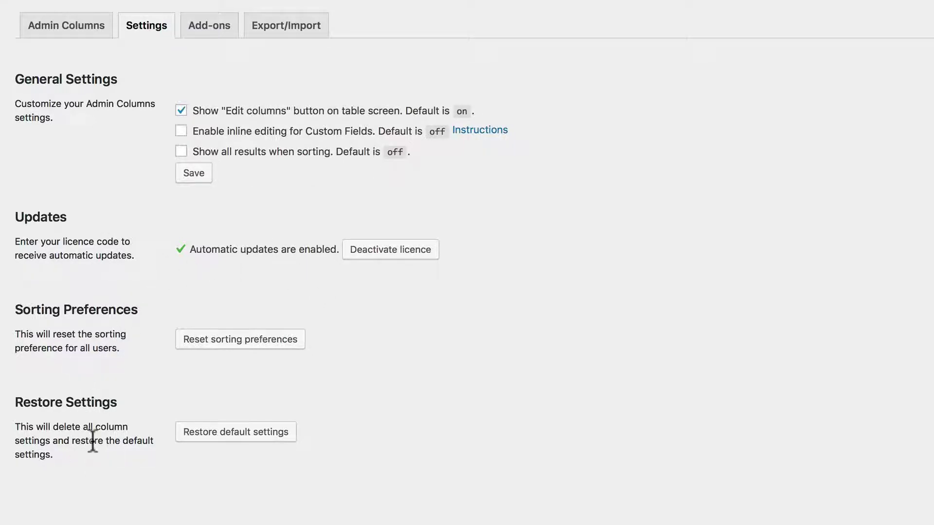
left_click(207, 25)
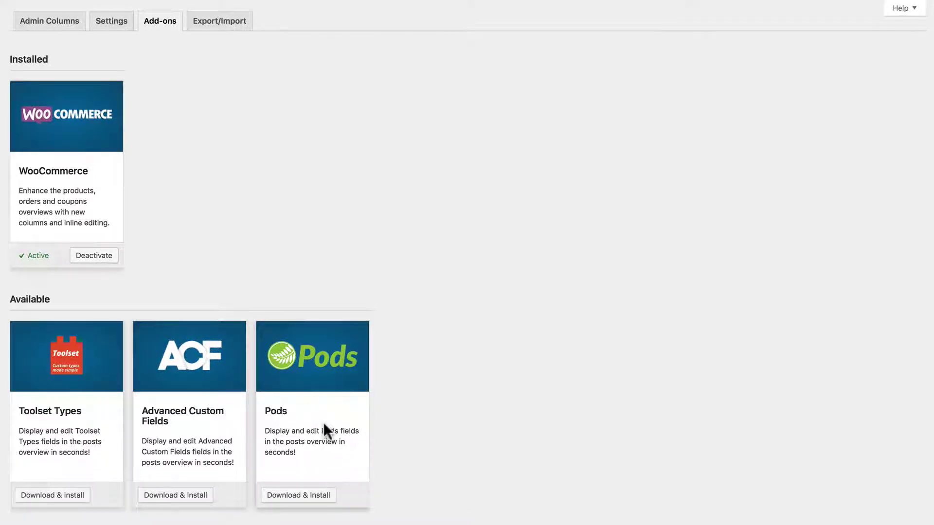
left_click(217, 20)
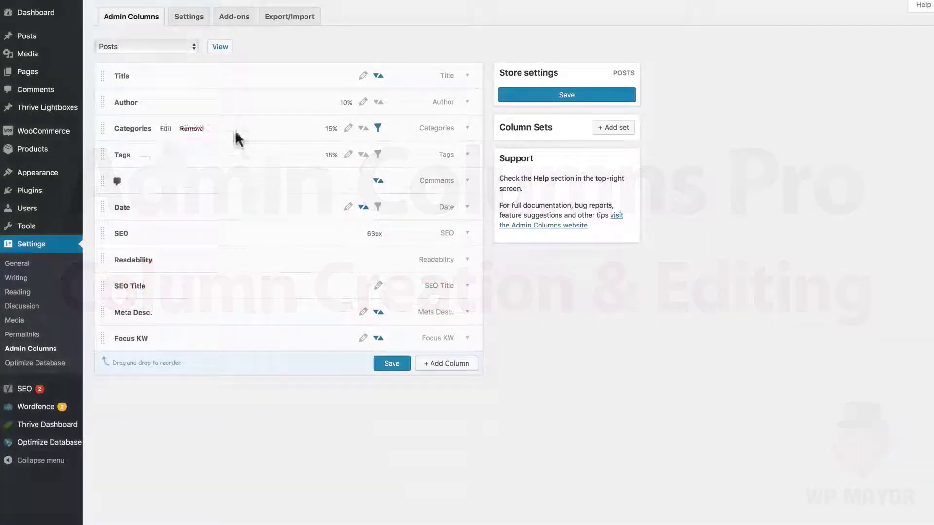
- Add a new Featured Image column to the Posts column set
left_click(178, 43)
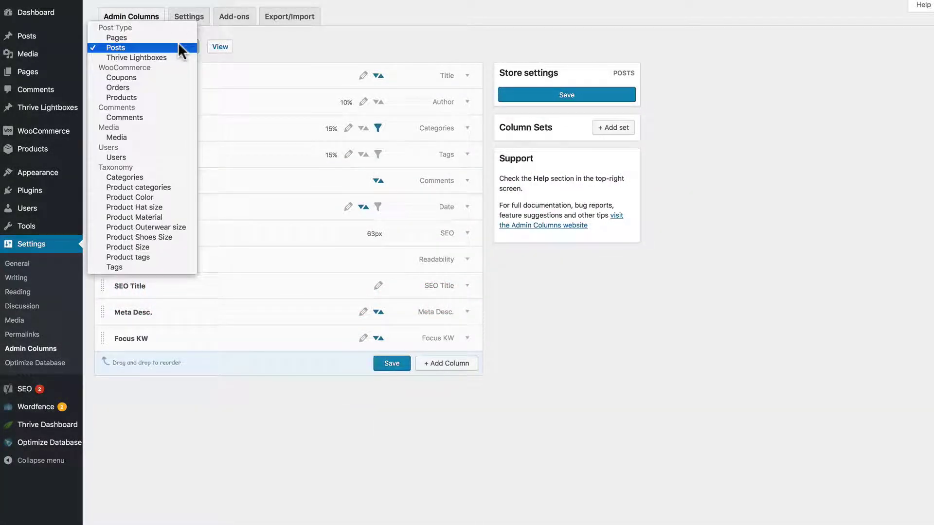
left_click(178, 44)
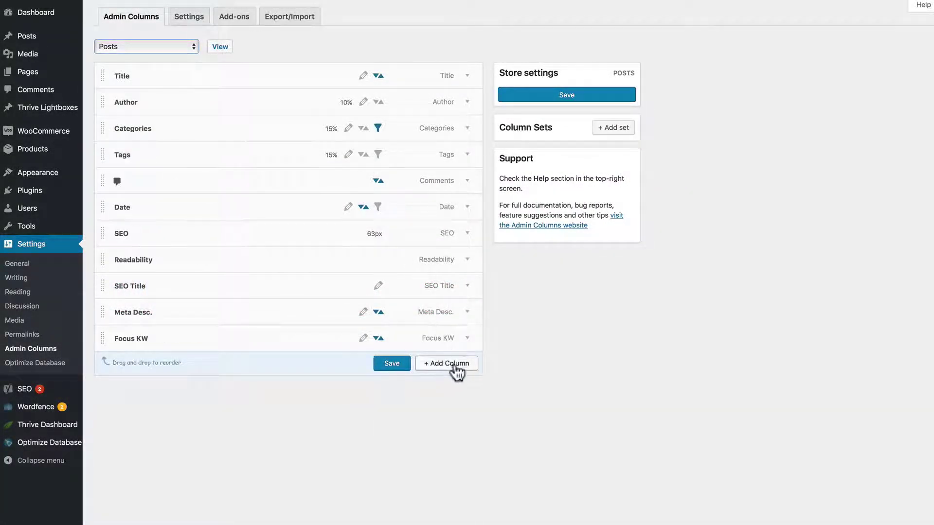
left_click(447, 364)
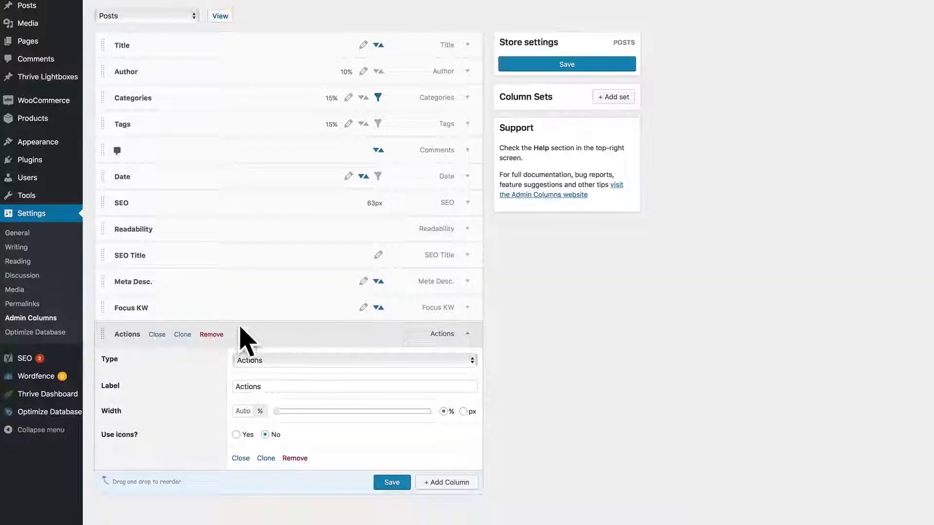
mouse_move(115, 350)
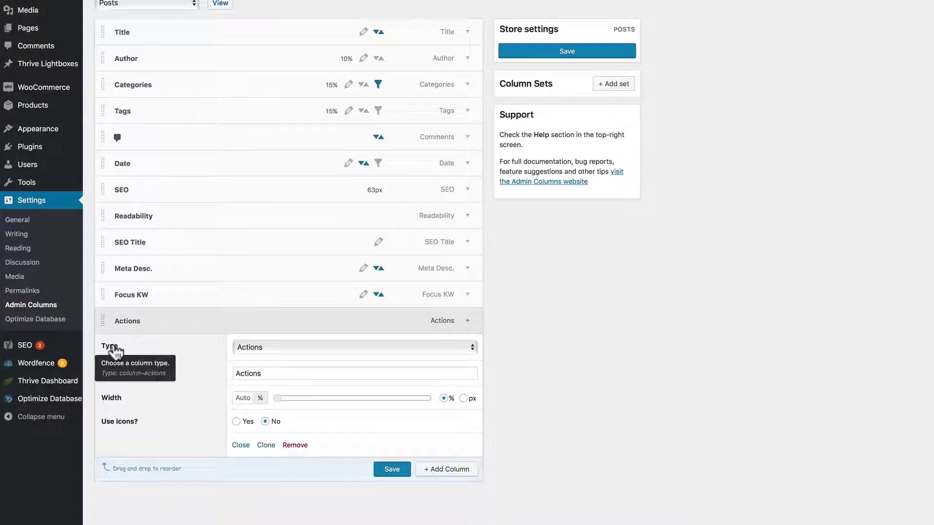
left_click(252, 346)
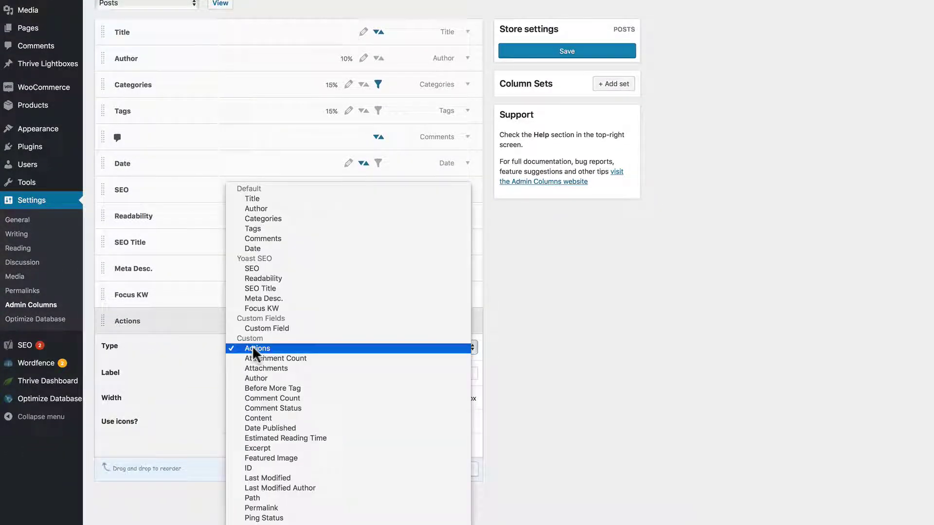
left_click(271, 458)
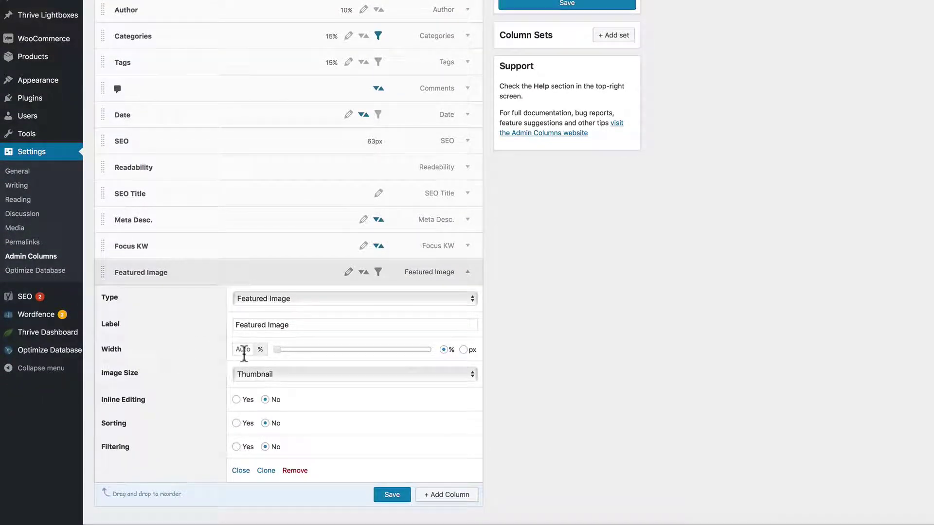
- Try percent and pixel widths, leave the width on auto, and keep the Thumbnail image size
left_click_drag(278, 351, 326, 350)
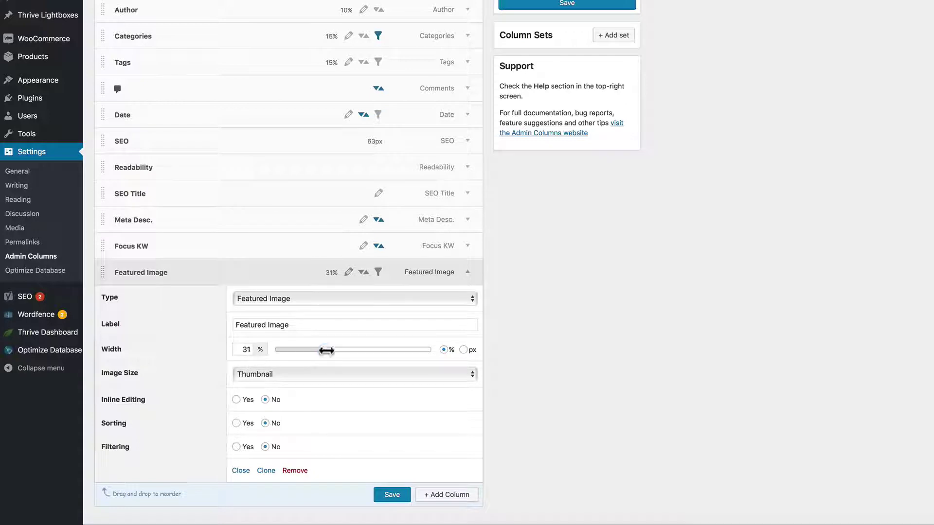
left_click(464, 350)
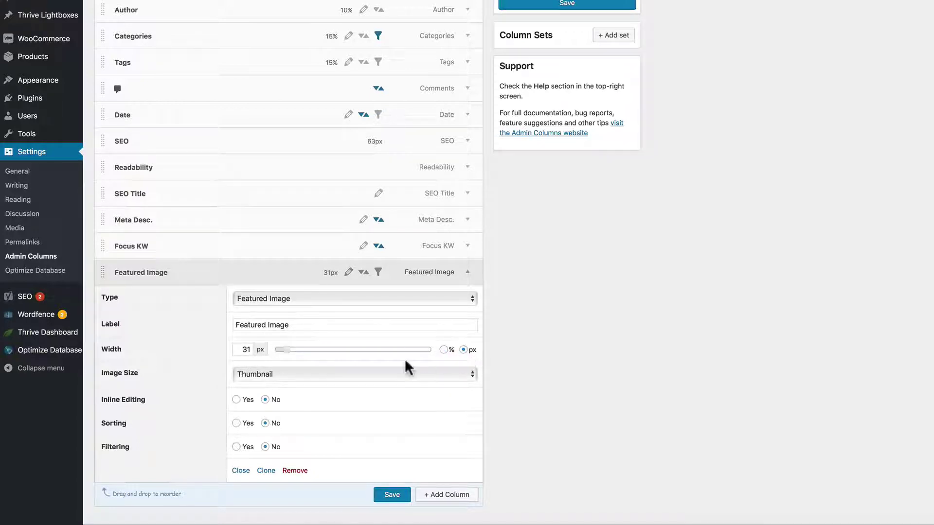
left_click_drag(287, 351, 258, 350)
left_click(444, 350)
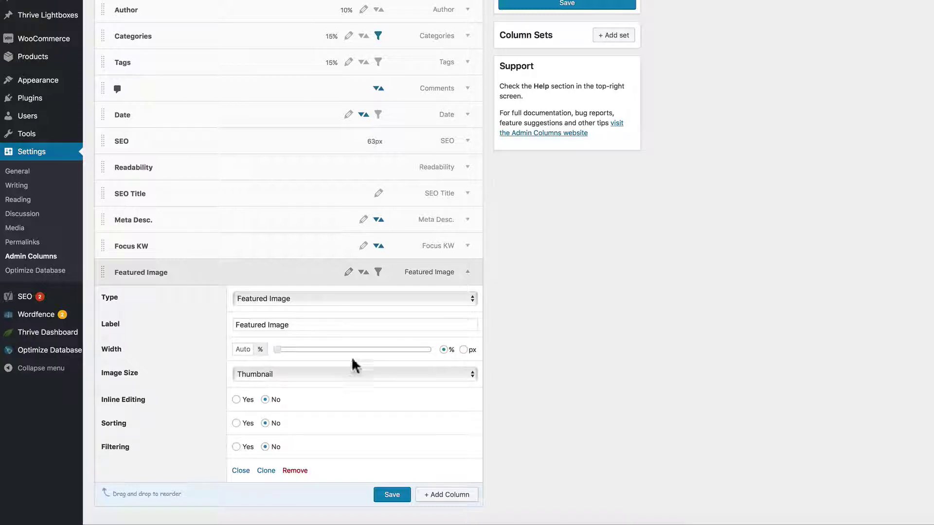
left_click(261, 374)
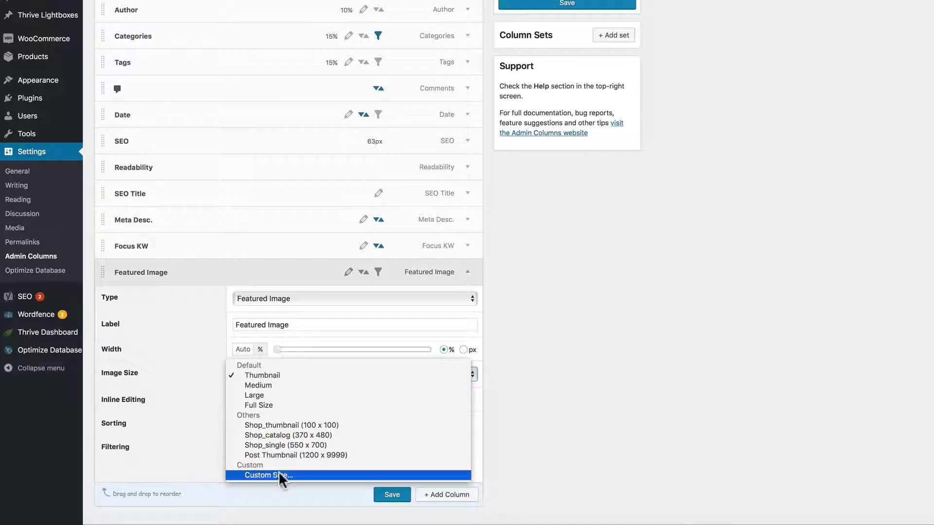
left_click(269, 377)
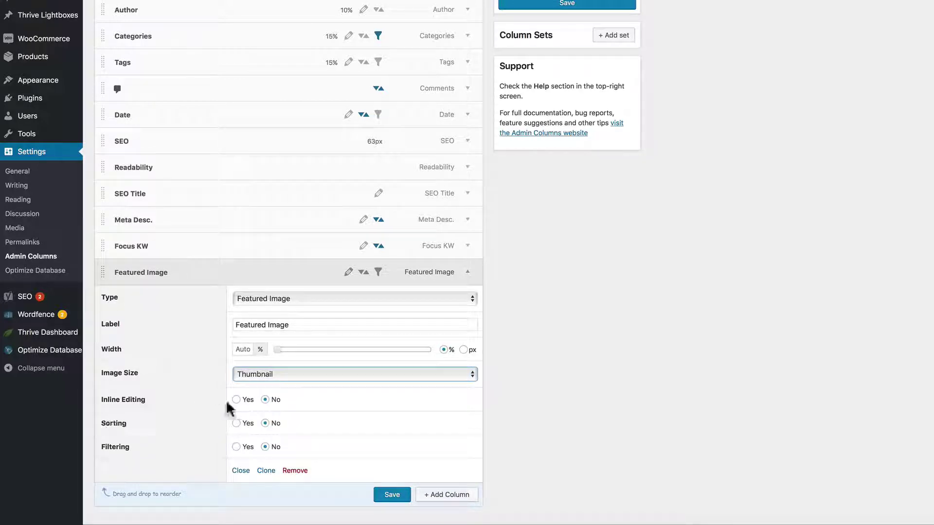
- Turn on inline editing, sorting and filtering for Featured Image, then save the Posts settings
left_click(237, 400)
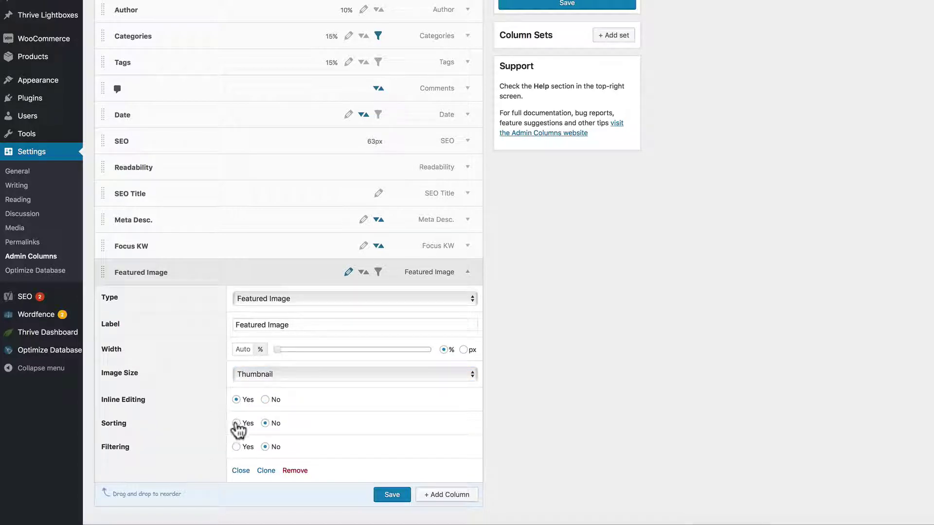
left_click(237, 424)
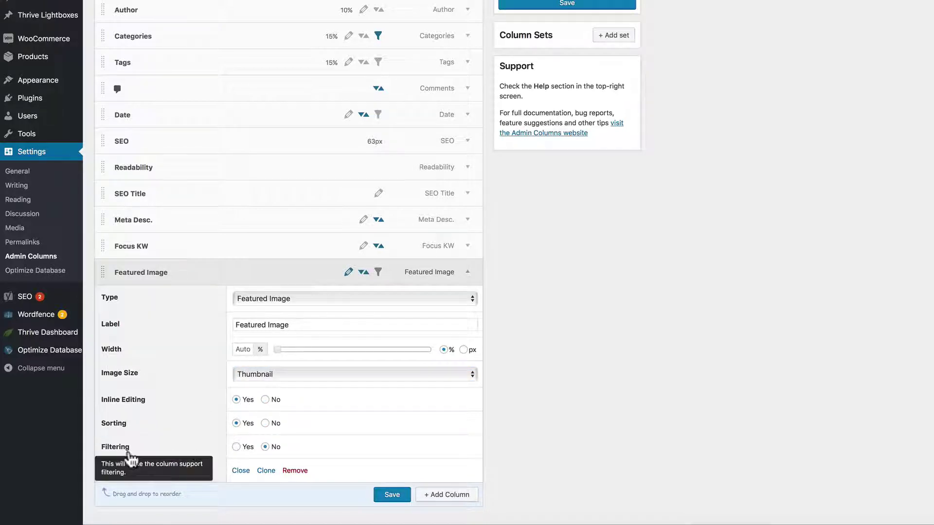
left_click(237, 448)
scroll(526, 422, "down", 2)
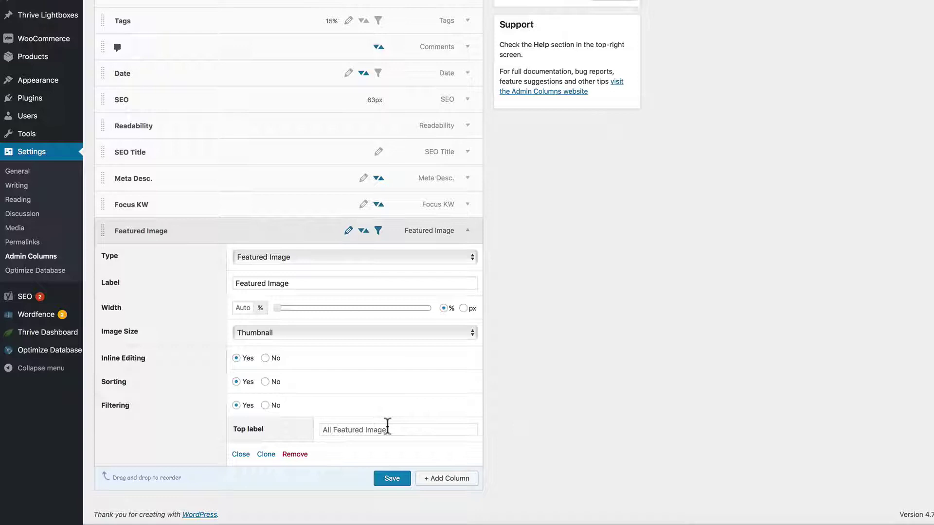
left_click(393, 481)
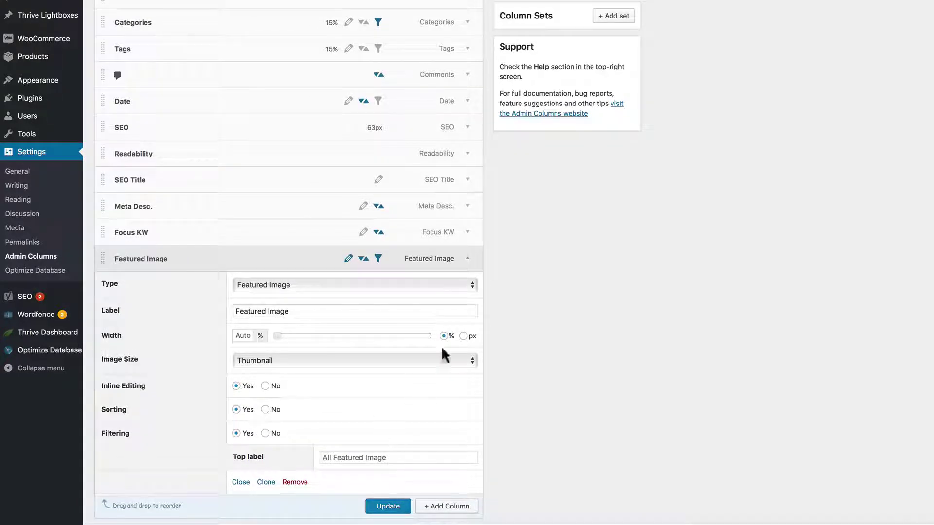
mouse_move(465, 265)
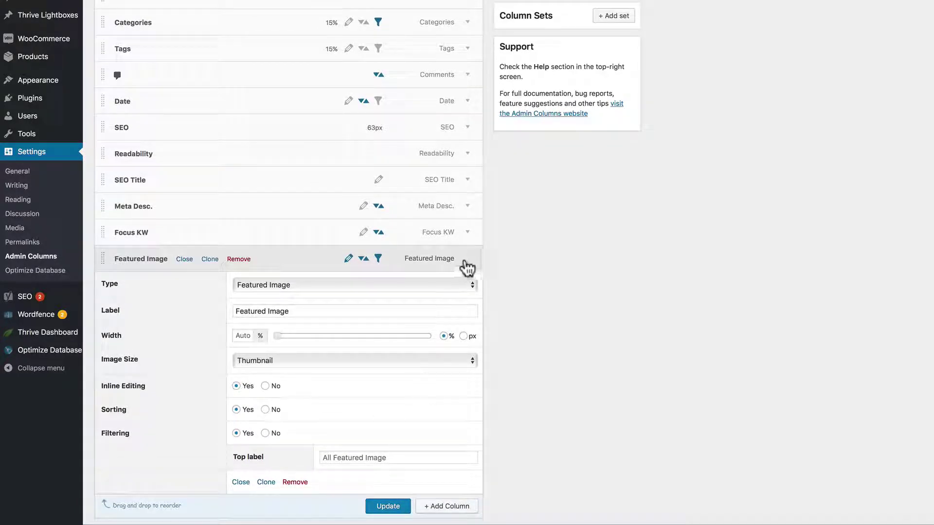
left_click(186, 262)
- View the Posts list, turn inline editing off, and open then leave the first post
scroll(256, 106, "up", 2)
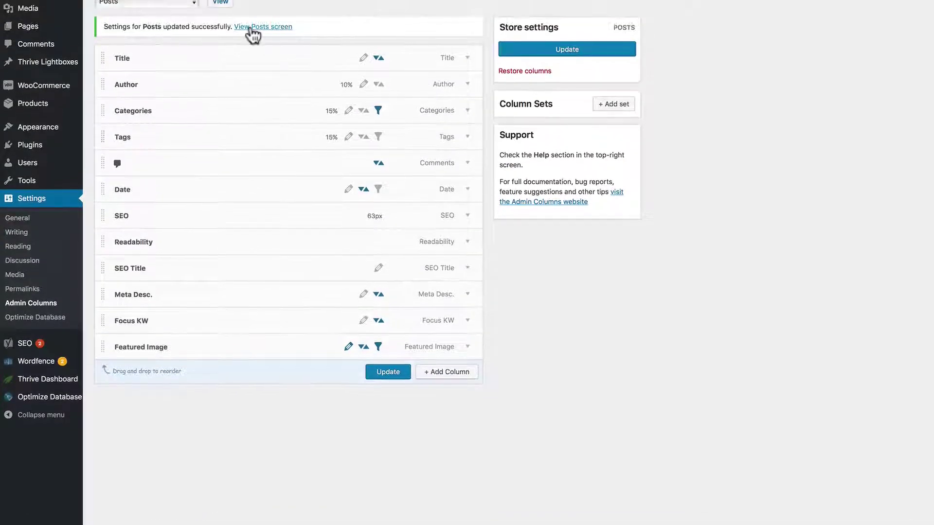
scroll(253, 34, "up", 2)
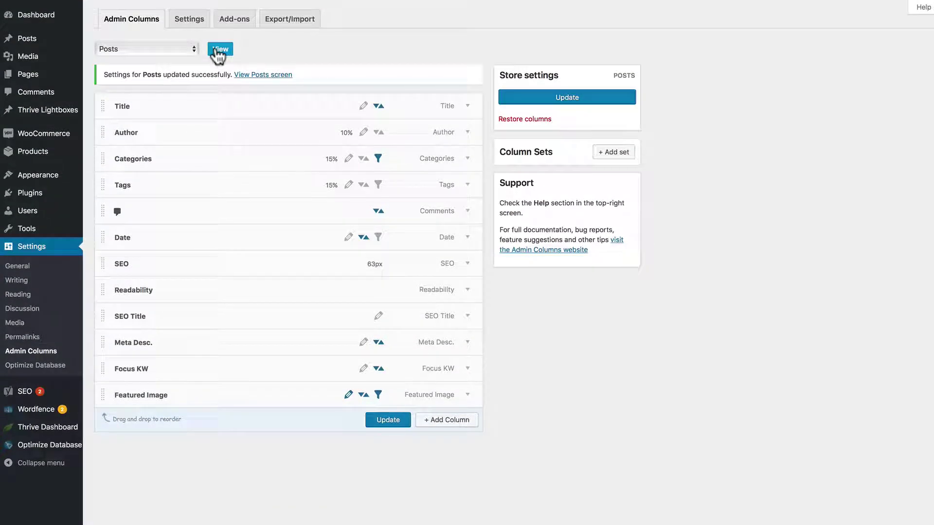
left_click(215, 49)
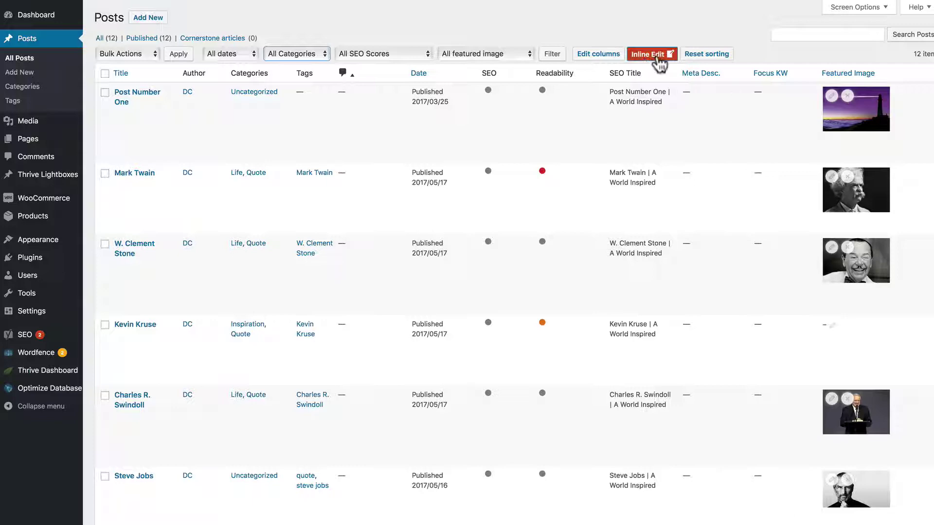
left_click(707, 54)
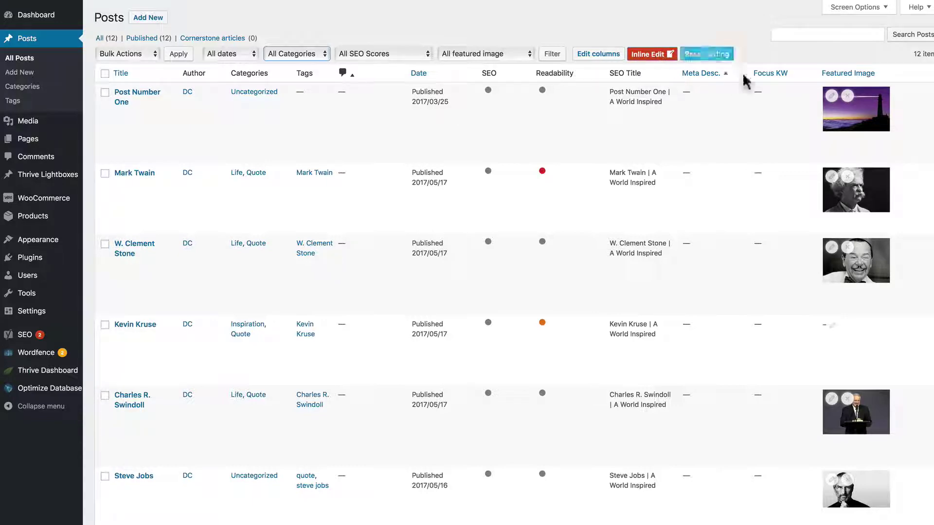
left_click(654, 54)
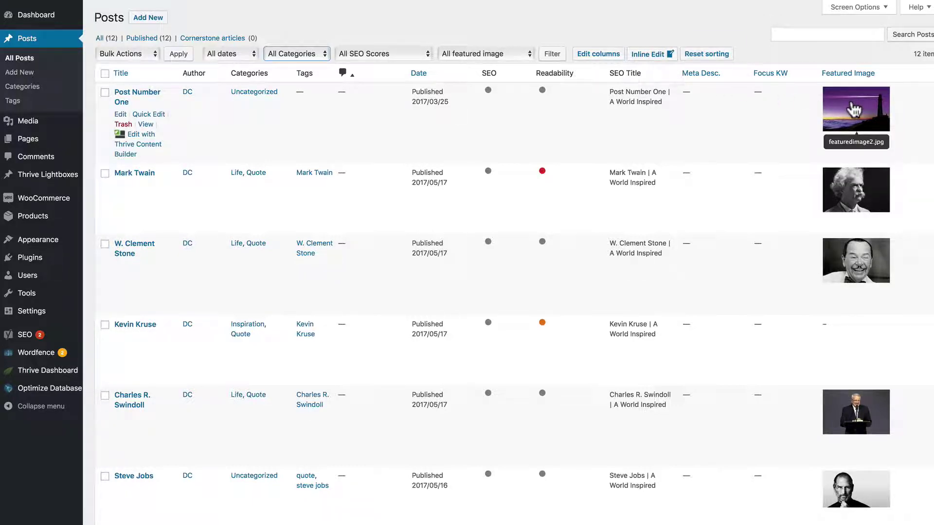
left_click(855, 108)
scroll(559, 146, "up", 10)
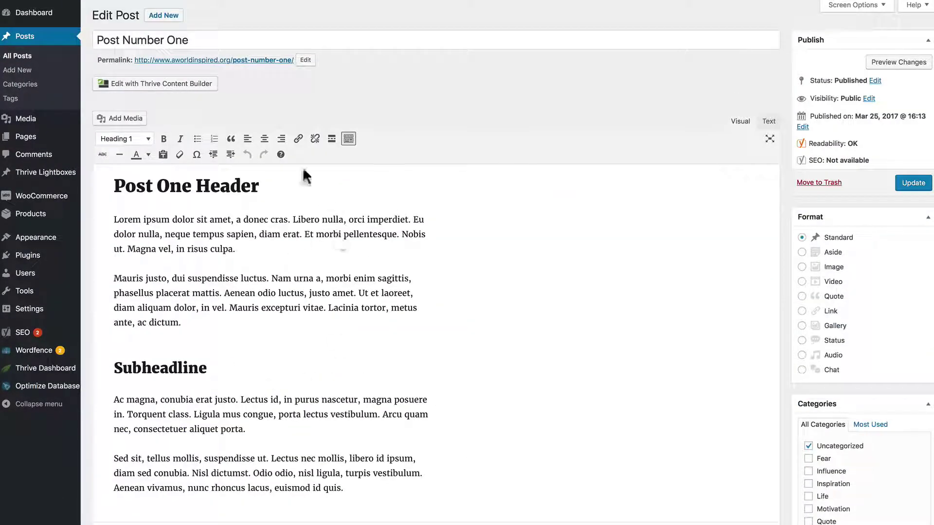
key("alt+Left")
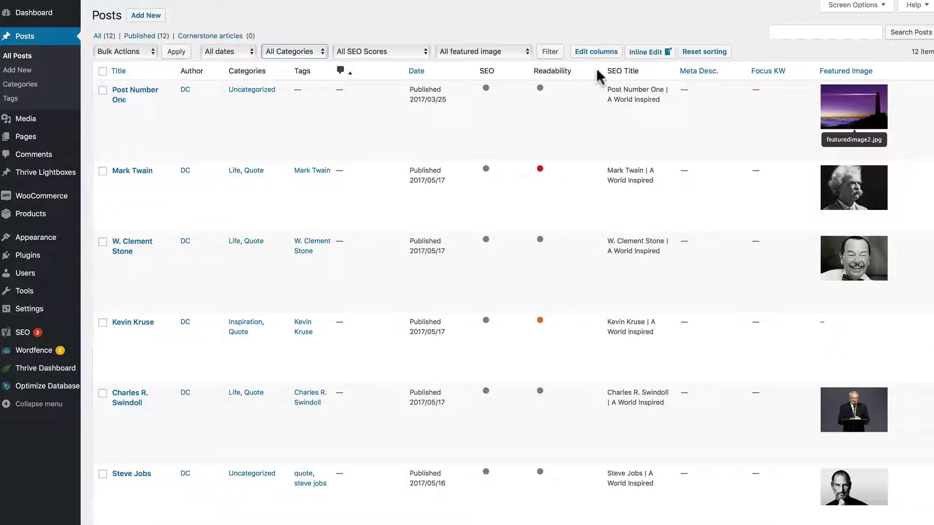
- Re-enable inline editing and open then close the first post's featured image library
left_click(650, 53)
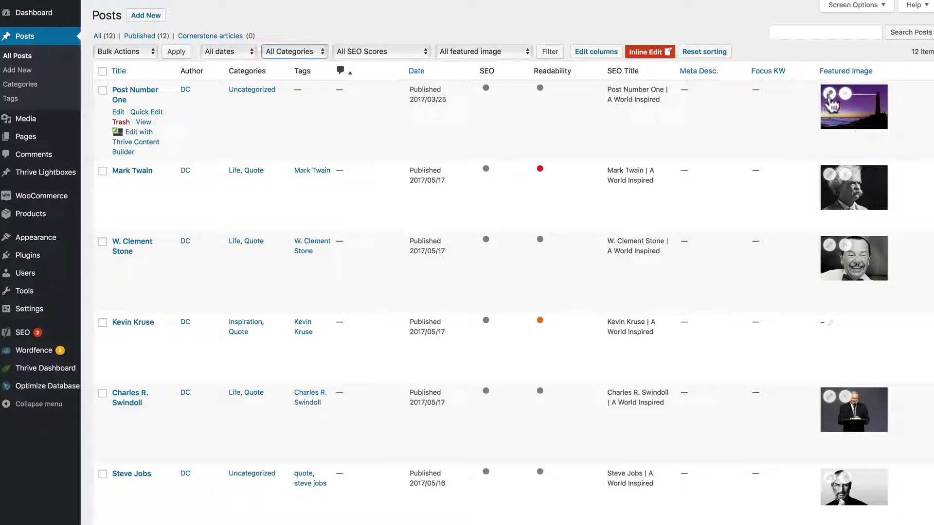
left_click(830, 95)
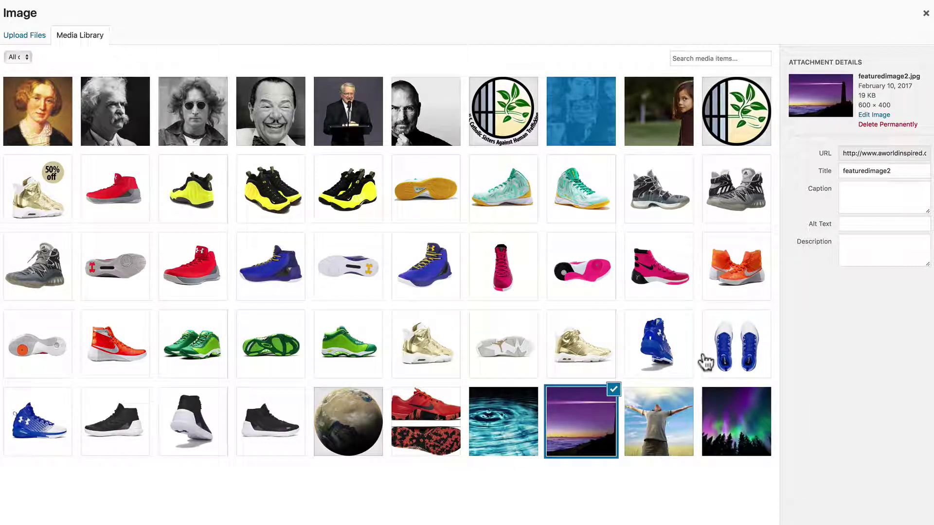
left_click(926, 14)
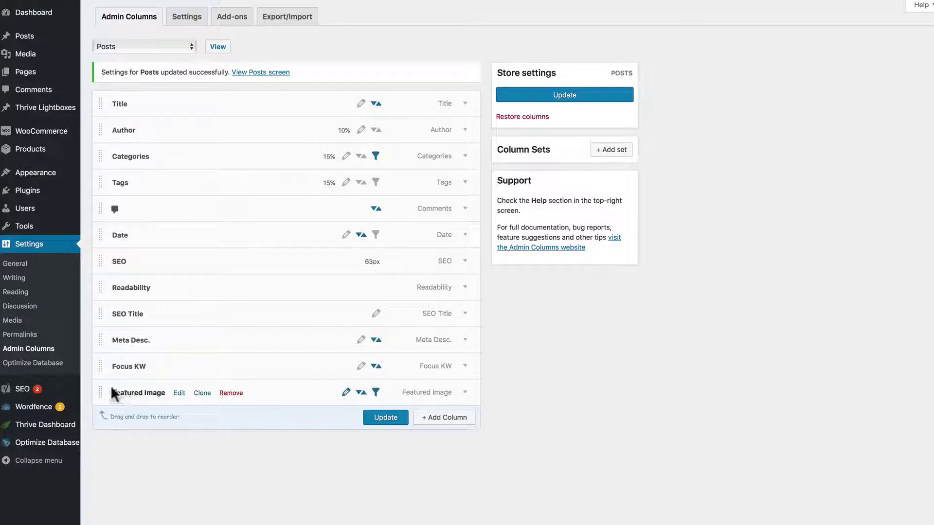
- Move Featured Image to the top of the Posts columns, update, and check the Posts list
left_click_drag(100, 392, 98, 99)
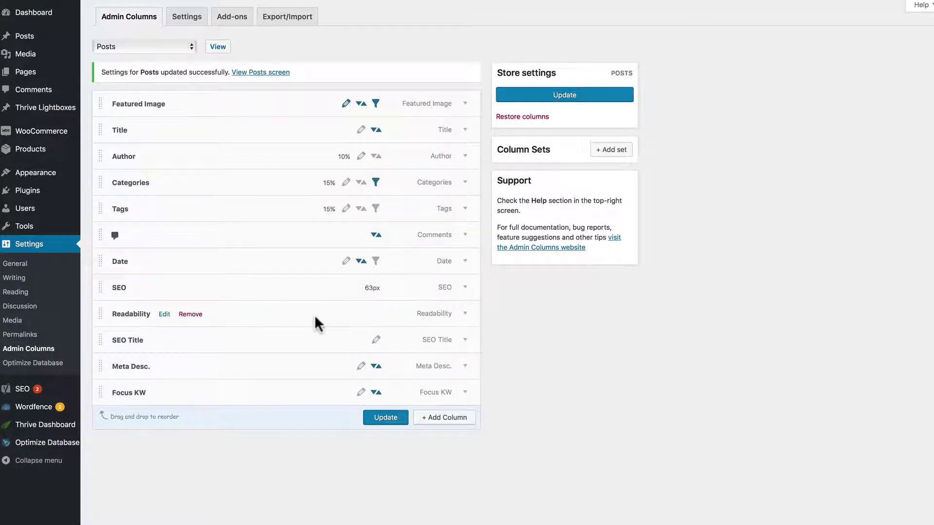
left_click(382, 418)
left_click(223, 44)
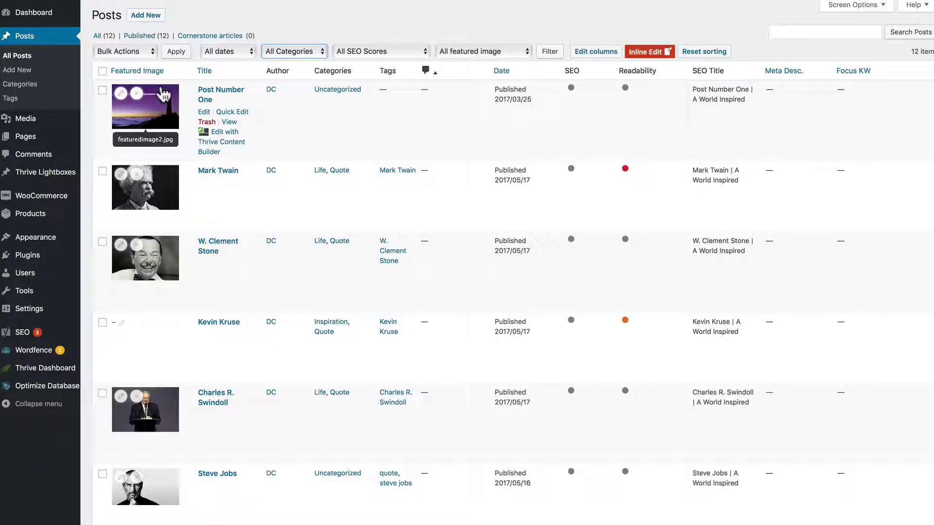
key("alt+Left")
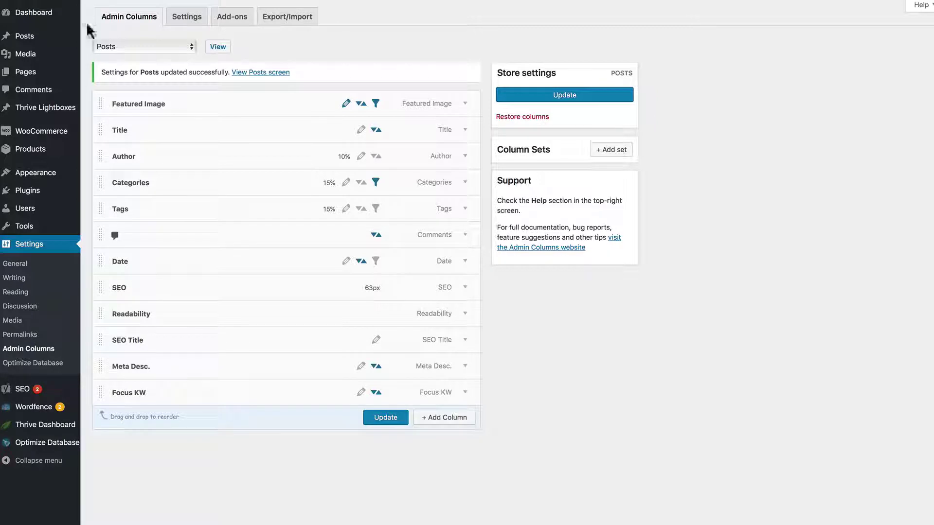
- Move Featured Image back to the end, directly below Focus KW
left_click_drag(98, 102, 100, 407)
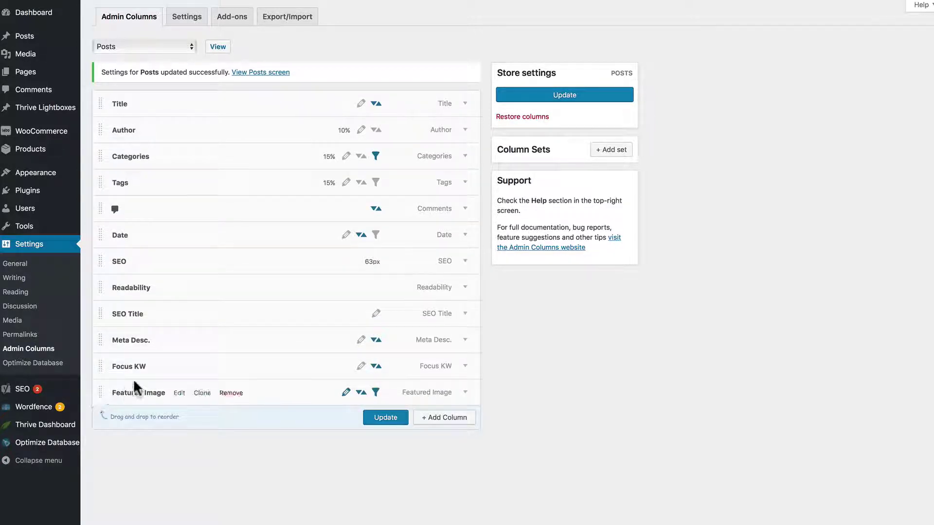
mouse_move(119, 265)
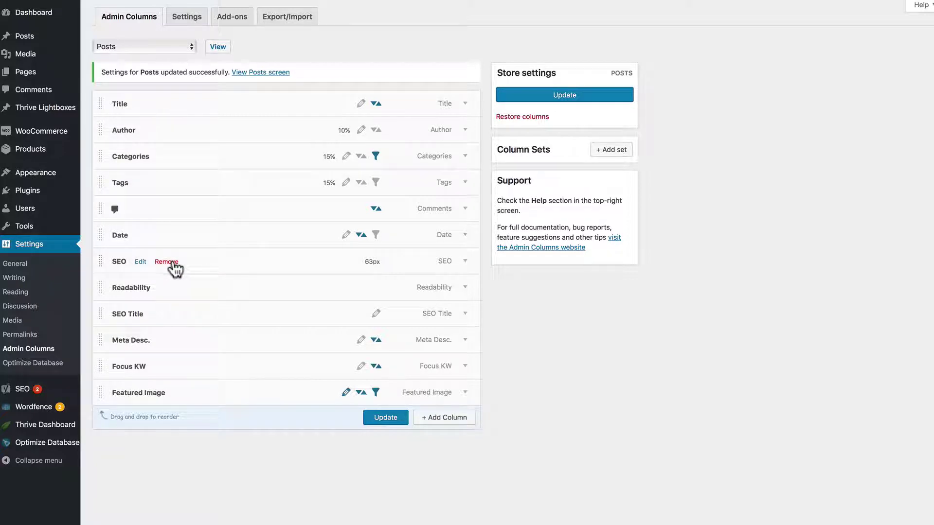
mouse_move(146, 294)
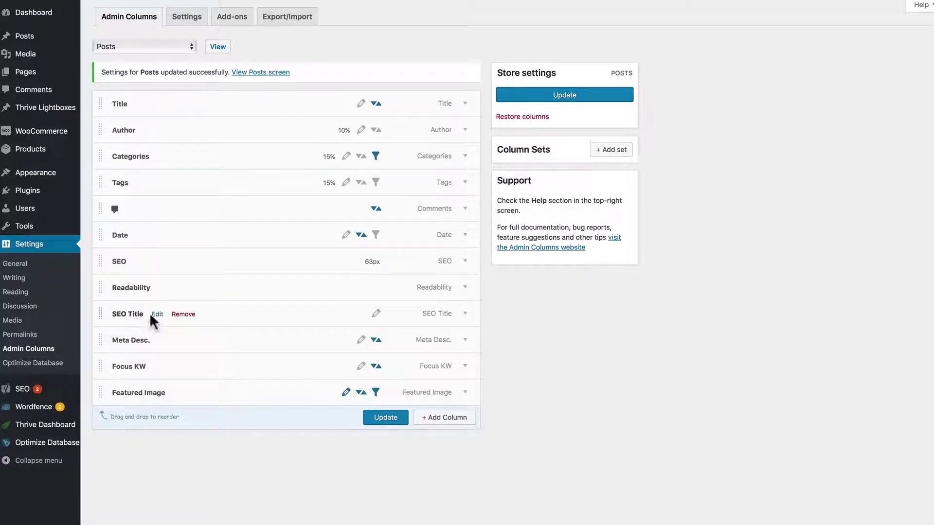
mouse_move(130, 371)
mouse_move(181, 394)
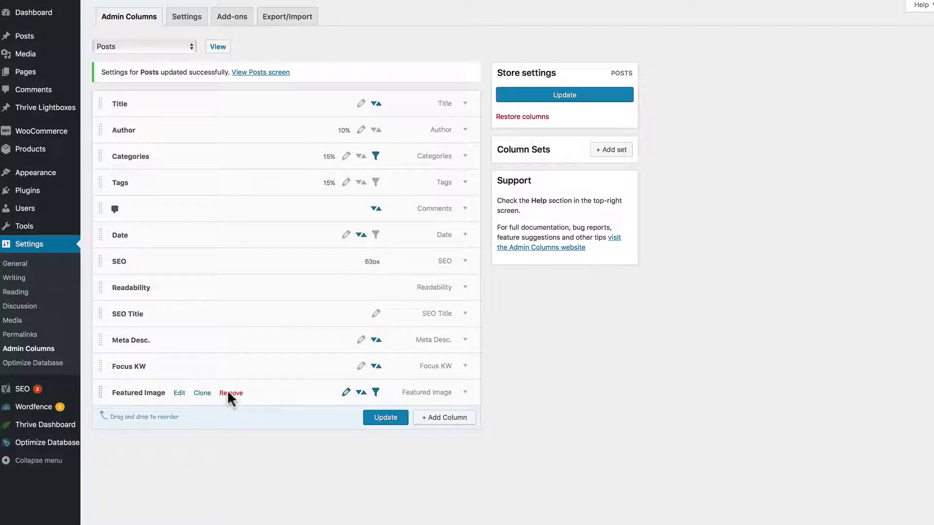
left_click(183, 395)
scroll(184, 395, "down", 2)
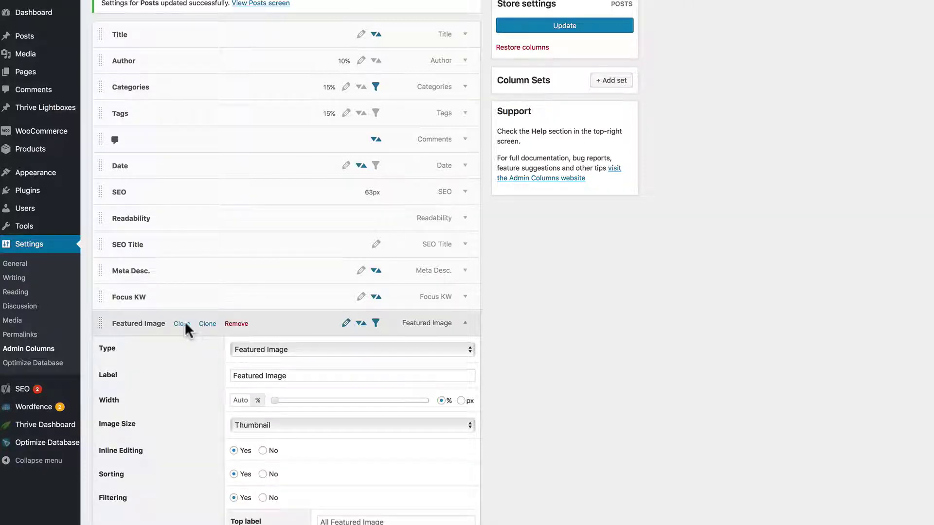
left_click(185, 324)
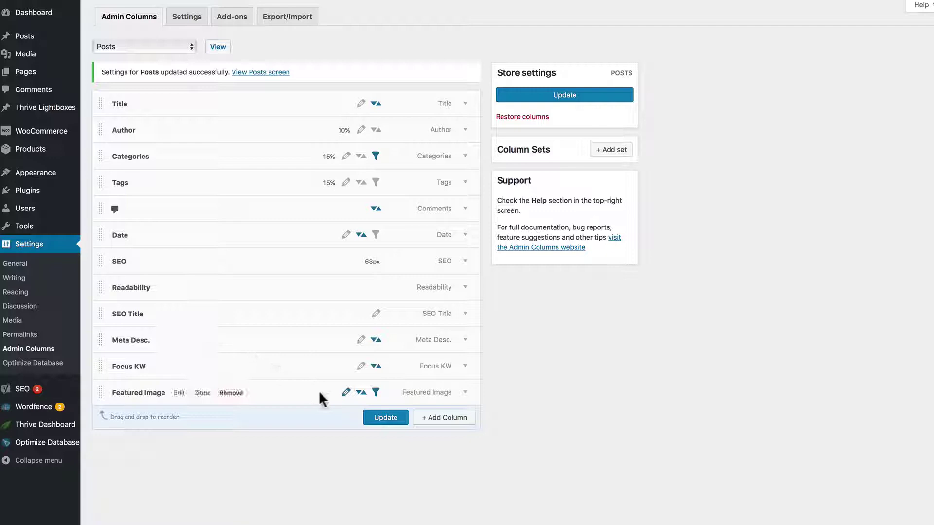
- Enable edit, sort and filter options on Featured Image, Author, Categories, Tags, SEO Title, Meta Desc., Focus KW; update
left_click(346, 394)
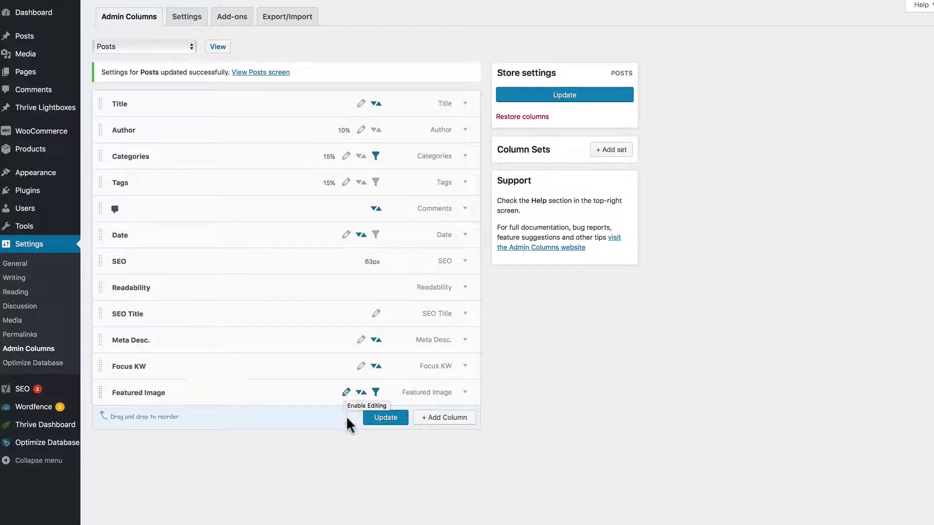
left_click(361, 394)
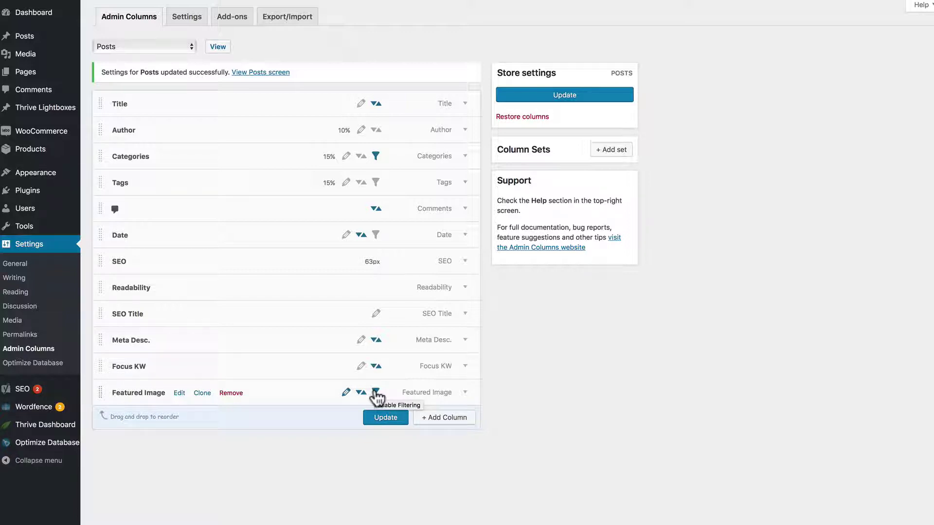
left_click(375, 392)
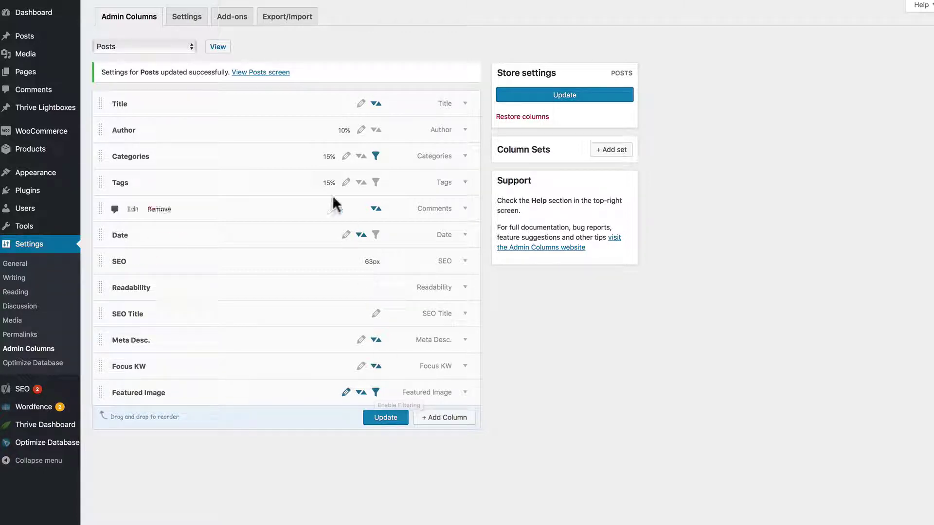
left_click(360, 130)
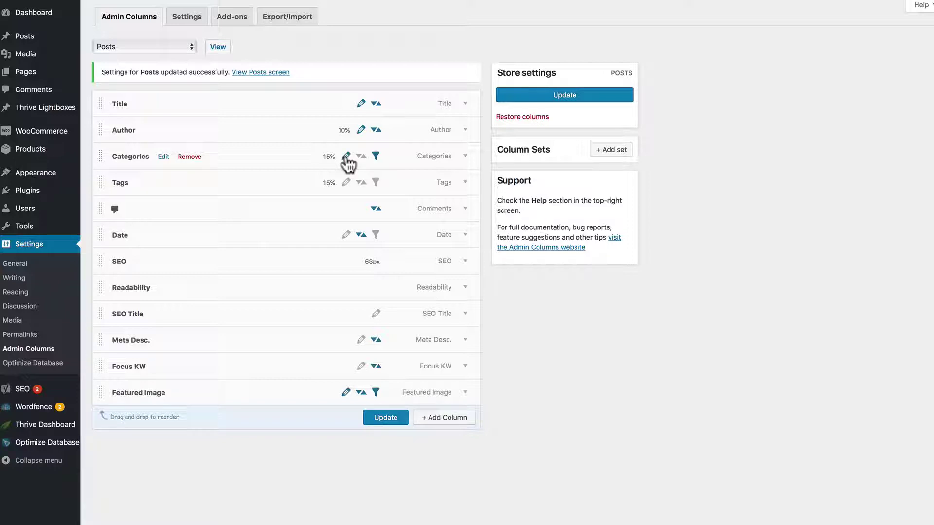
left_click(361, 156)
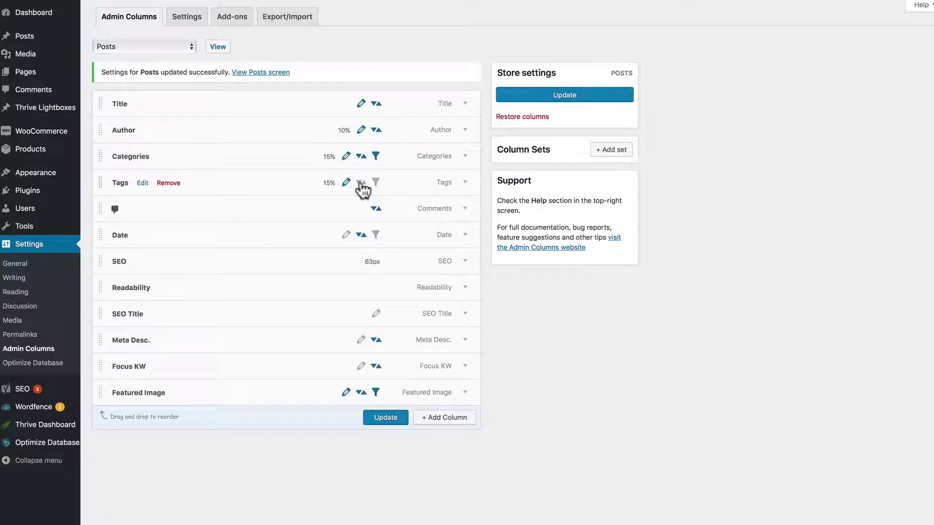
left_click(376, 183)
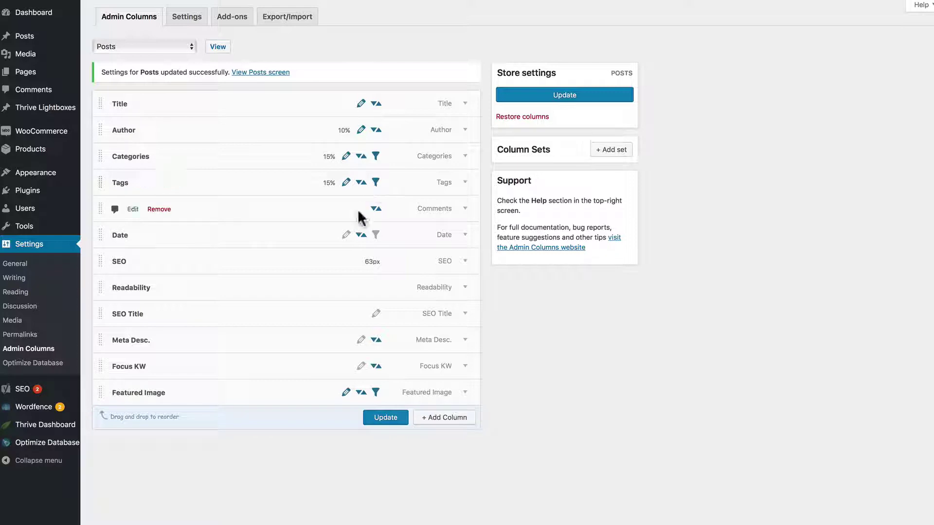
left_click(346, 236)
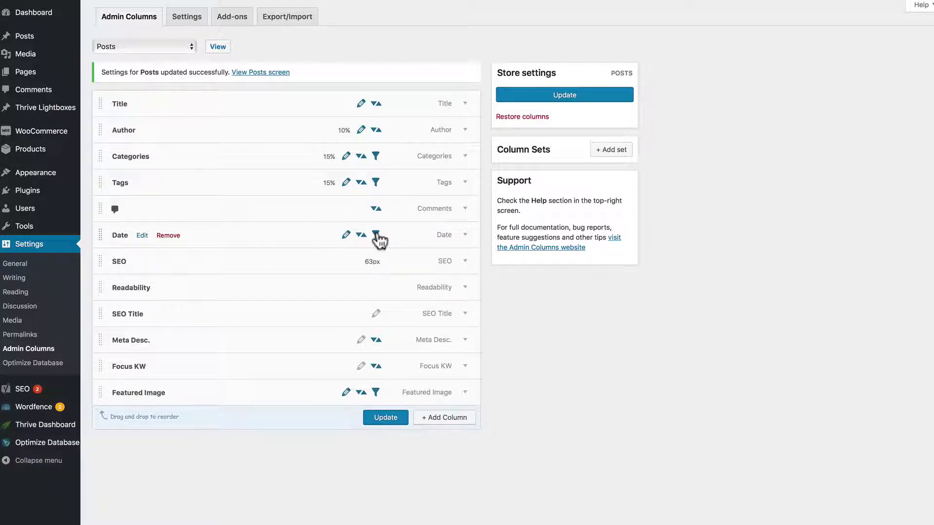
left_click(377, 315)
left_click(361, 340)
left_click(361, 367)
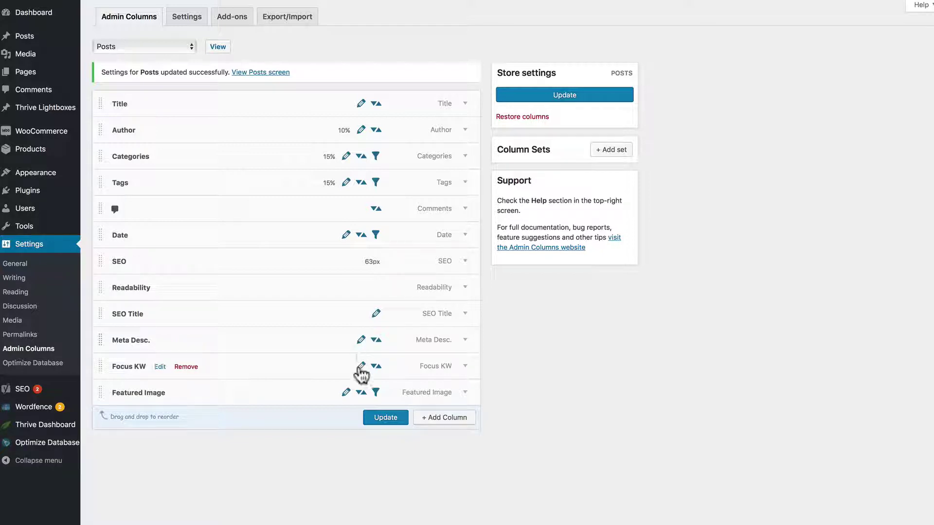
left_click(385, 419)
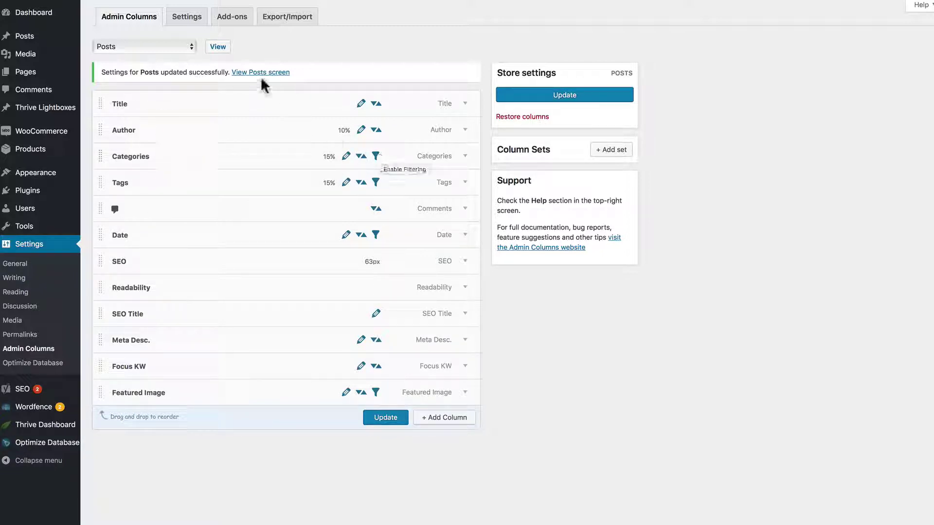
- In the Posts list, change the first post's category from Uncategorized to Fear inline
left_click(220, 48)
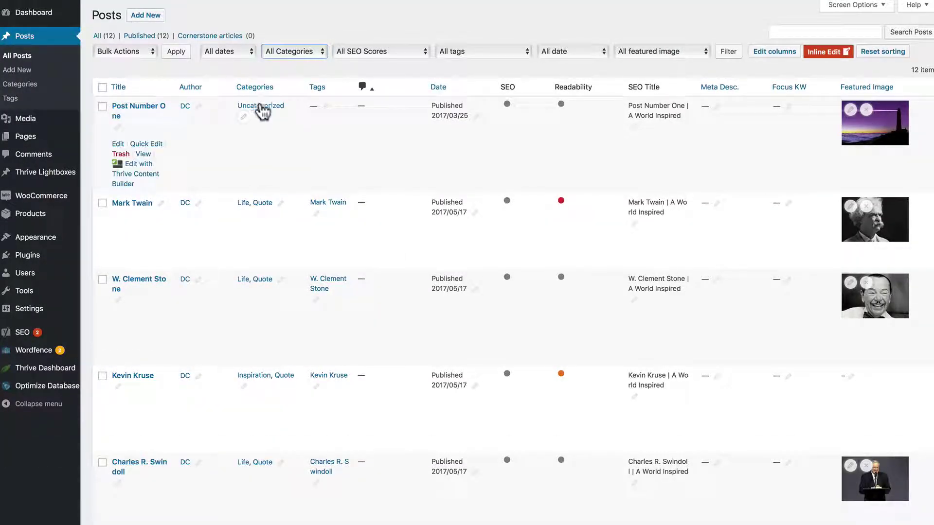
left_click(244, 117)
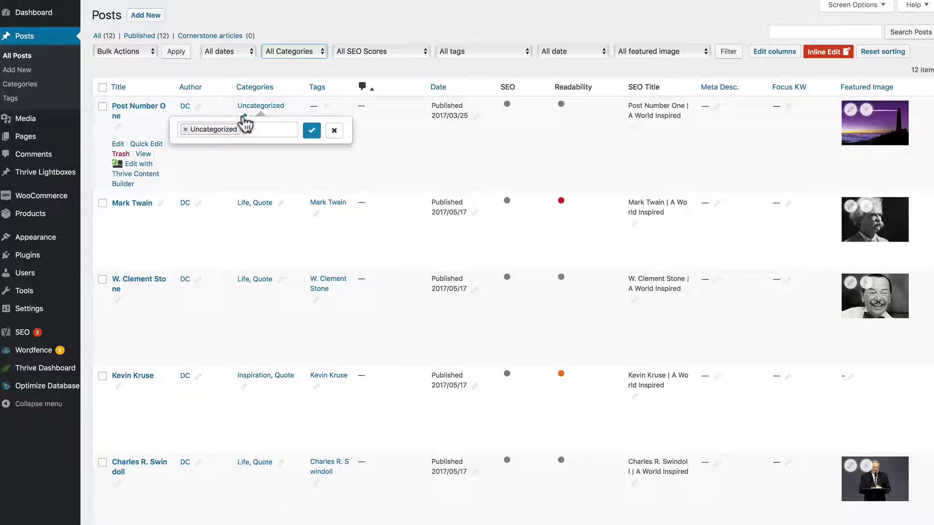
left_click(254, 130)
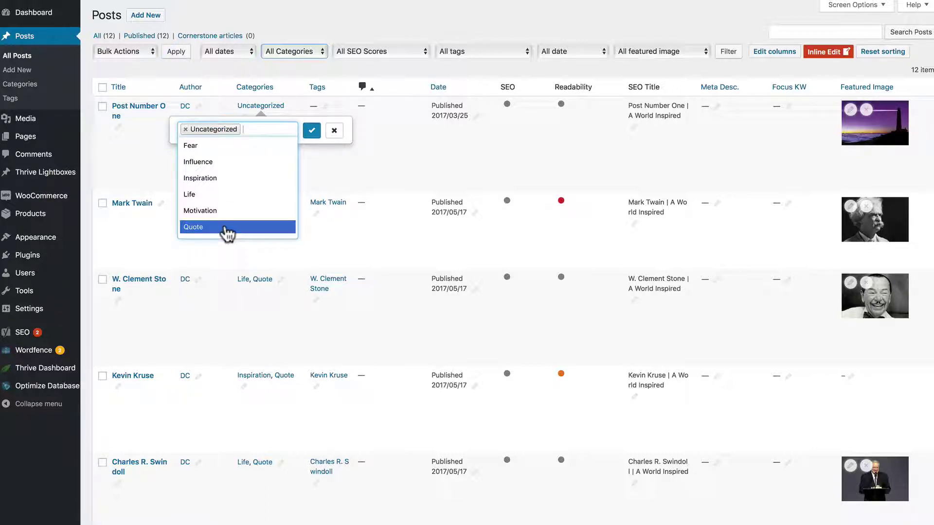
left_click(199, 146)
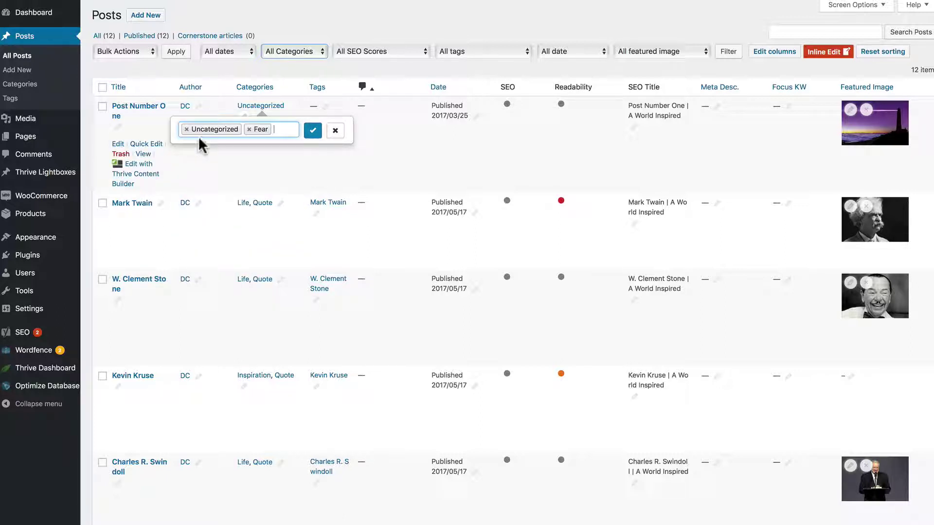
left_click(186, 129)
left_click(313, 131)
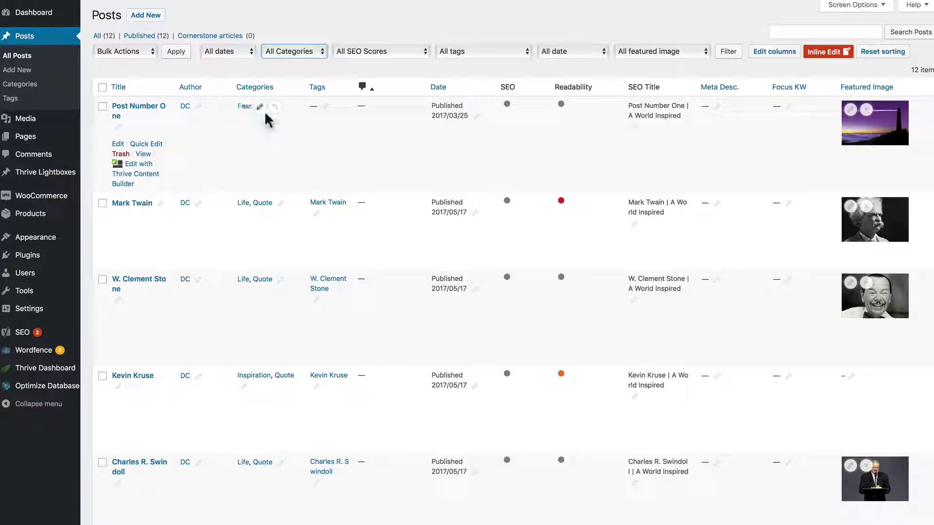
- Add the quote tag to the first post inline and leave its date unchanged
left_click(325, 107)
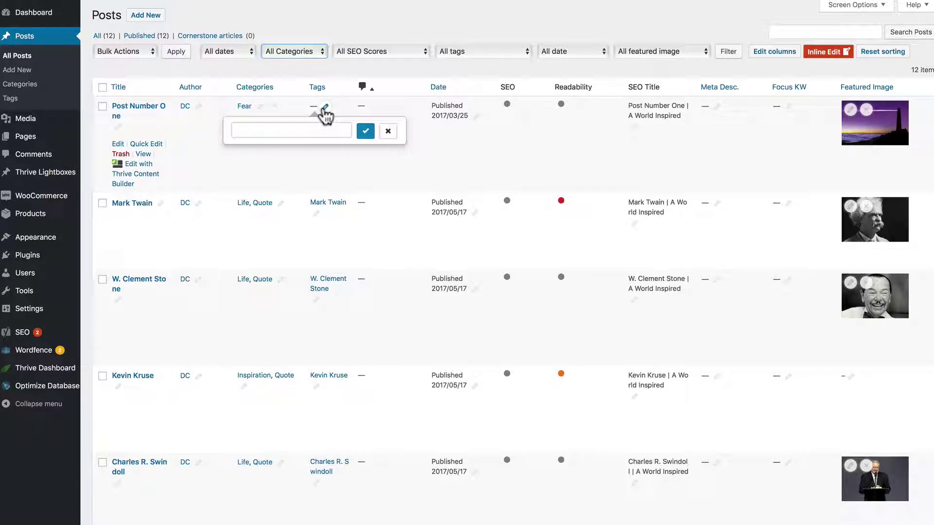
left_click(308, 127)
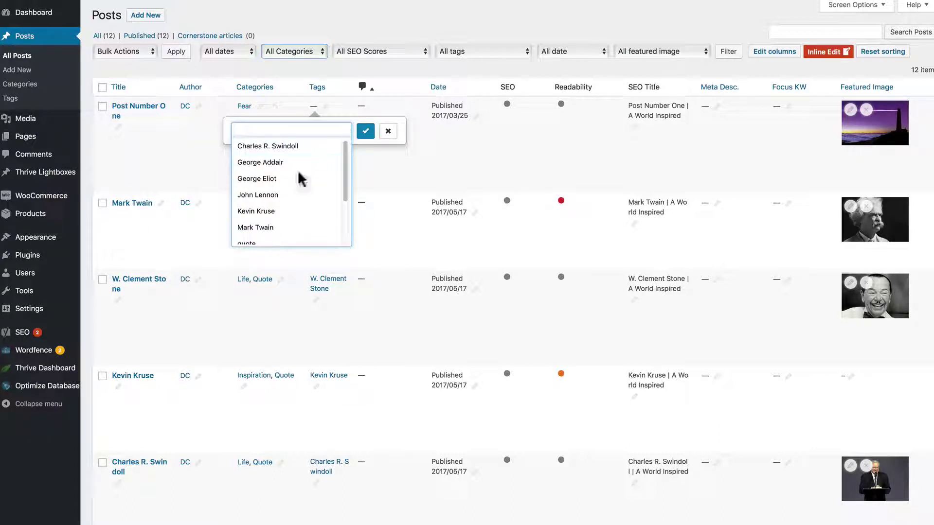
scroll(340, 224, "down", 3)
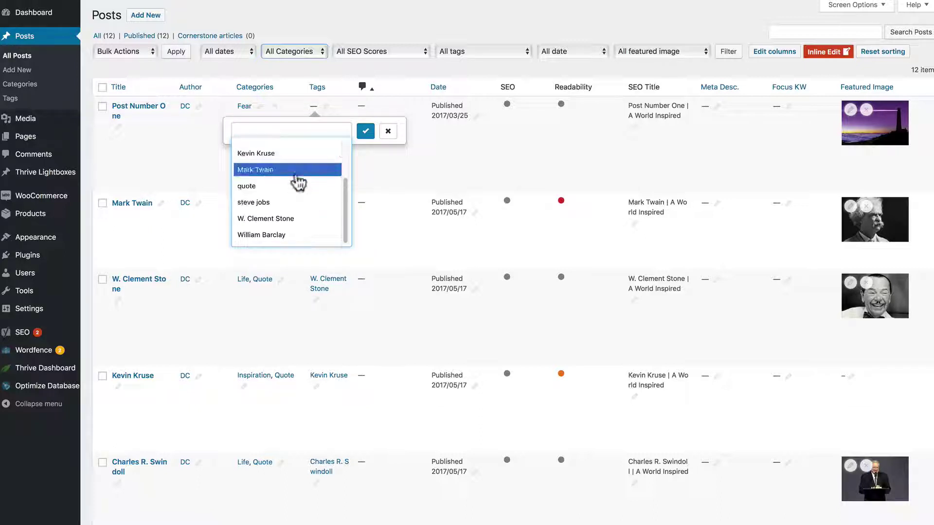
left_click(297, 188)
left_click(366, 132)
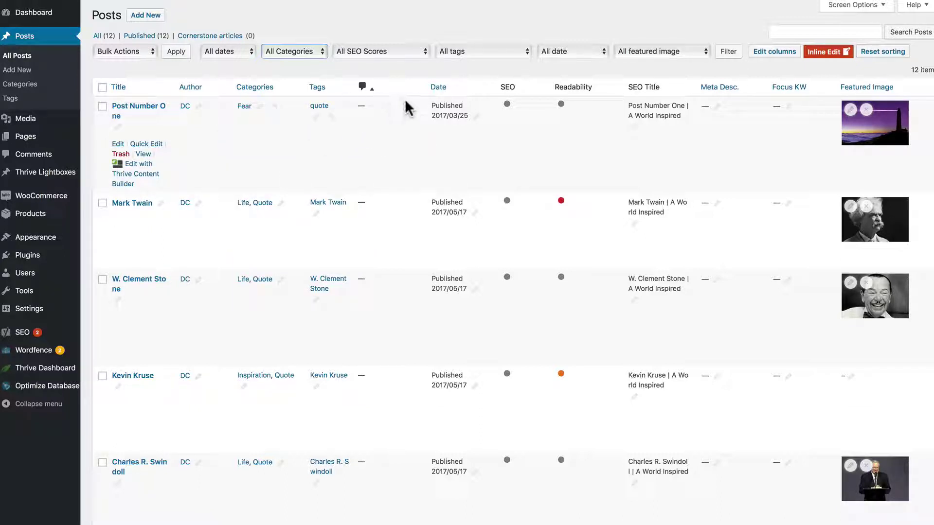
left_click(475, 117)
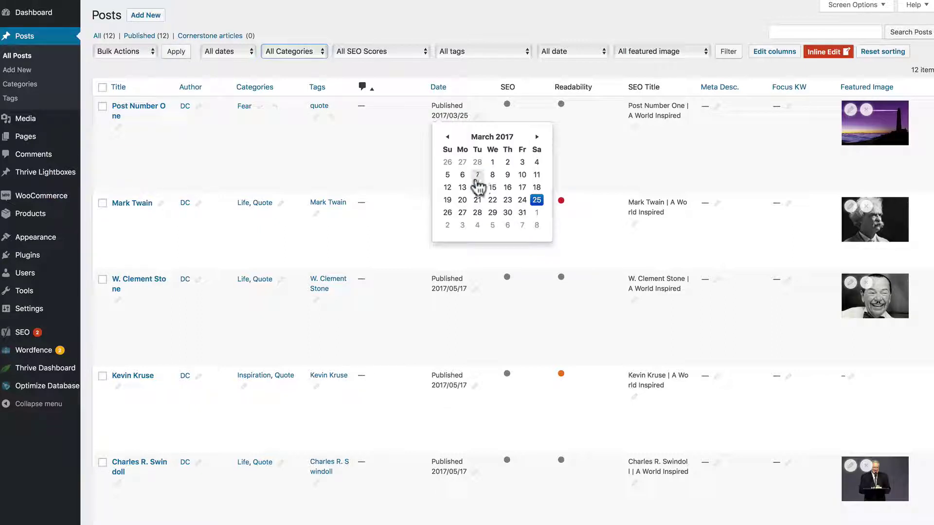
left_click(411, 140)
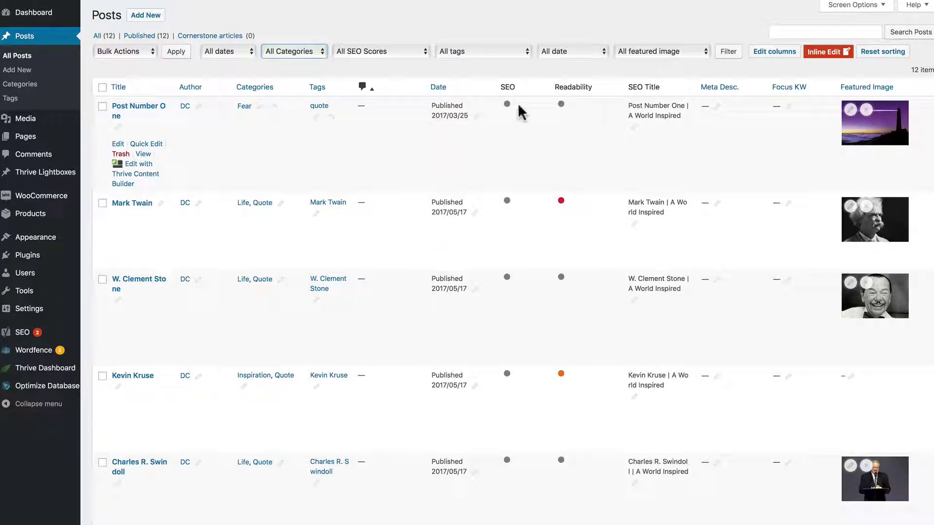
- Open and close the first post's inline SEO Title, Meta Desc. and Focus KW editors without saving
left_click(634, 126)
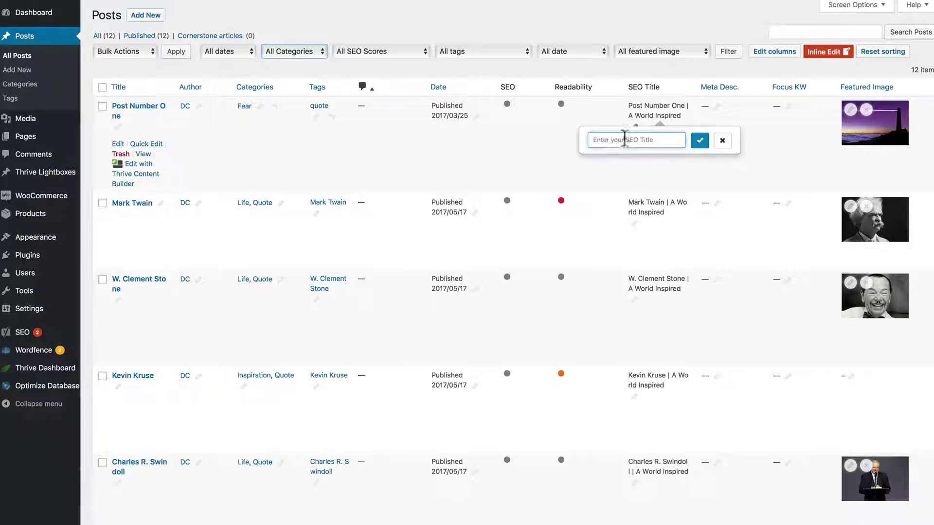
left_click(722, 143)
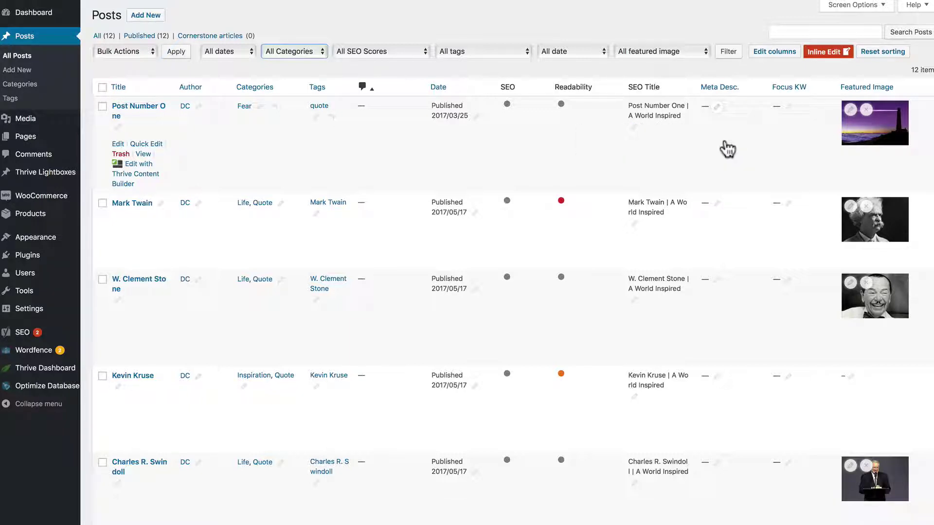
left_click(718, 108)
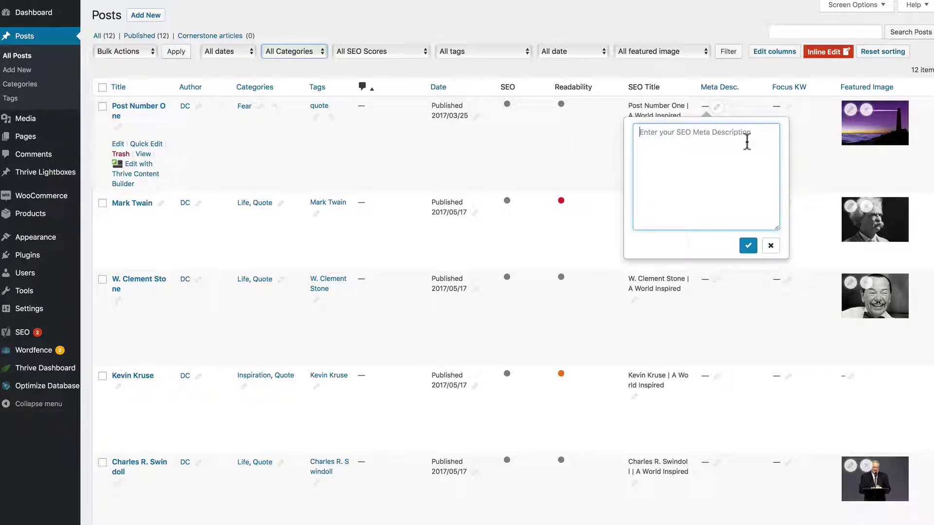
left_click(771, 245)
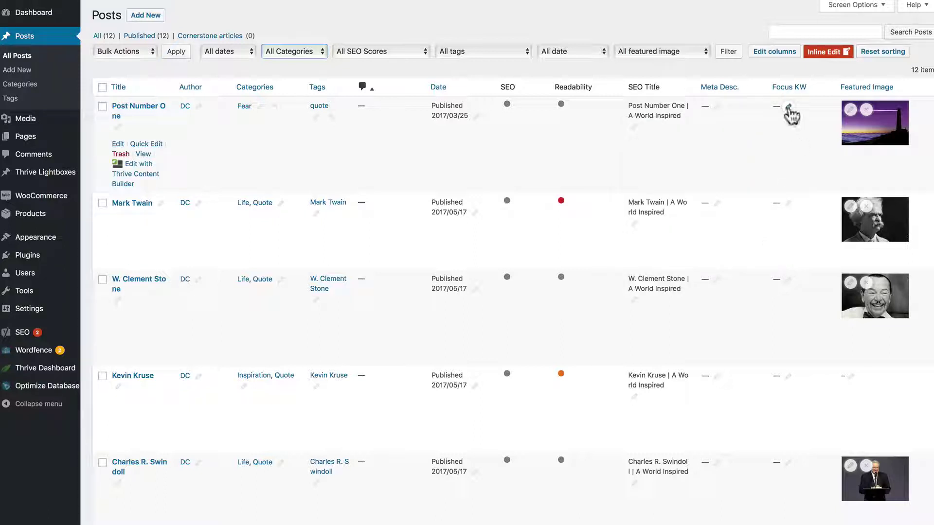
left_click(788, 107)
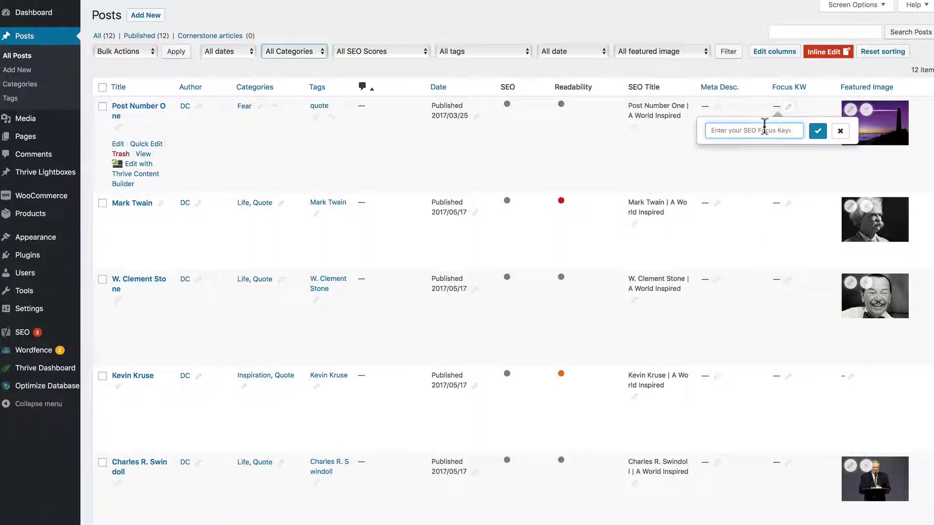
left_click(840, 131)
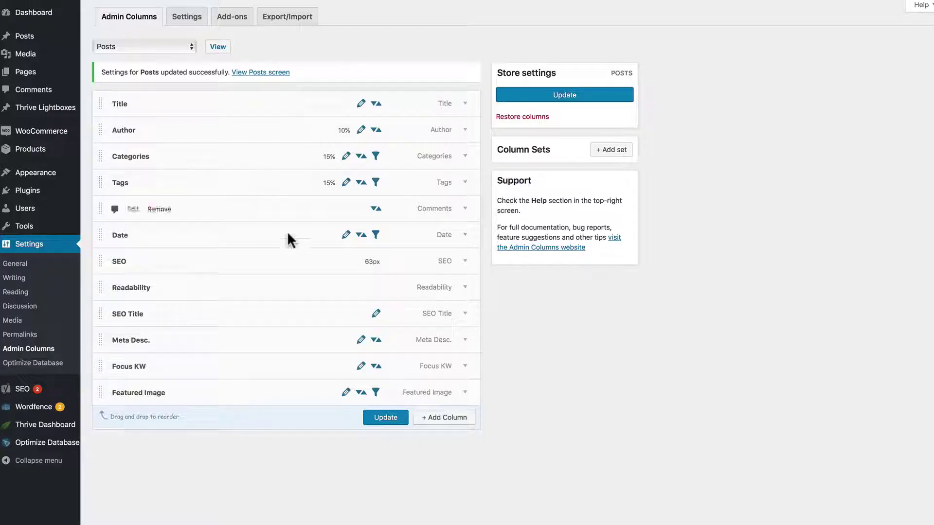
- Add and save a Word Count column, then view the Posts list
left_click(443, 418)
scroll(442, 411, "down", 4)
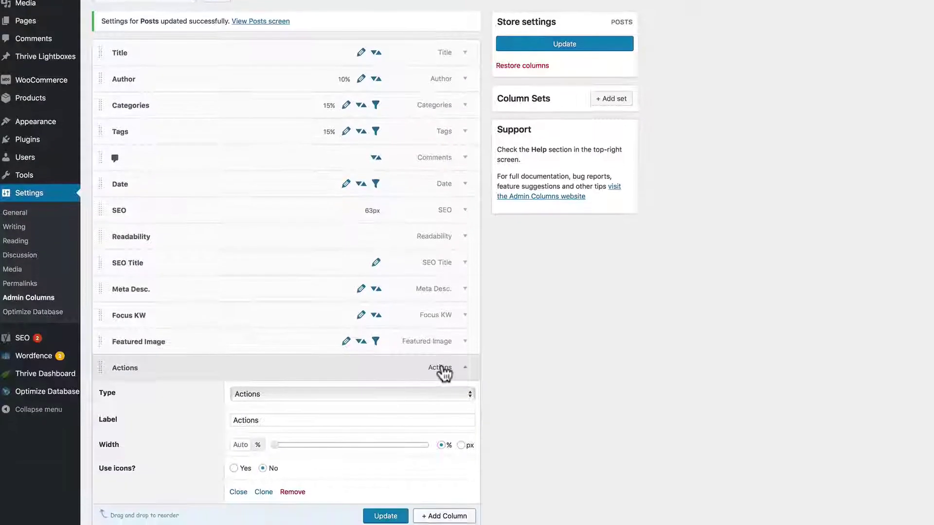
left_click(435, 343)
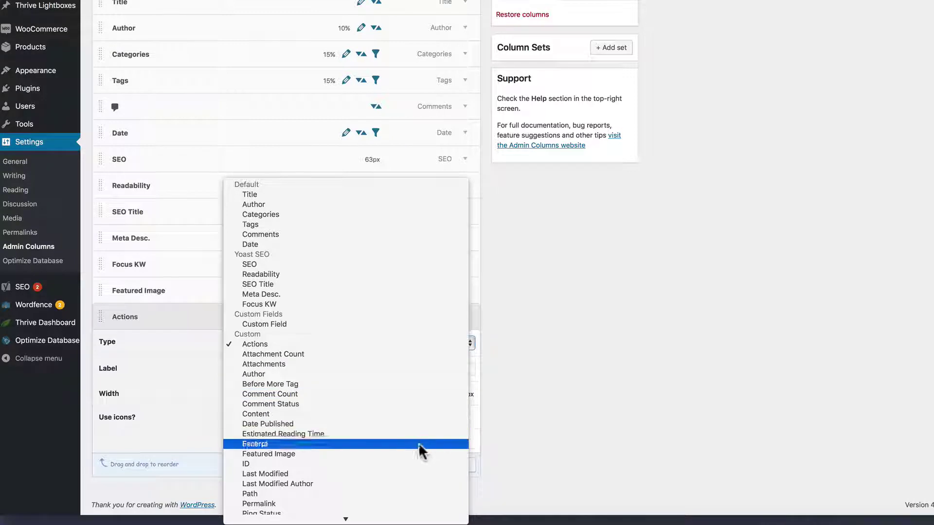
left_click(387, 517)
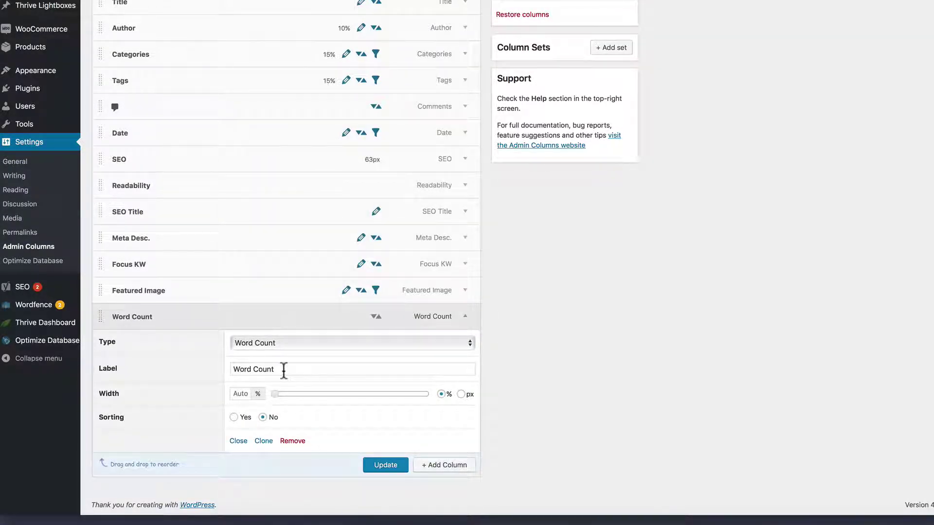
left_click(385, 467)
left_click(464, 317)
scroll(251, 37, "up", 2)
scroll(250, 33, "up", 2)
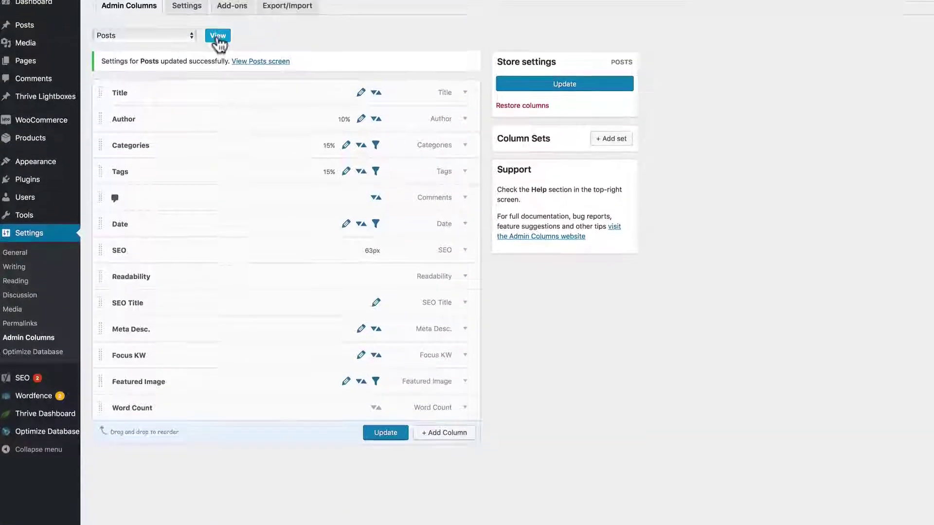
left_click(218, 47)
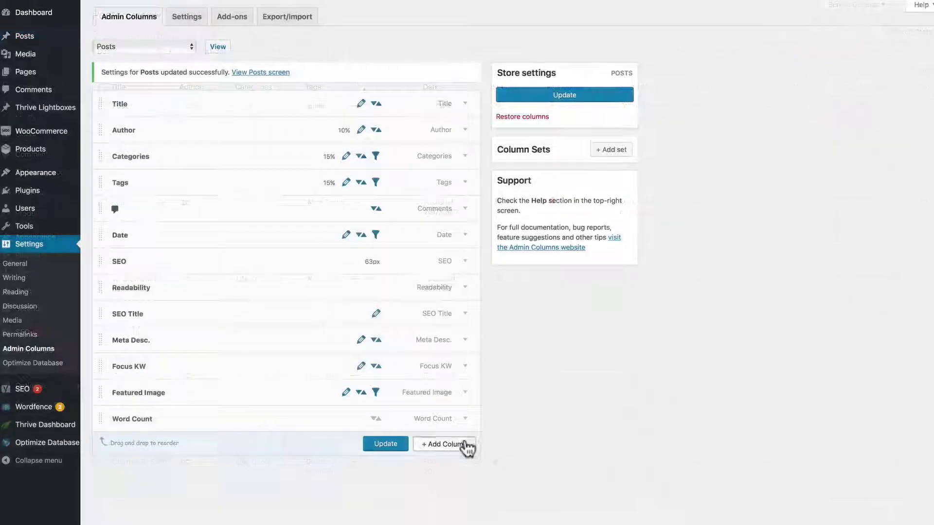
- Add and save an Estimated Reading Time column
left_click(462, 445)
left_click(443, 450)
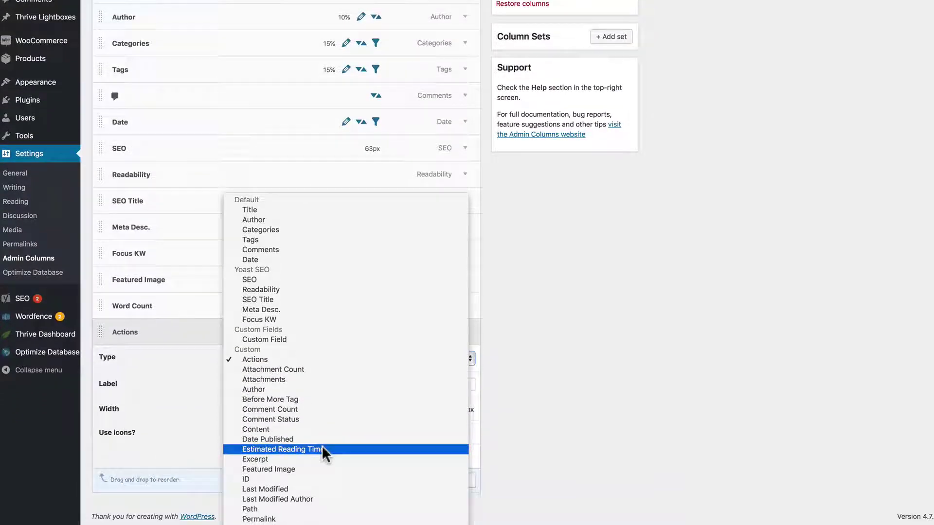
left_click(322, 523)
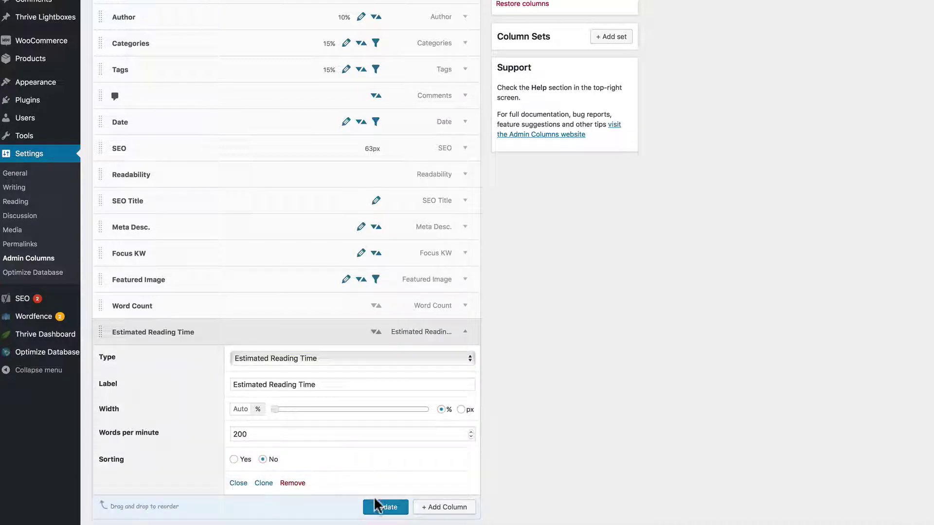
left_click(376, 507)
scroll(377, 514, "down", 1)
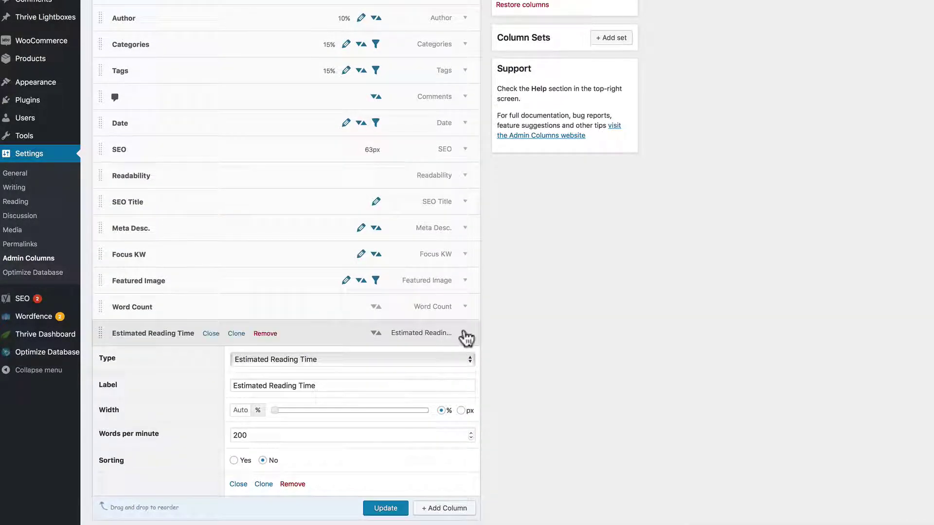
left_click(462, 337)
- Add Permalink and ID columns, saving after each
left_click(450, 380)
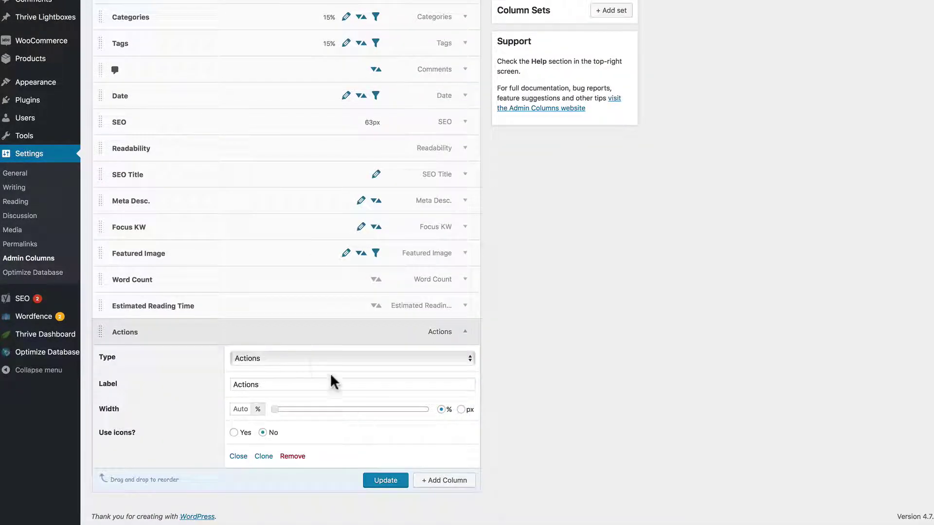
left_click(306, 362)
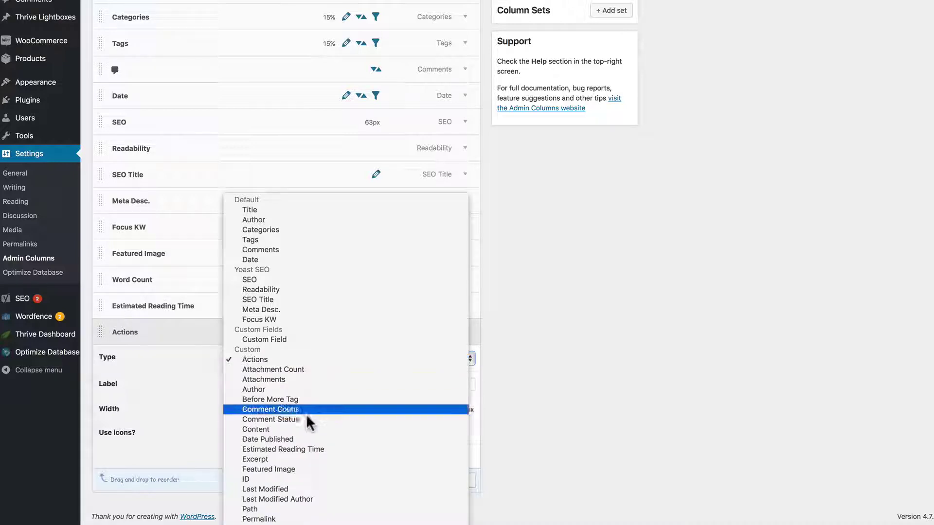
left_click(299, 519)
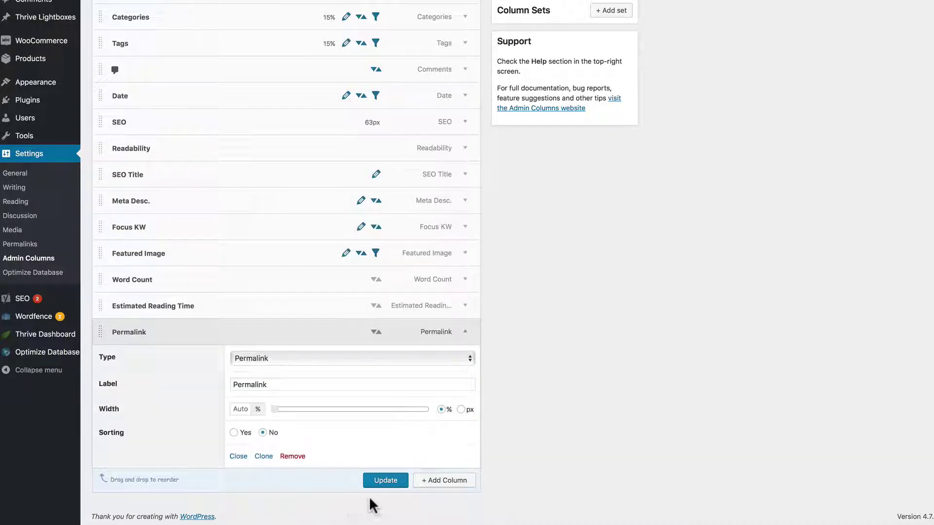
left_click(383, 480)
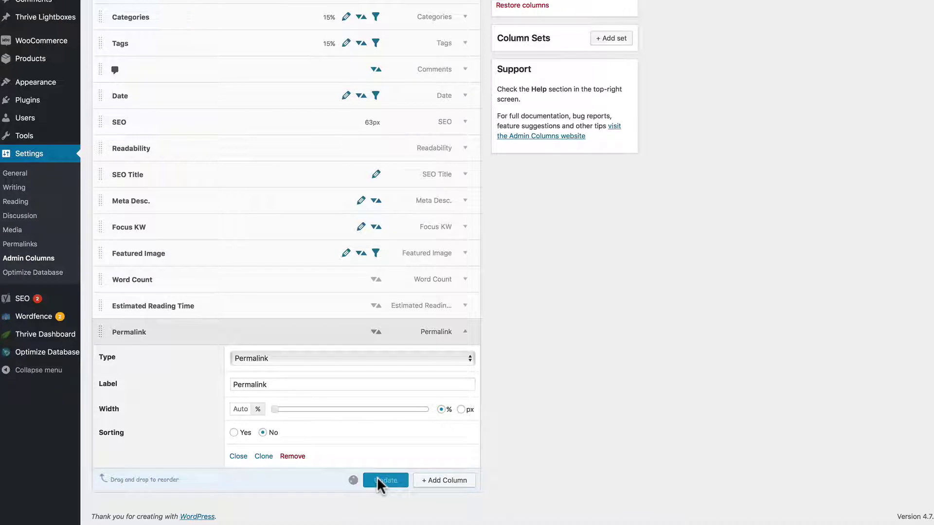
left_click(464, 359)
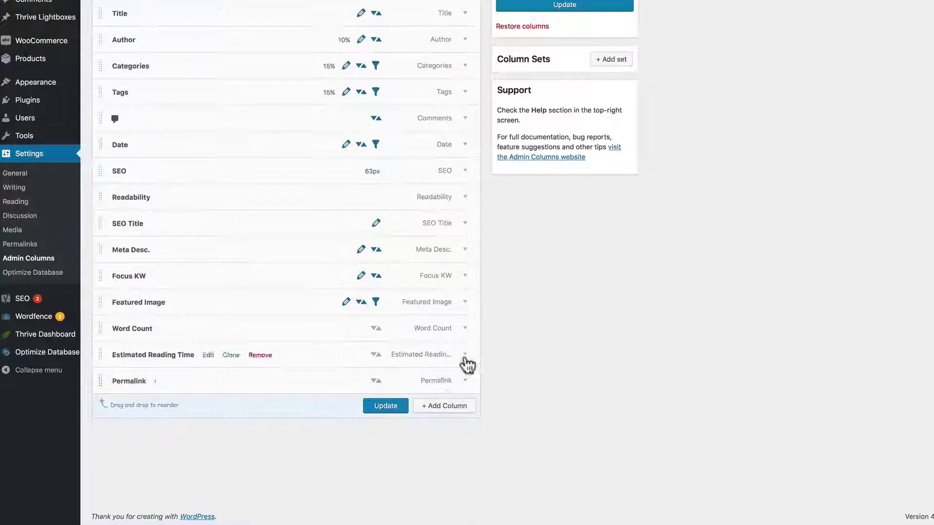
left_click(440, 408)
left_click(378, 357)
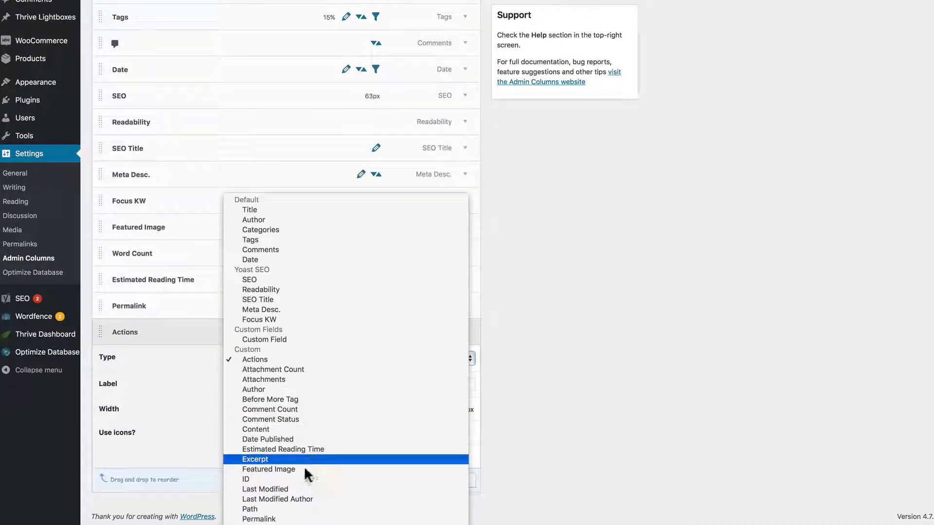
left_click(294, 479)
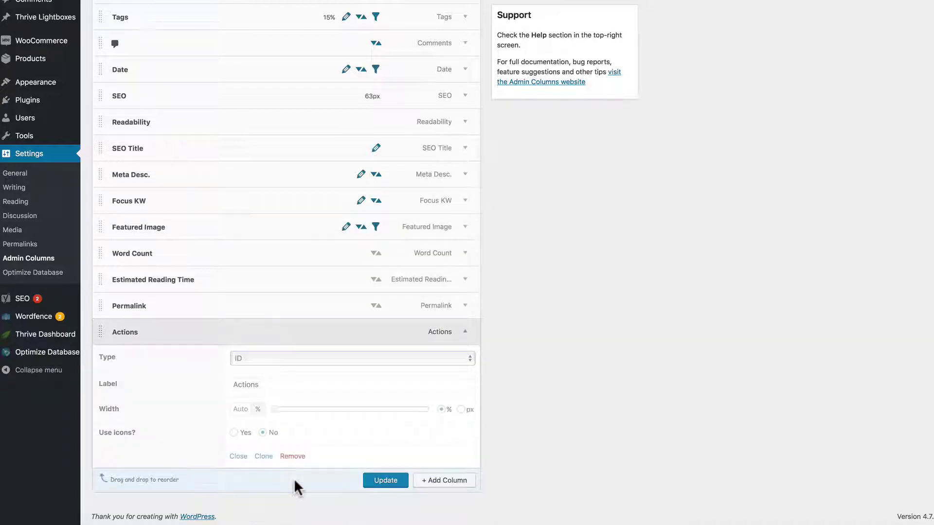
left_click(386, 505)
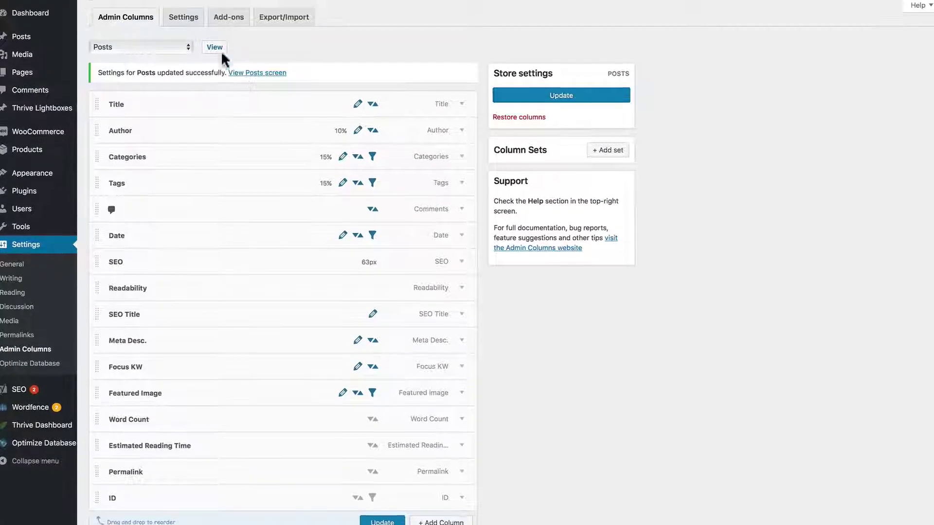
- Enable Horizontal scrollable table in Screen Options and scroll right to the new columns
left_click(214, 47)
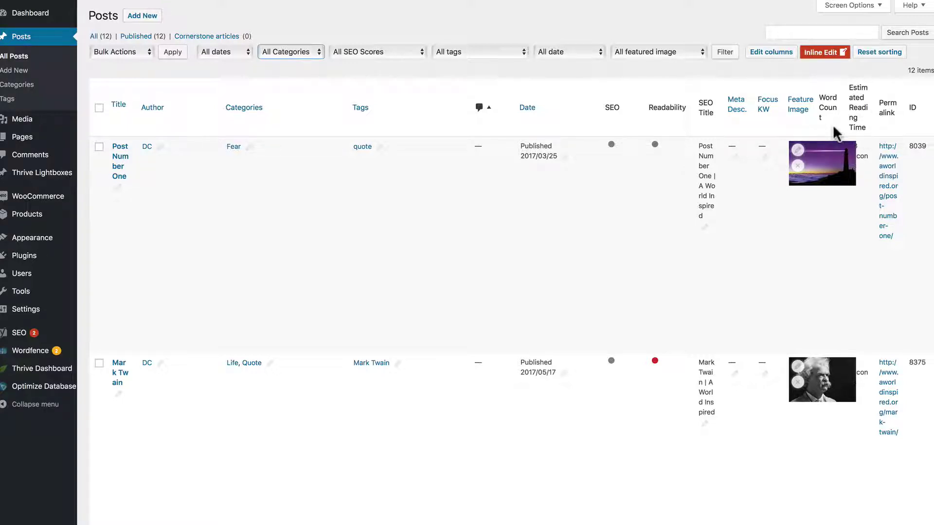
left_click(873, 7)
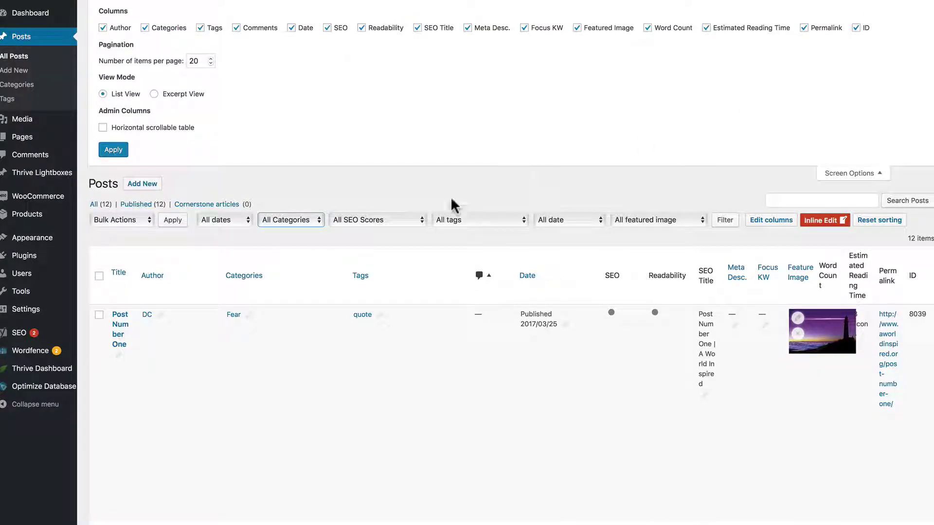
left_click(103, 127)
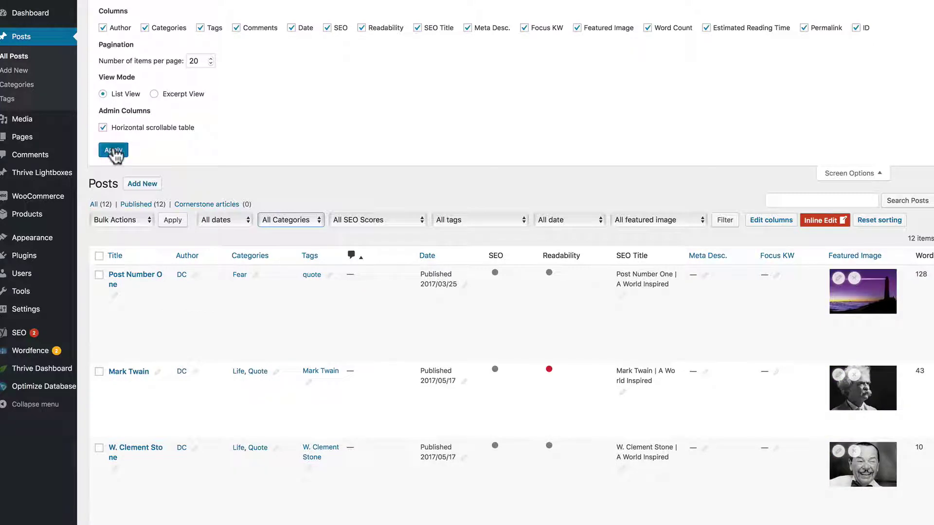
left_click(115, 150)
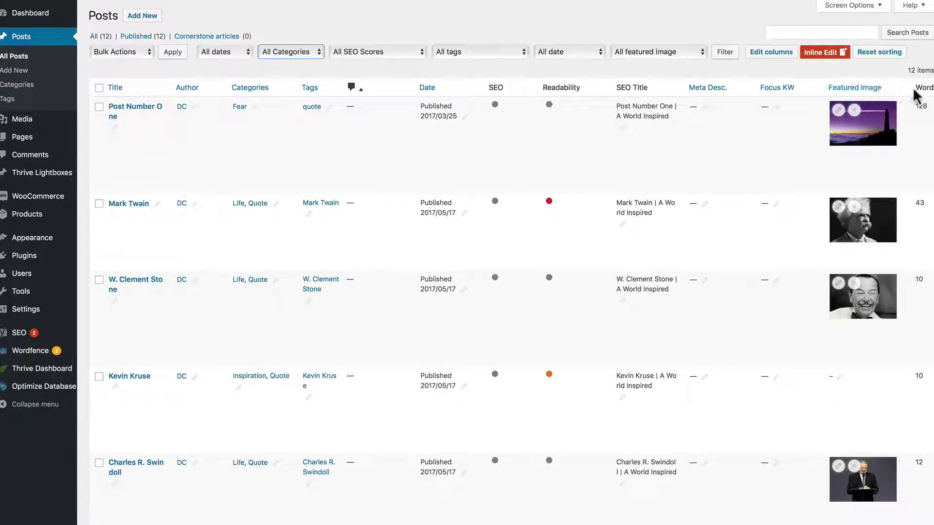
scroll(914, 83, "down", 10)
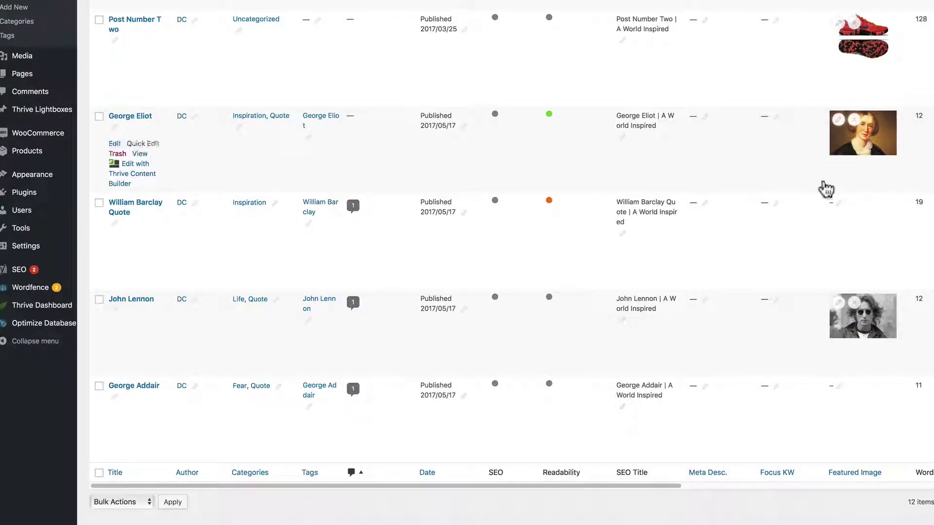
left_click_drag(622, 486, 907, 491)
scroll(794, 411, "up", 10)
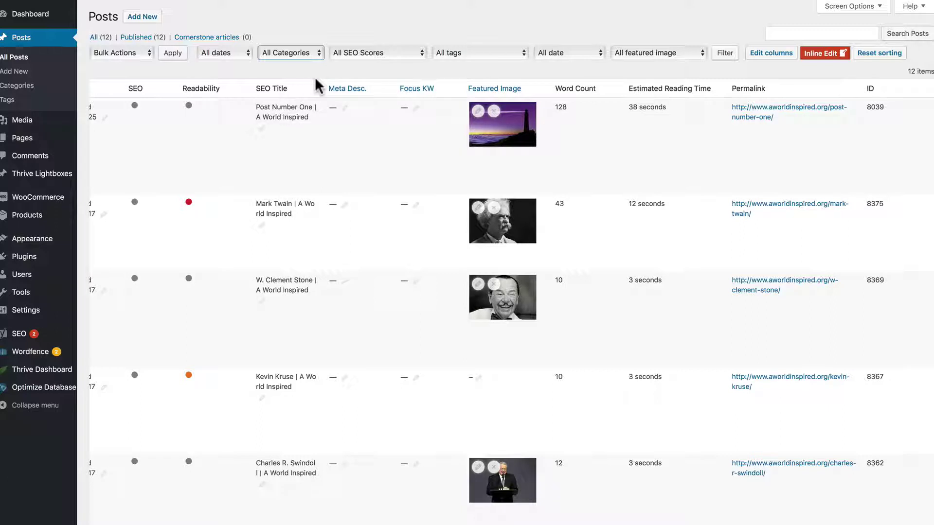
- Return to the Posts list and sort it alphabetically by title
left_click(774, 53)
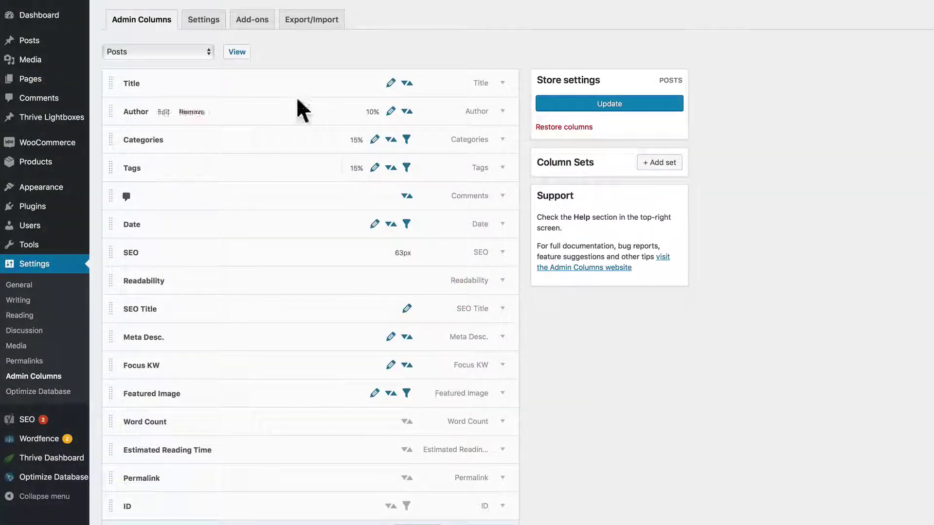
left_click(237, 51)
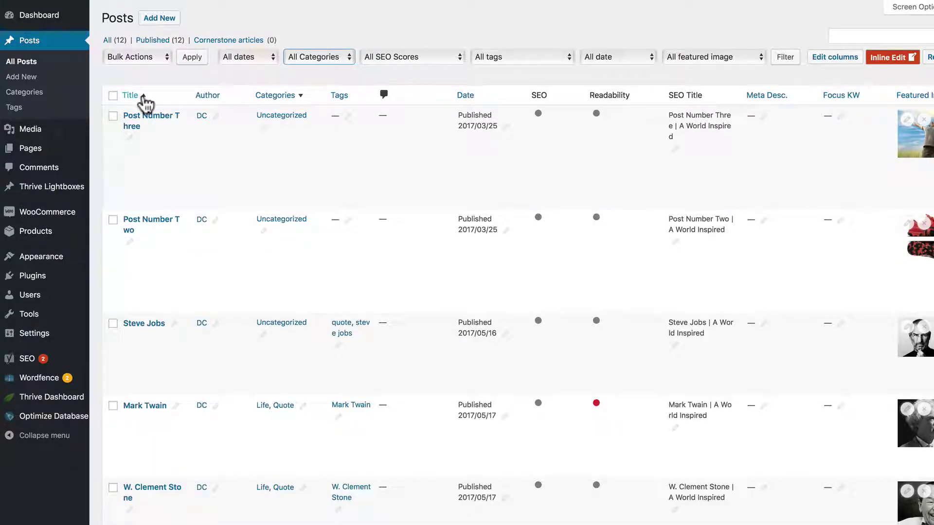
left_click(144, 98)
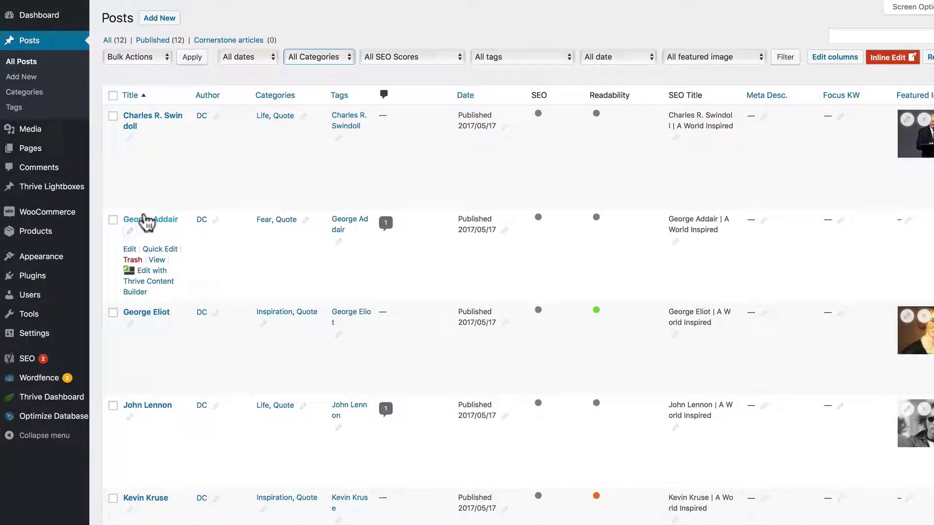
scroll(156, 506, "down", 6)
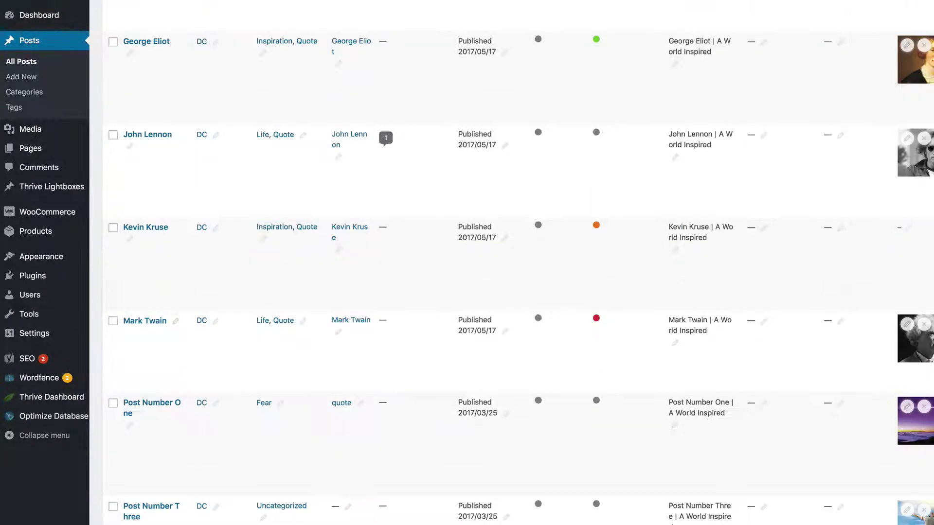
scroll(399, 408, "up", 6)
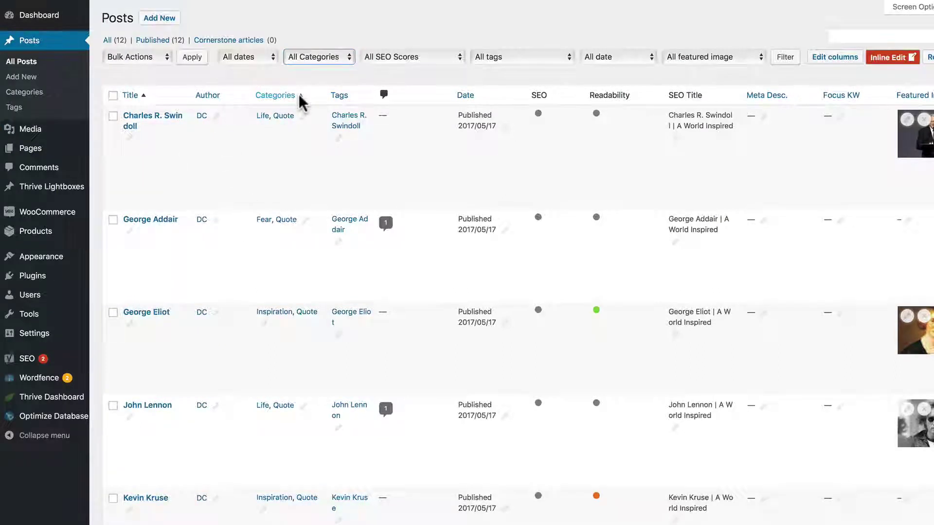
- Sort the posts by Categories, then Tags, and finally Date
left_click(298, 94)
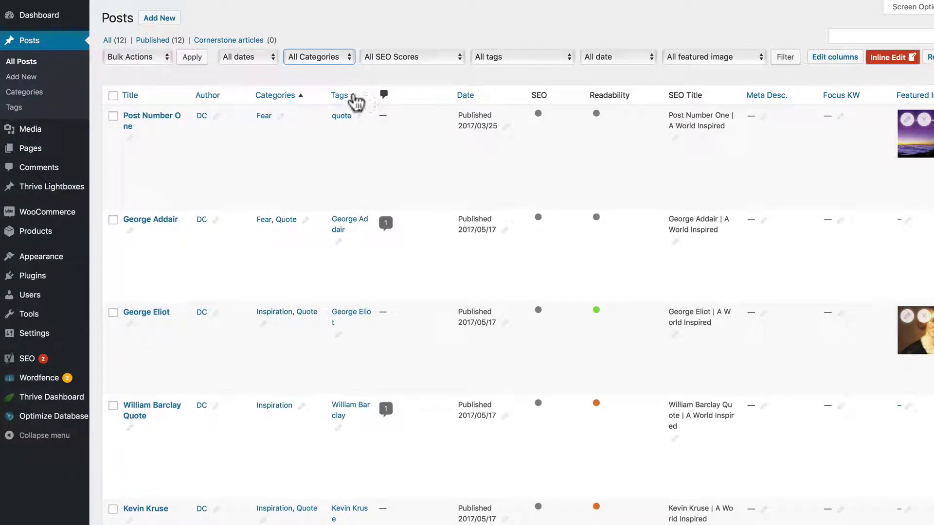
left_click(353, 95)
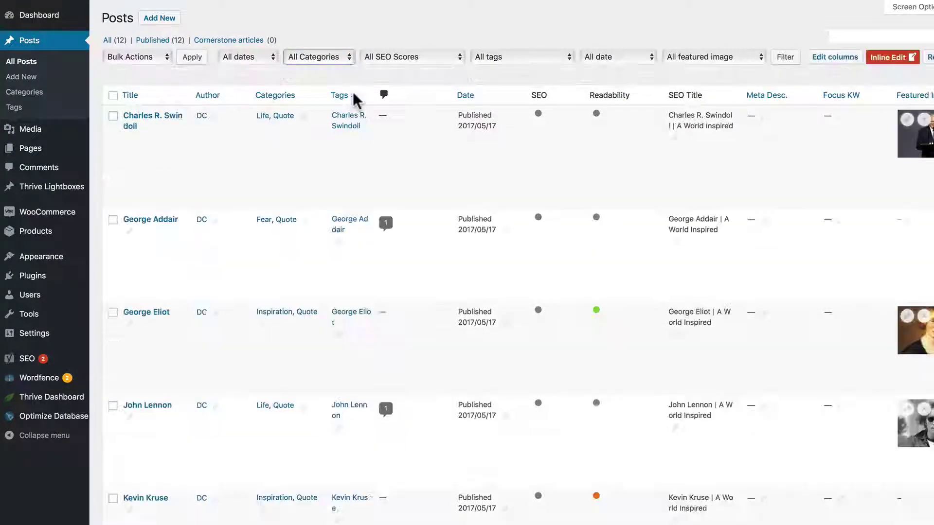
left_click(478, 96)
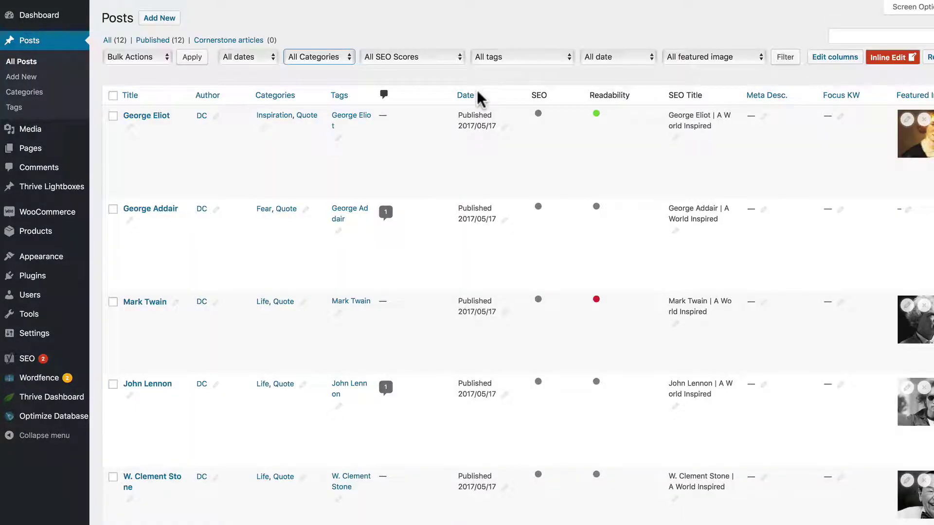
left_click(825, 54)
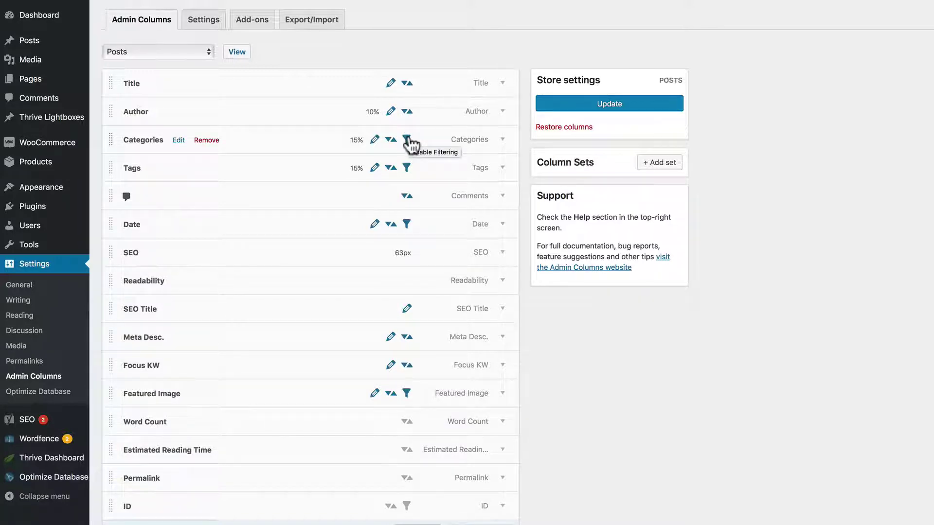
left_click(230, 51)
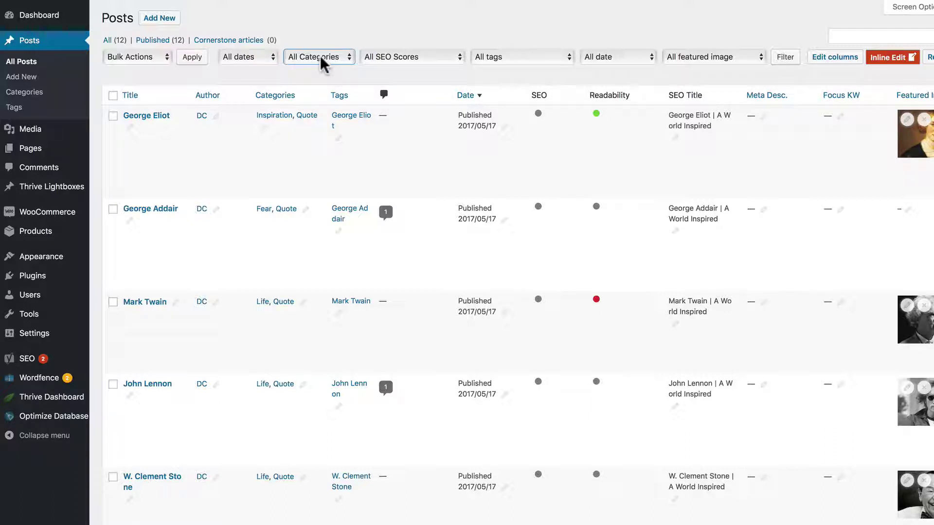
- Filter the Posts list to May 2017 and the exact date 16 May 2017
left_click(270, 56)
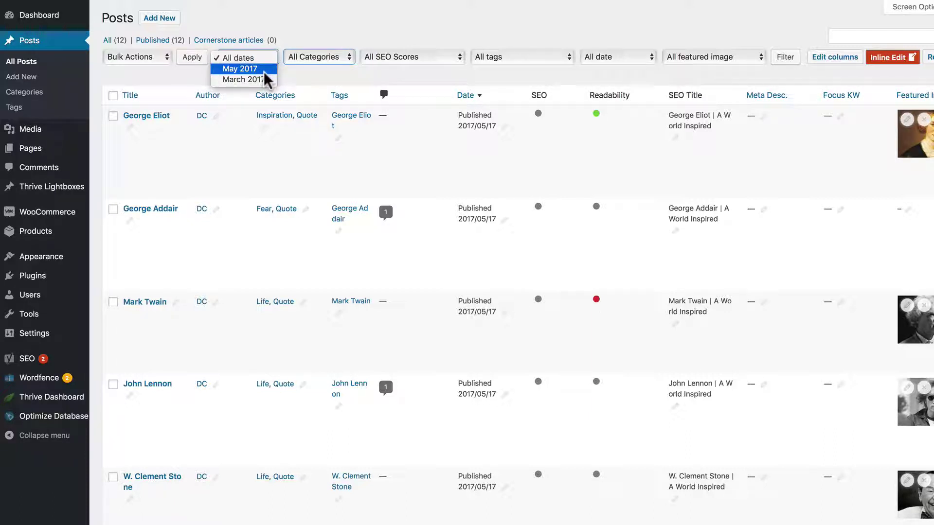
left_click(266, 71)
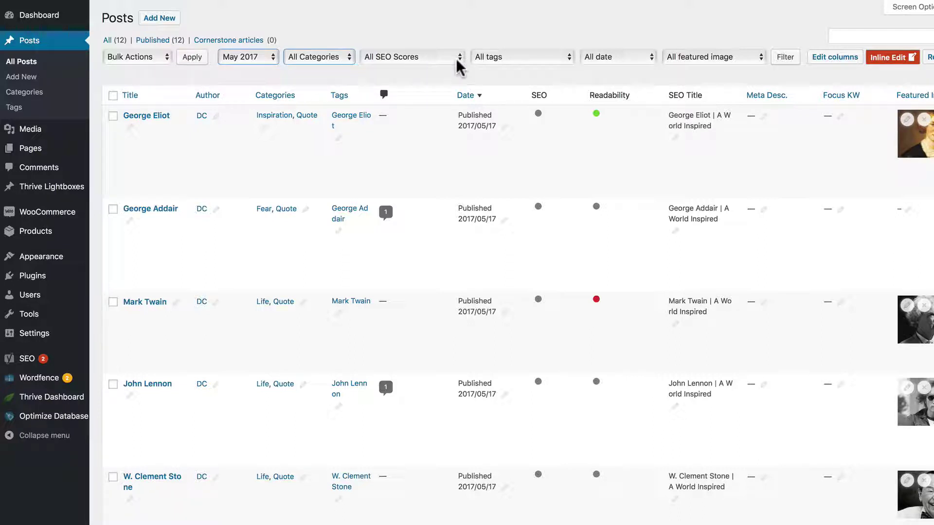
left_click(630, 58)
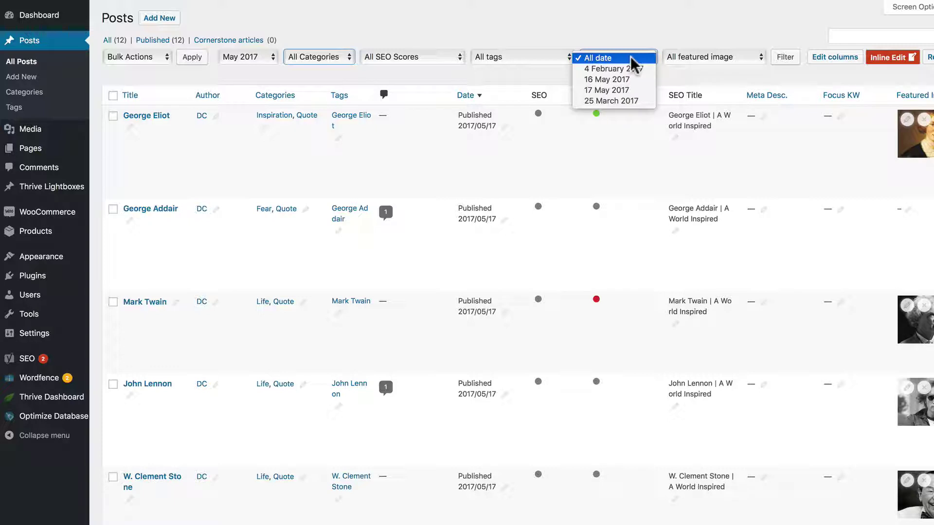
left_click(629, 79)
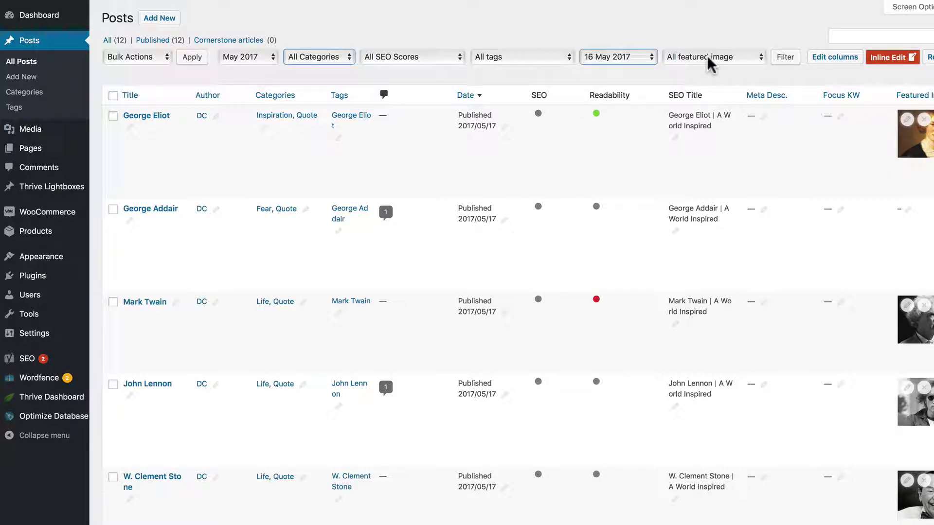
left_click(784, 57)
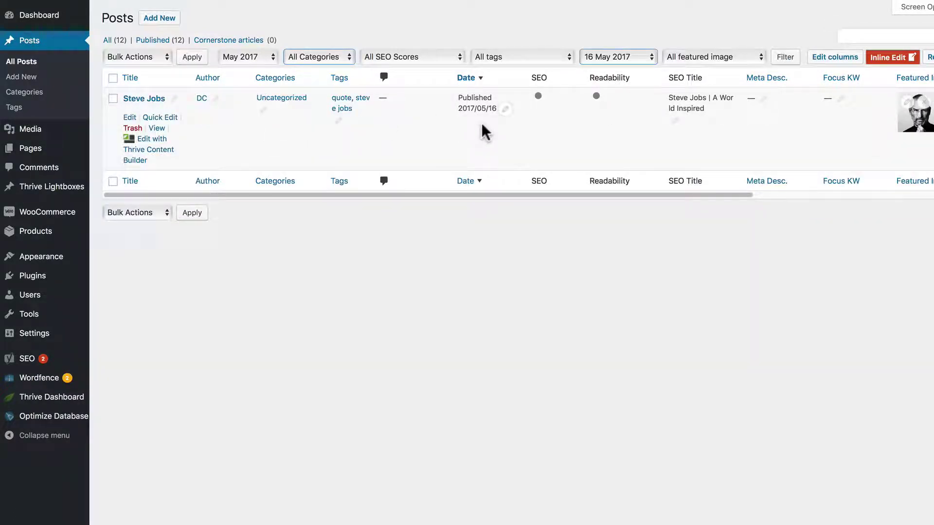
- Clear the exact date filter and reapply to show all May 2017 posts
left_click(613, 56)
left_click(620, 38)
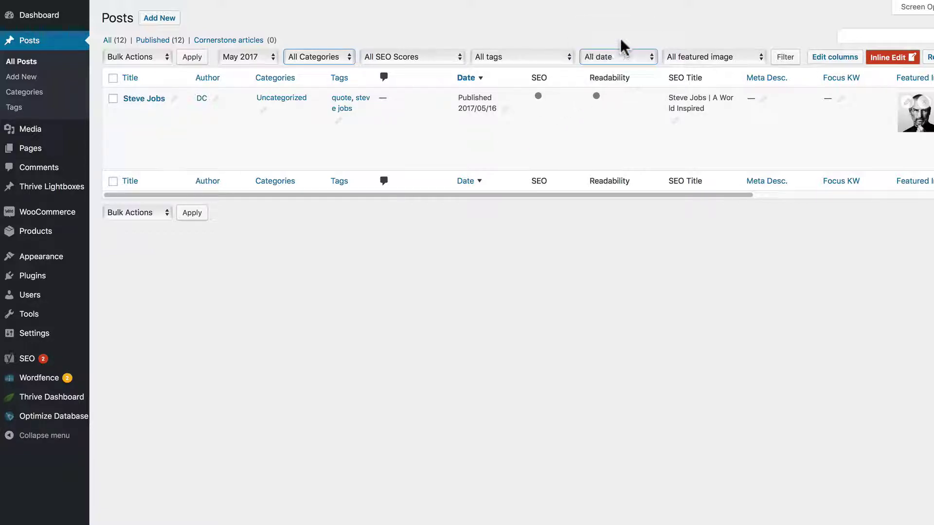
left_click(784, 57)
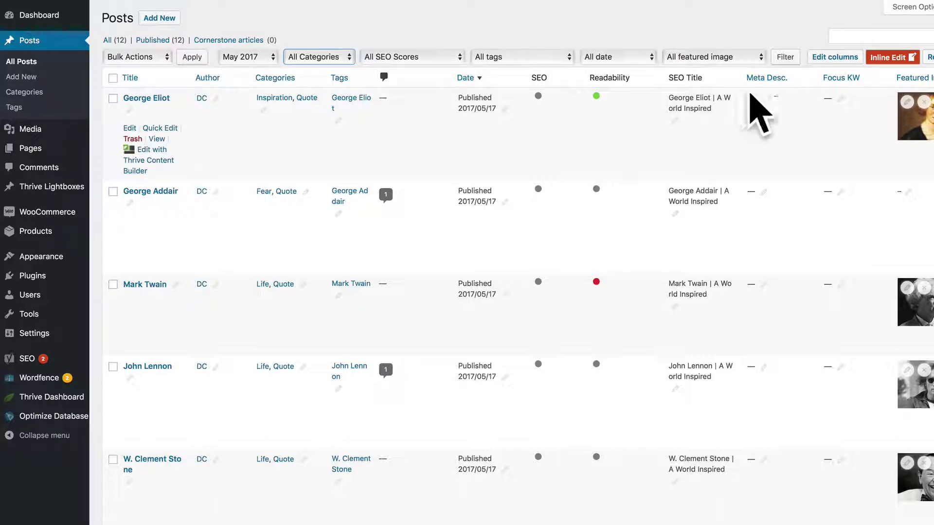
- Disable Focus KW sorting and inline editing, plus the Date, Tags and Categories filters
left_click(834, 57)
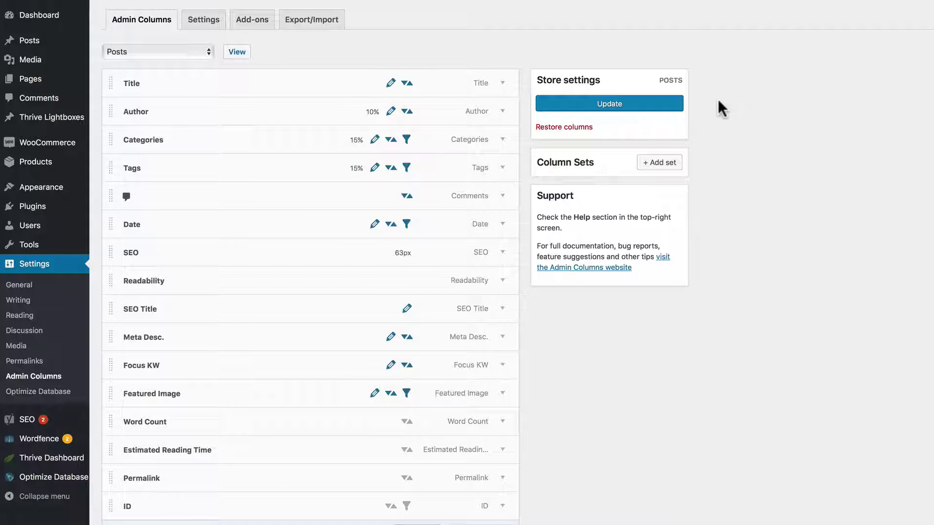
left_click(406, 366)
left_click(391, 365)
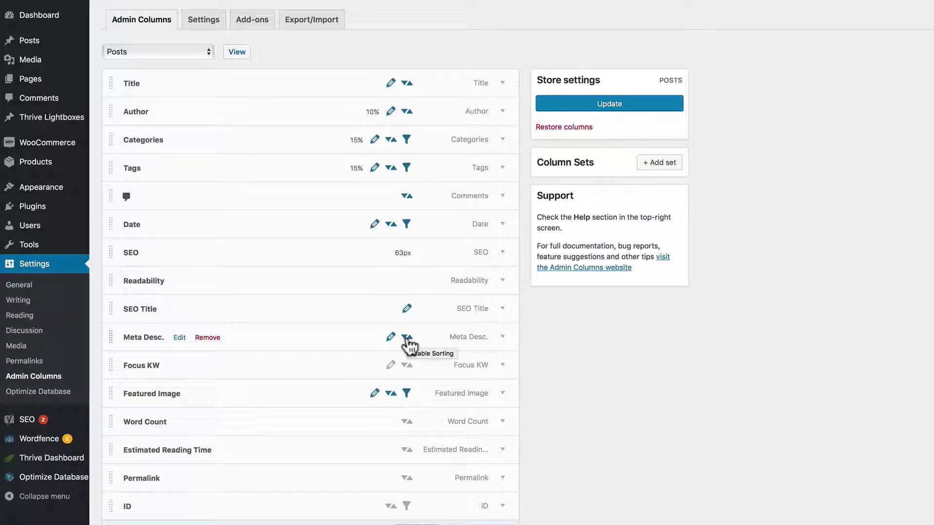
left_click(407, 225)
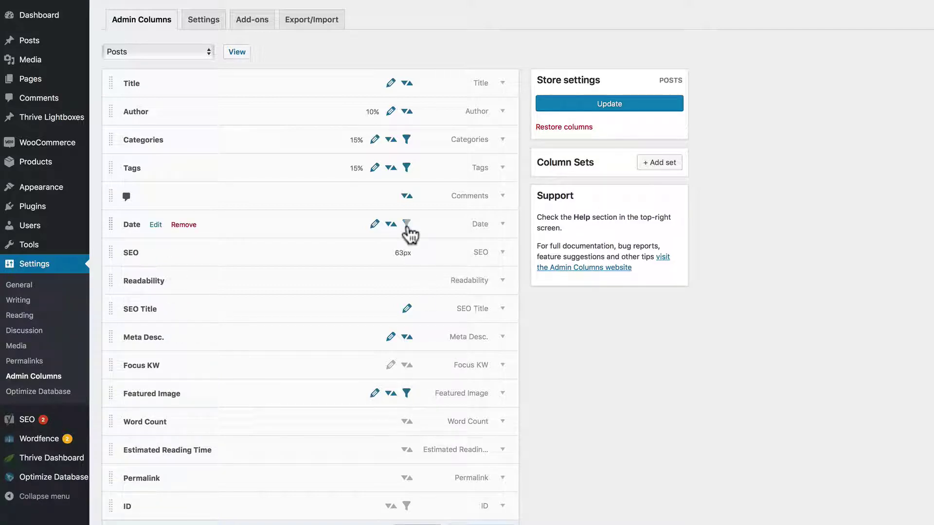
left_click(407, 169)
left_click(407, 139)
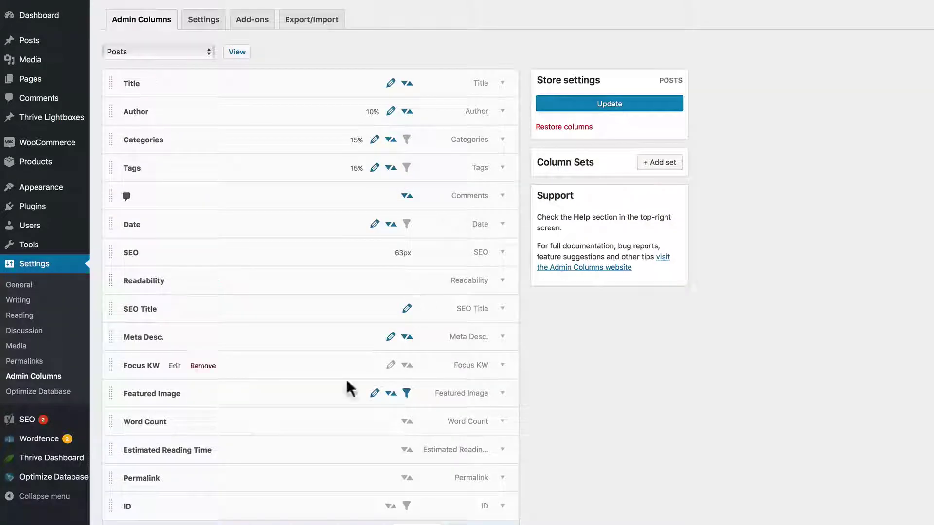
- Save the Posts column settings and return to the posts list
scroll(390, 388, "down", 1)
scroll(389, 388, "down", 3)
left_click(416, 475)
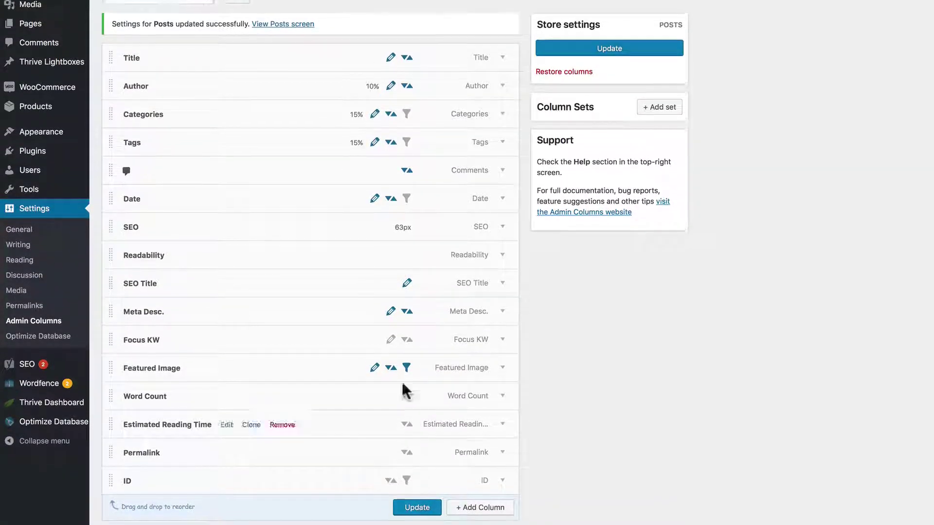
scroll(340, 219, "up", 2)
scroll(260, 37, "up", 2)
left_click(238, 41)
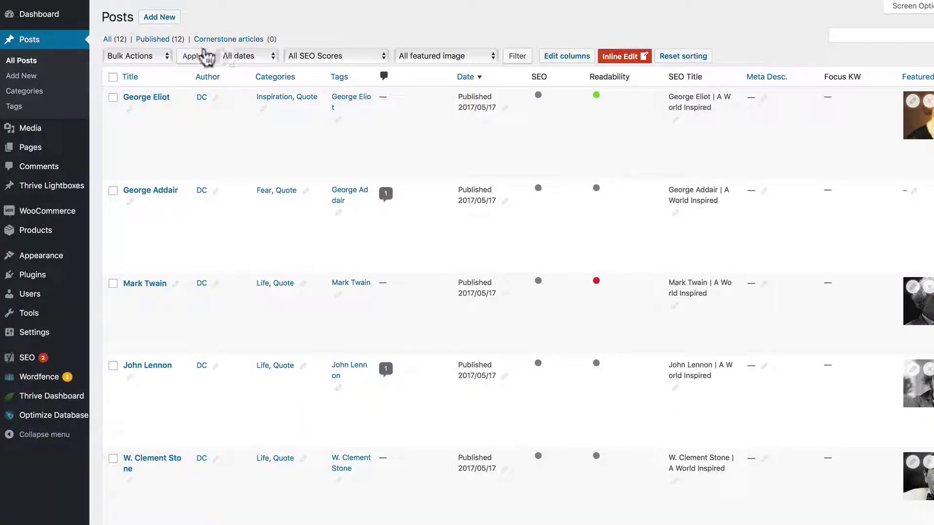
- Filter posts by the john-lennon.jpg featured image, then reset the dropdown to All featured image
left_click(435, 62)
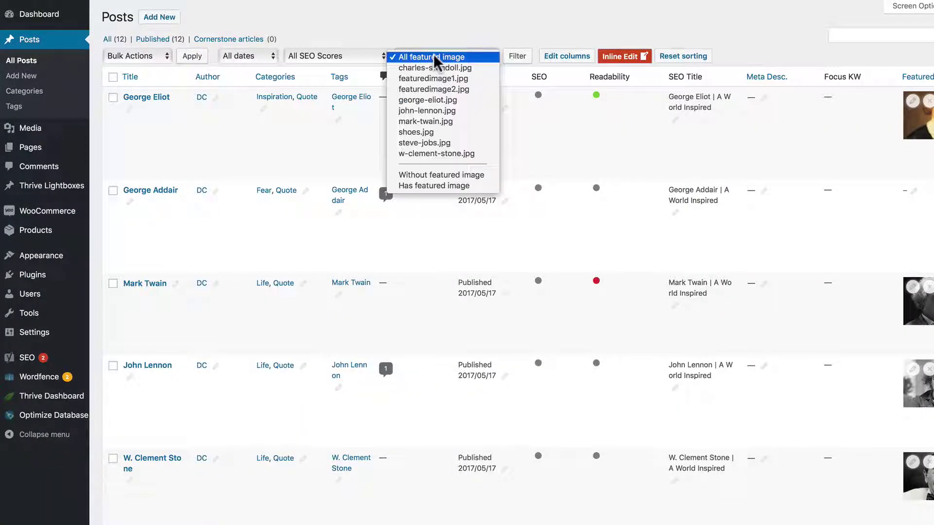
left_click(417, 109)
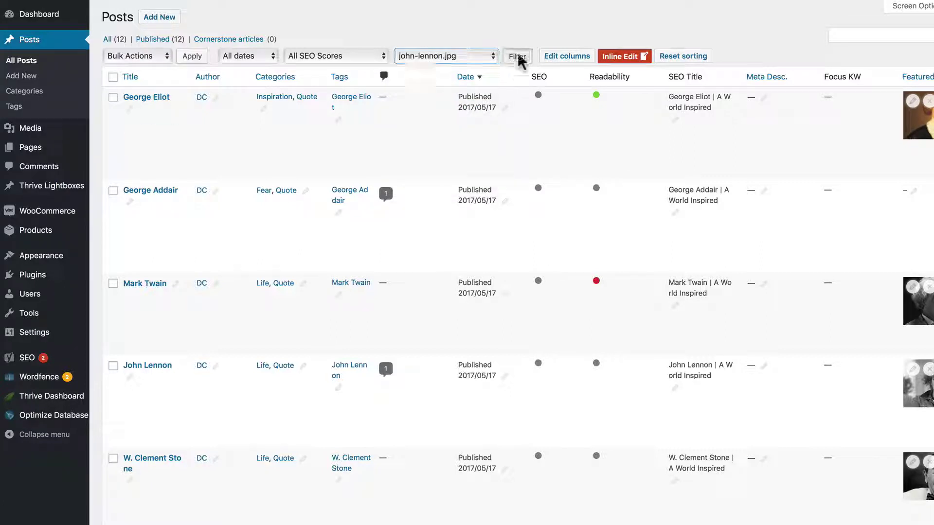
left_click(519, 56)
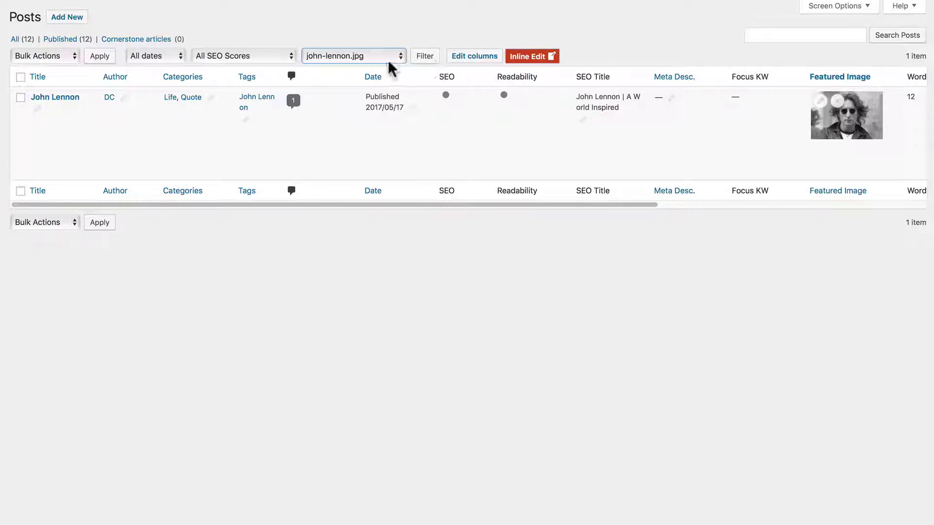
left_click(377, 57)
left_click(371, 7)
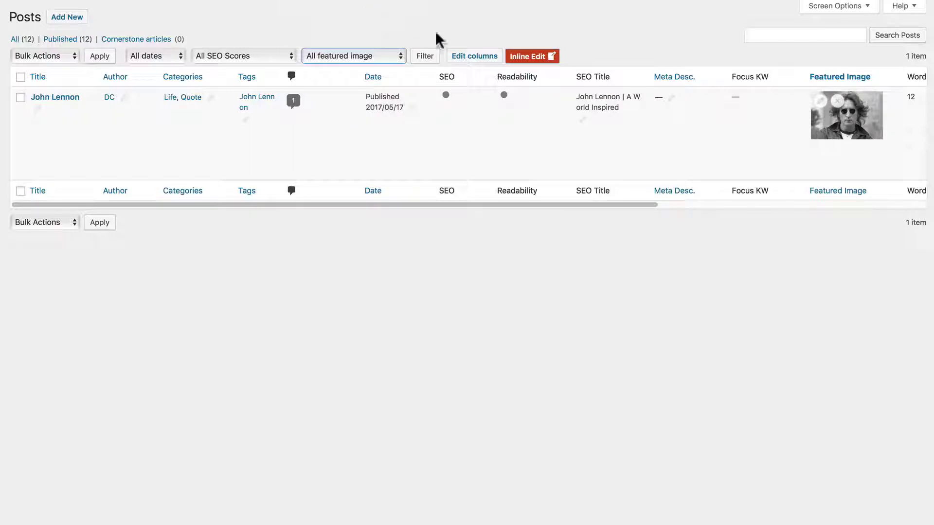
- Show all posts again, then add a Posts column set named Set1
left_click(426, 56)
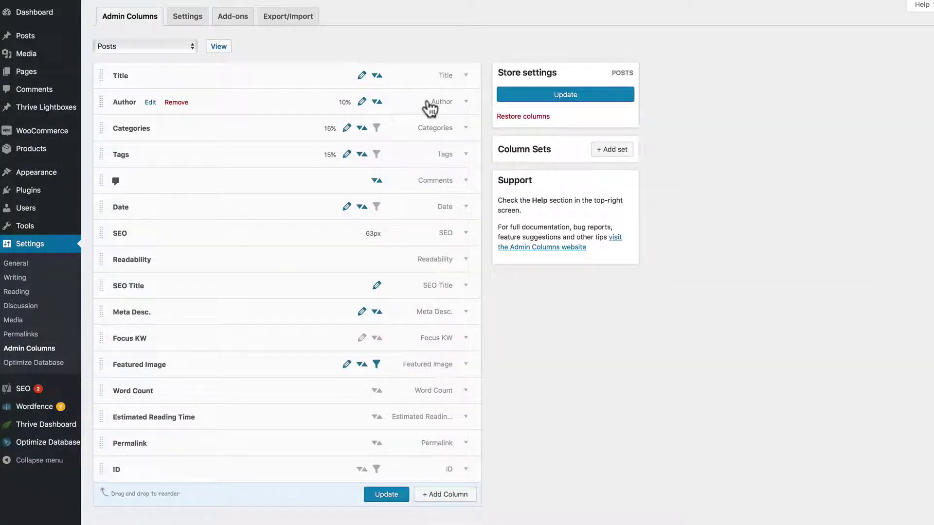
left_click(609, 150)
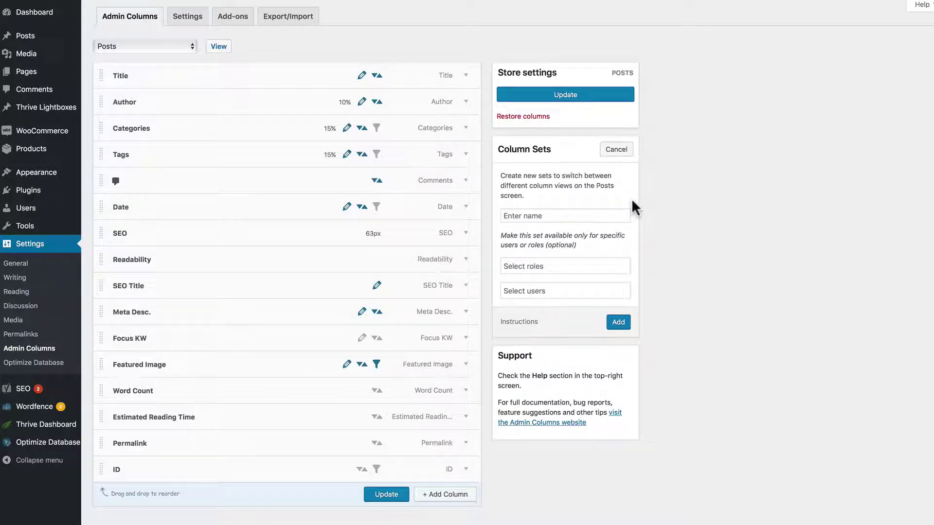
left_click(548, 217)
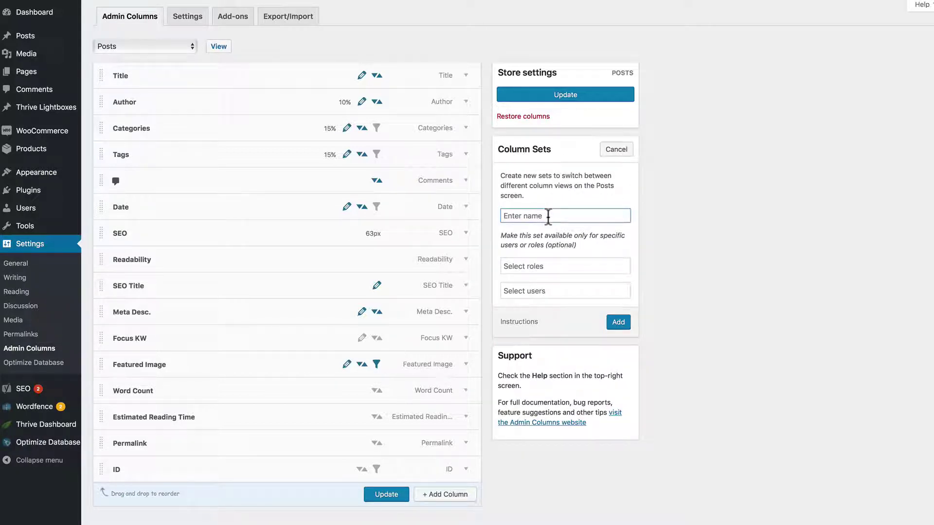
type("Set1")
mouse_move(529, 321)
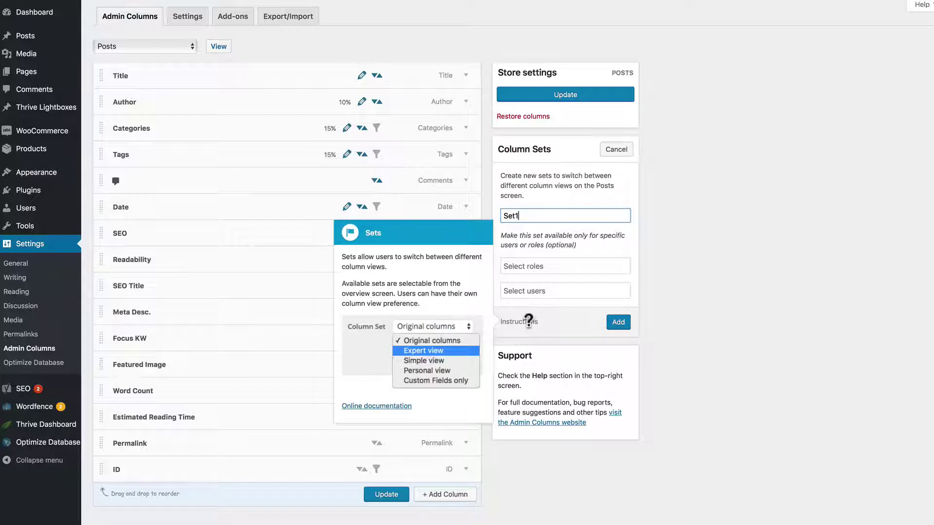
left_click(625, 325)
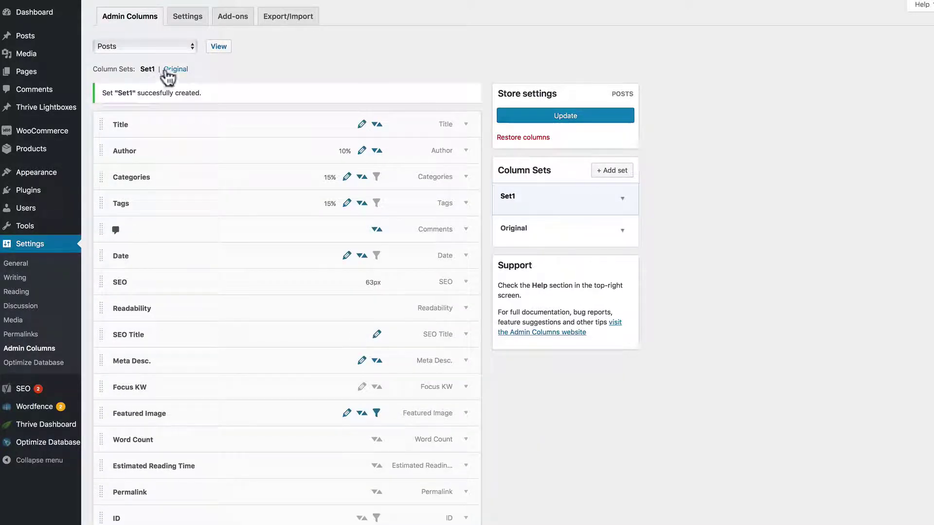
- Compare the Original and Set1 column sets' settings, ending on Set1
left_click(176, 69)
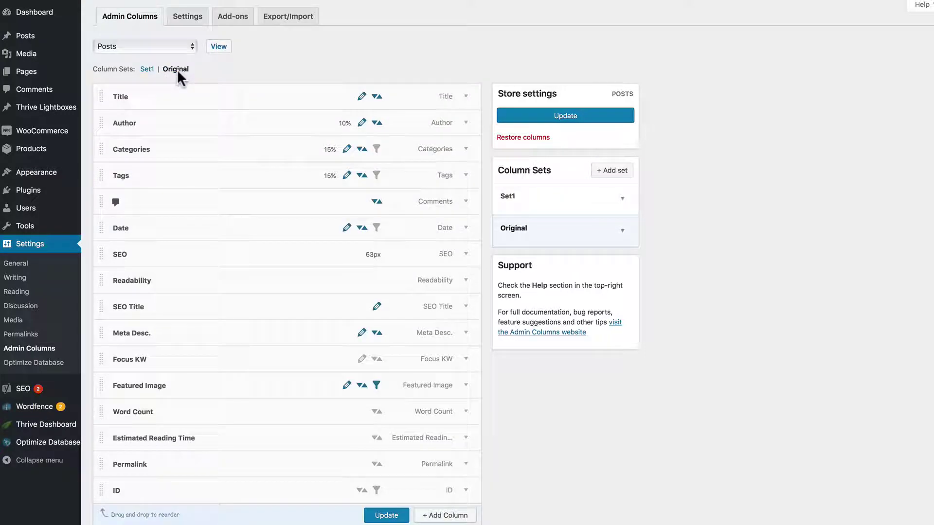
left_click(622, 231)
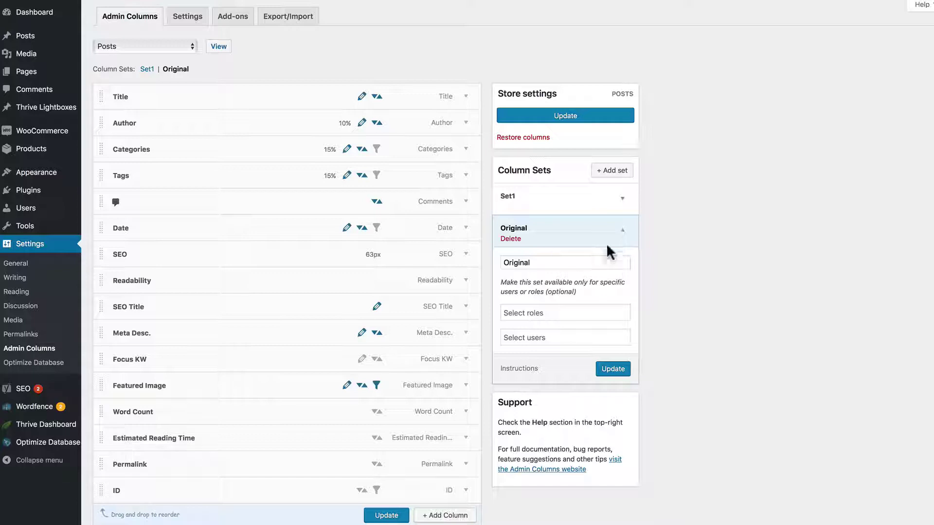
left_click(621, 232)
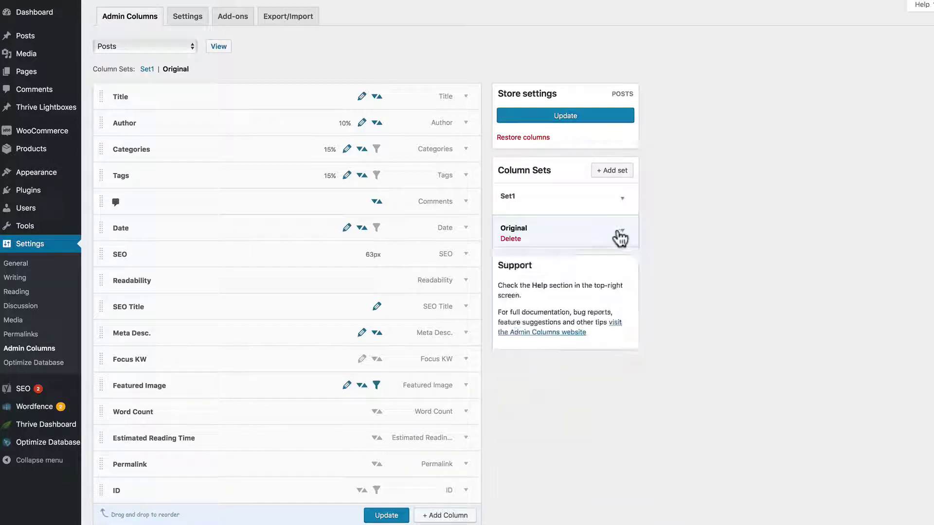
left_click(568, 201)
left_click(622, 200)
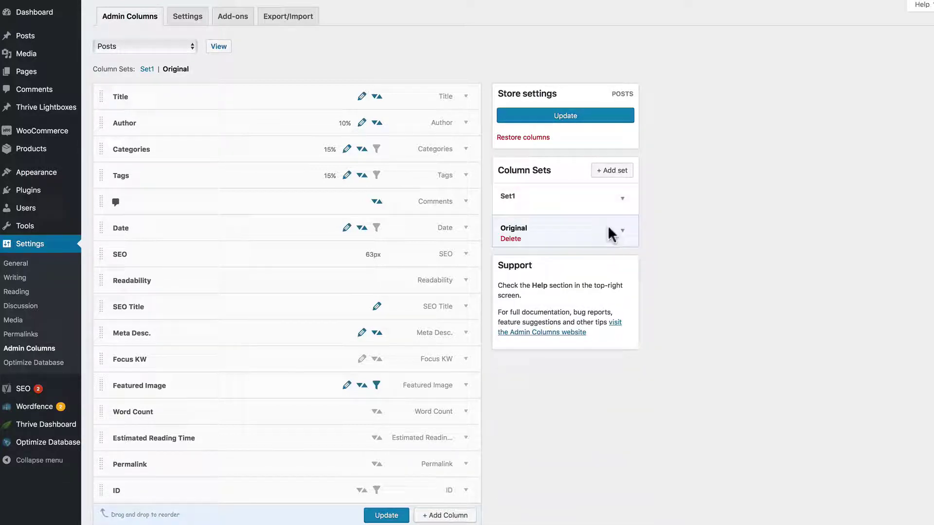
left_click(621, 231)
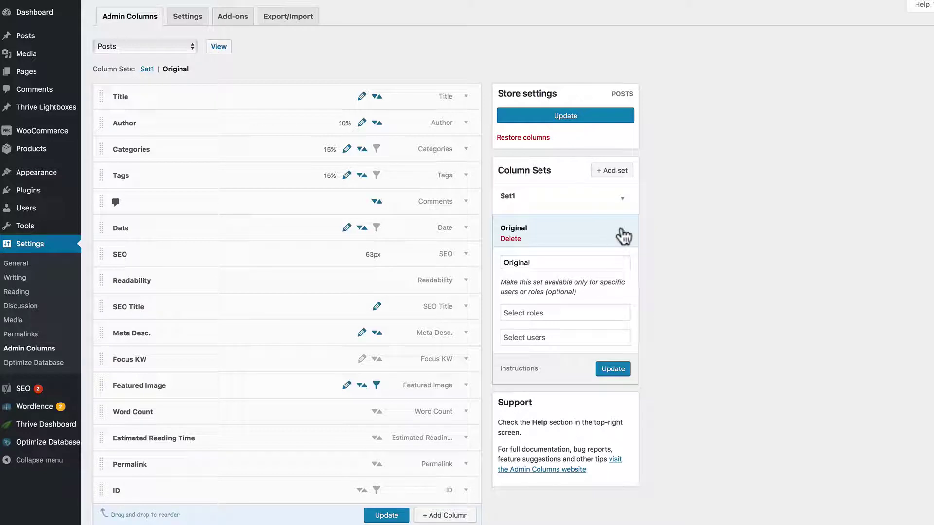
left_click(623, 237)
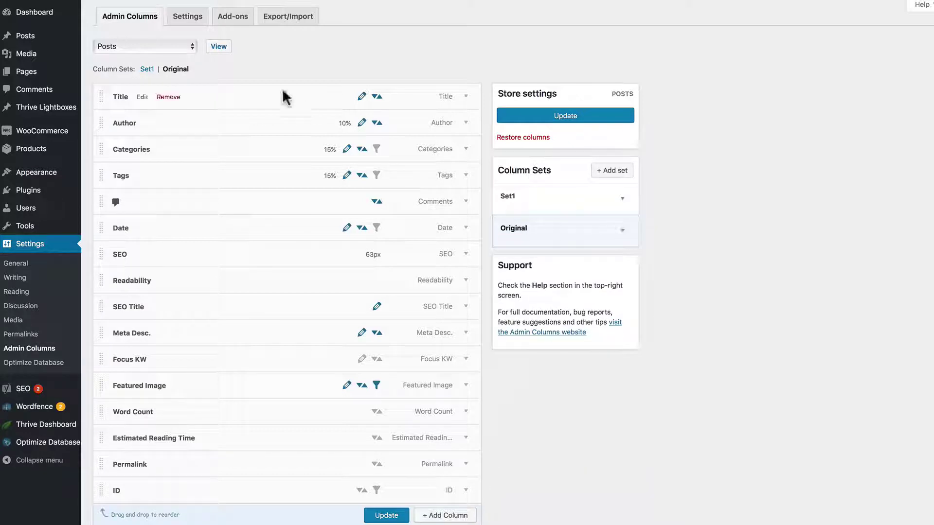
left_click(148, 70)
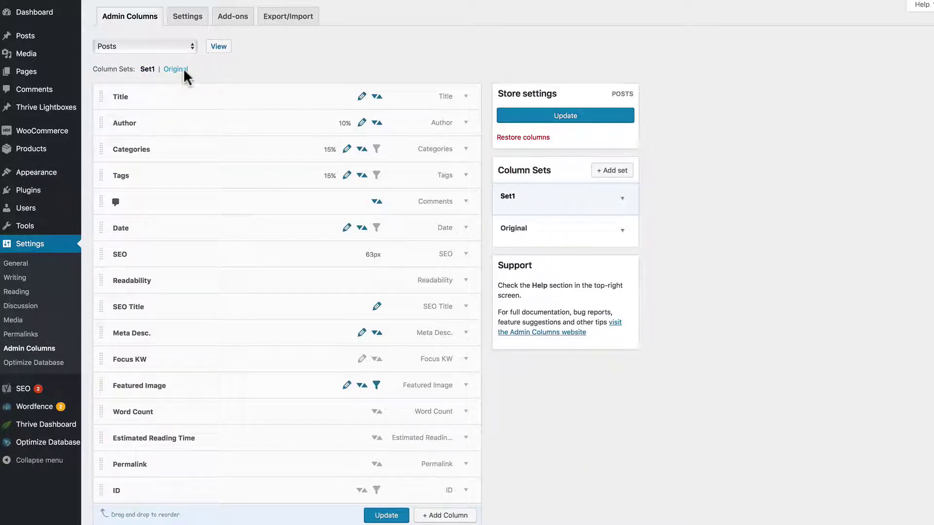
left_click(183, 69)
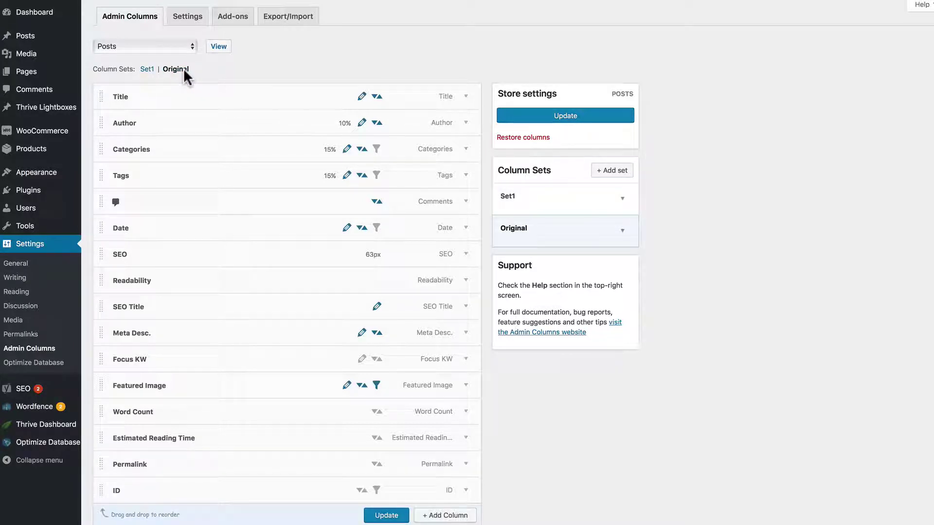
left_click(147, 69)
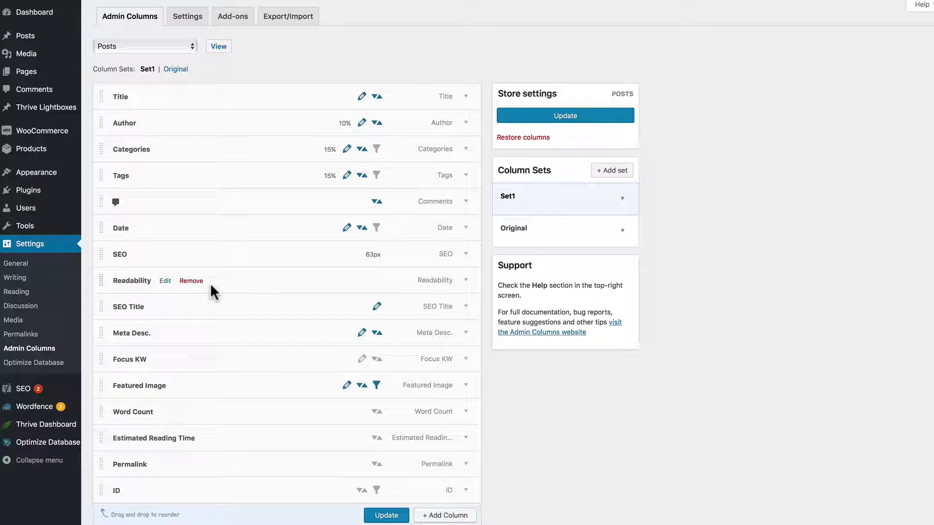
- Rename the Set1 column set to SEO and remove its Author column
left_click(621, 200)
left_click(534, 230)
double_click(534, 229)
type("SEO")
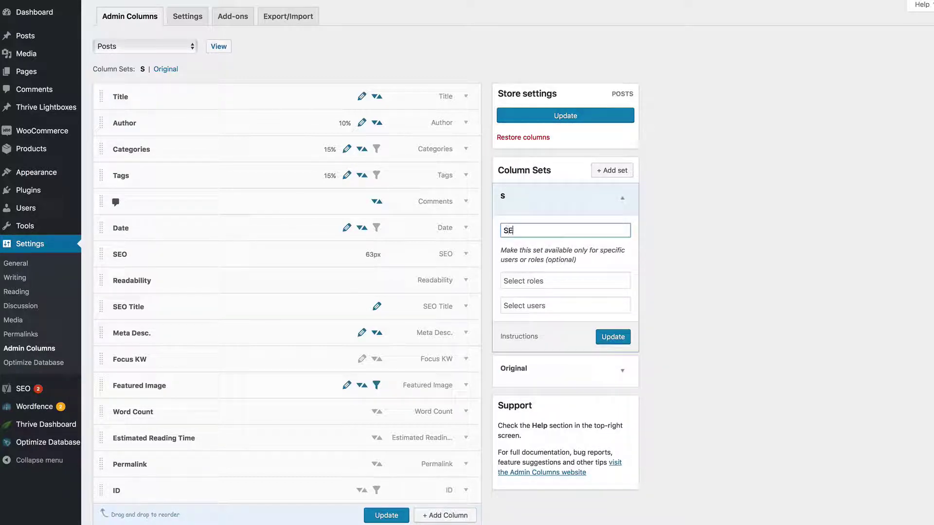
left_click(605, 340)
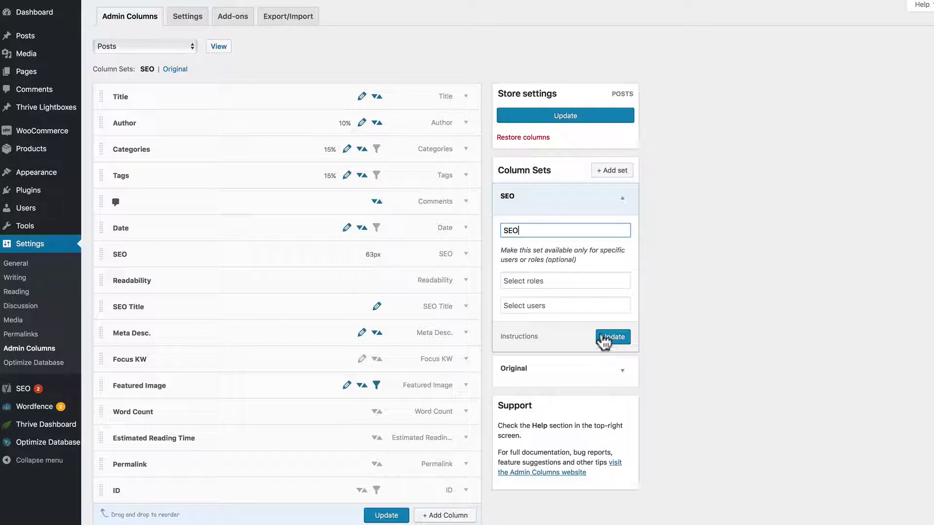
left_click(624, 209)
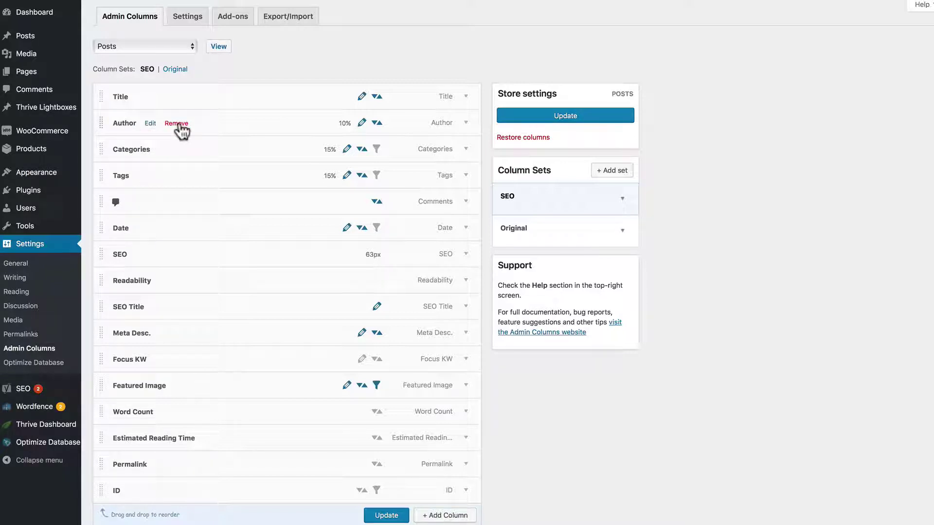
left_click(176, 123)
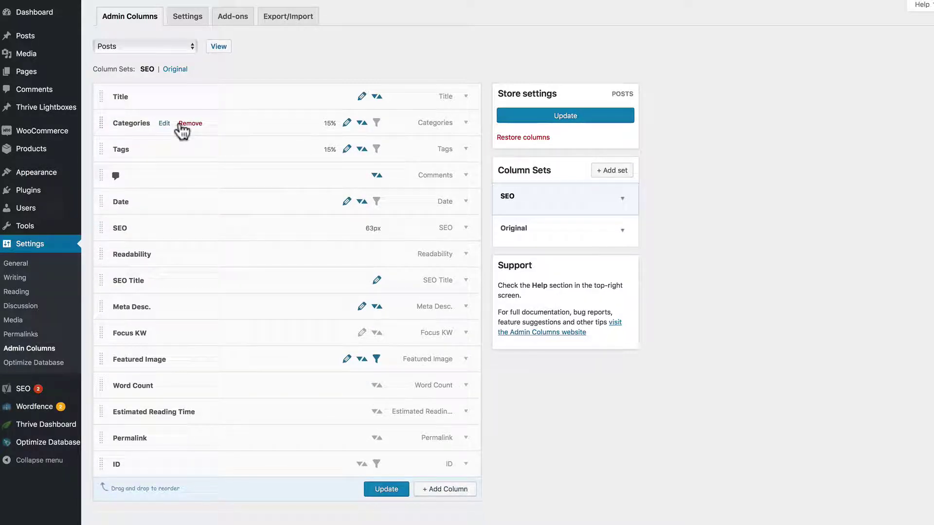
- Save the SEO set's columns and switch to Products
left_click(386, 489)
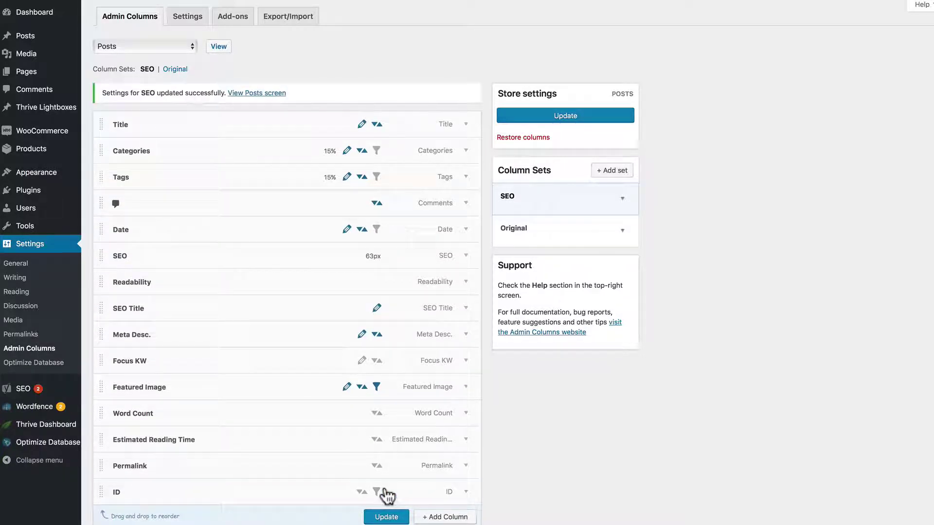
left_click(187, 47)
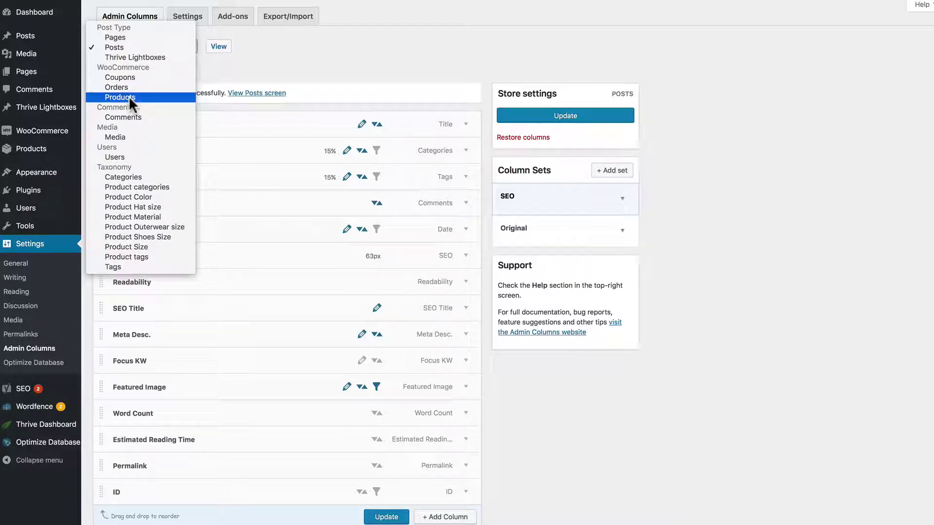
key("Escape")
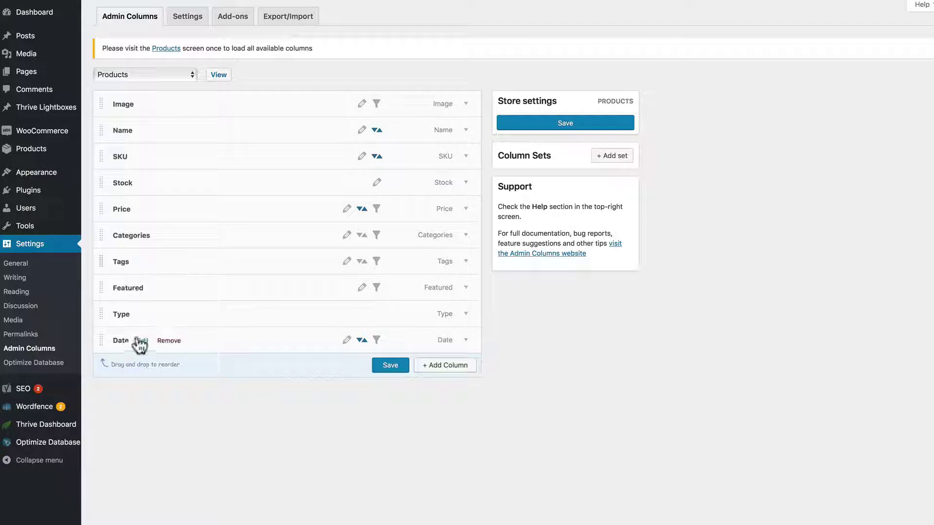
- Create and save a Products column set named WooCommerce
left_click(612, 157)
left_click(544, 223)
type("WooCommerce")
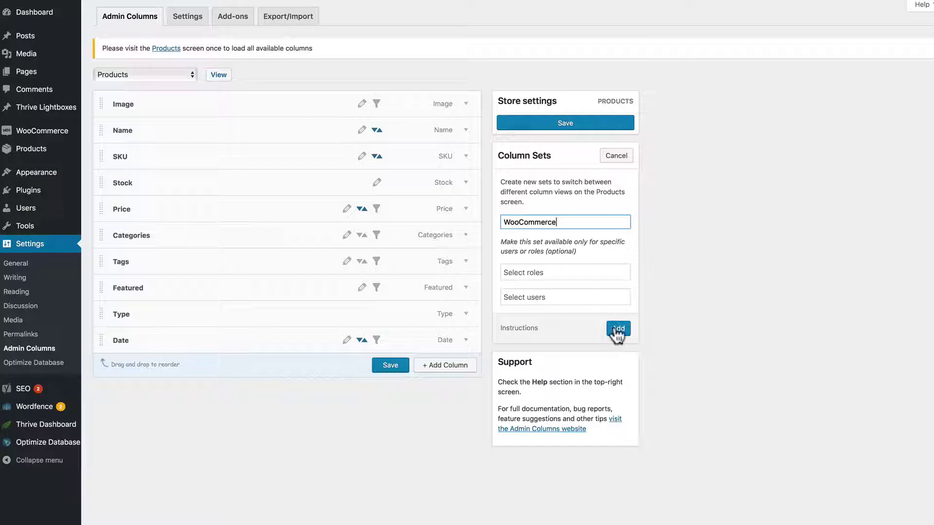
left_click(618, 329)
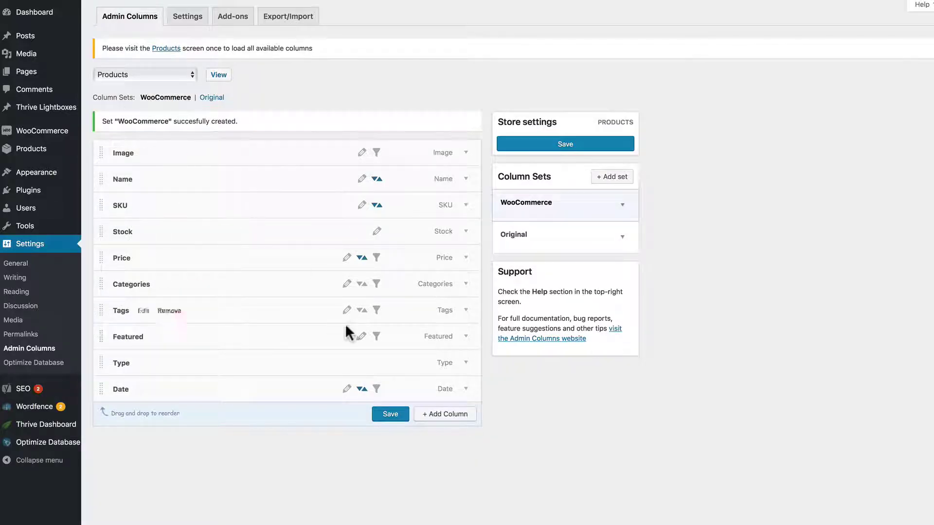
left_click(388, 414)
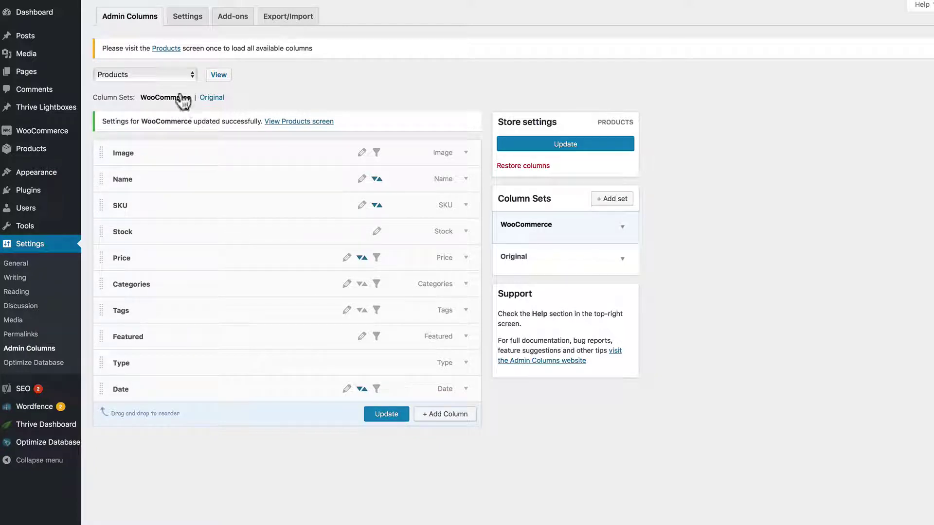
- Open the Products list using the WooCommerce column view
left_click(162, 74)
key("Escape")
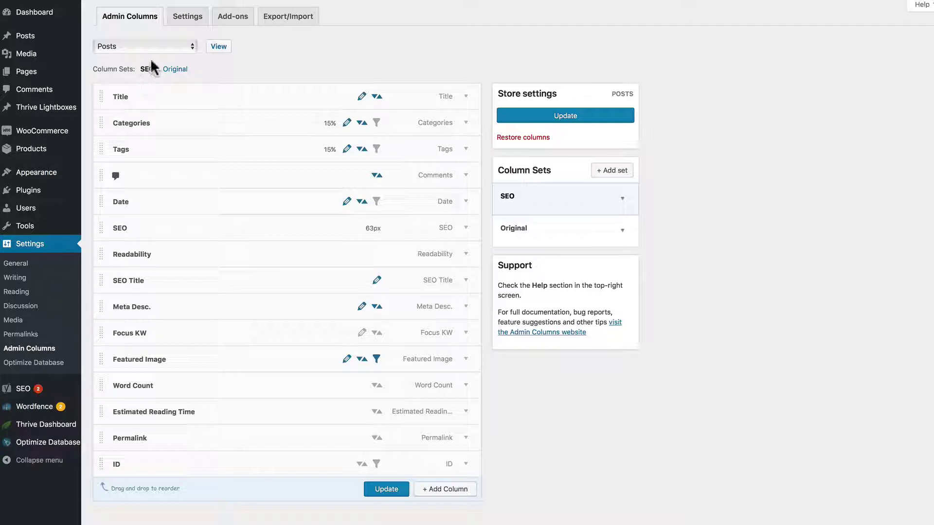
left_click(154, 46)
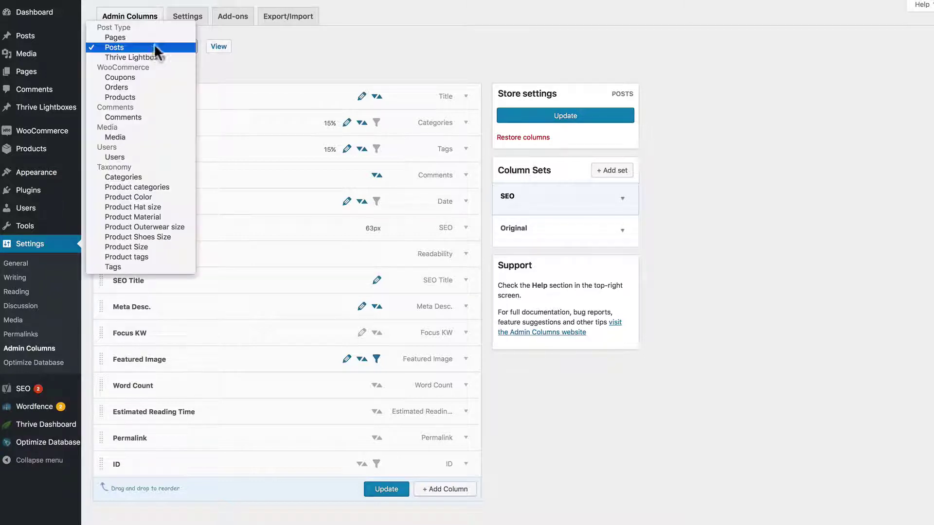
key("Escape")
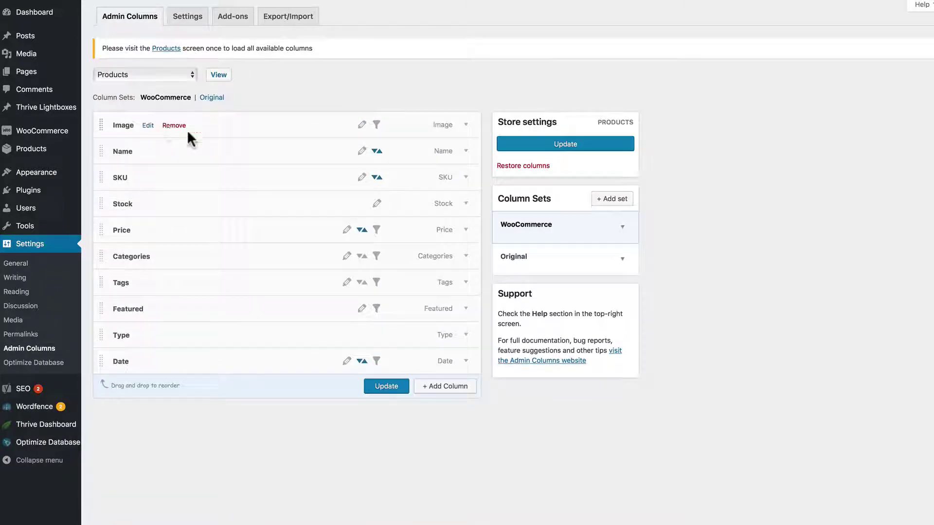
left_click(217, 77)
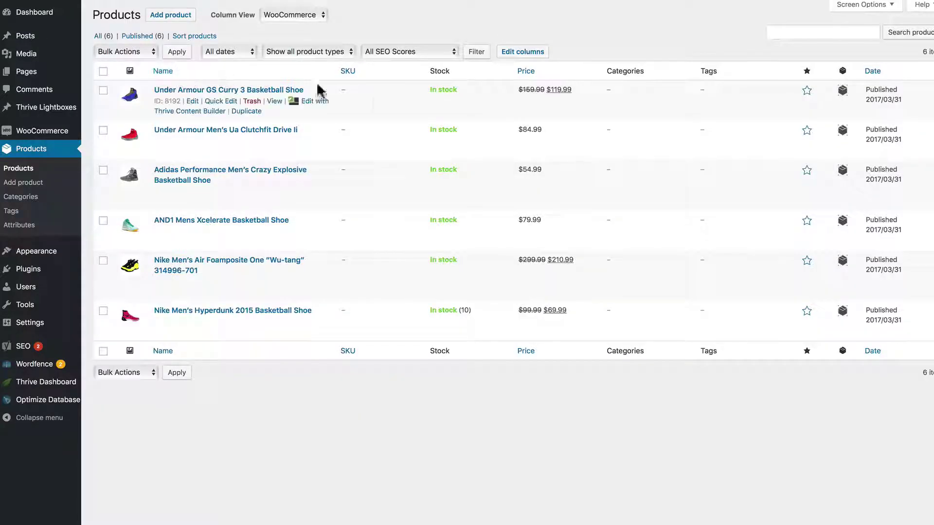
left_click(305, 17)
left_click(302, 20)
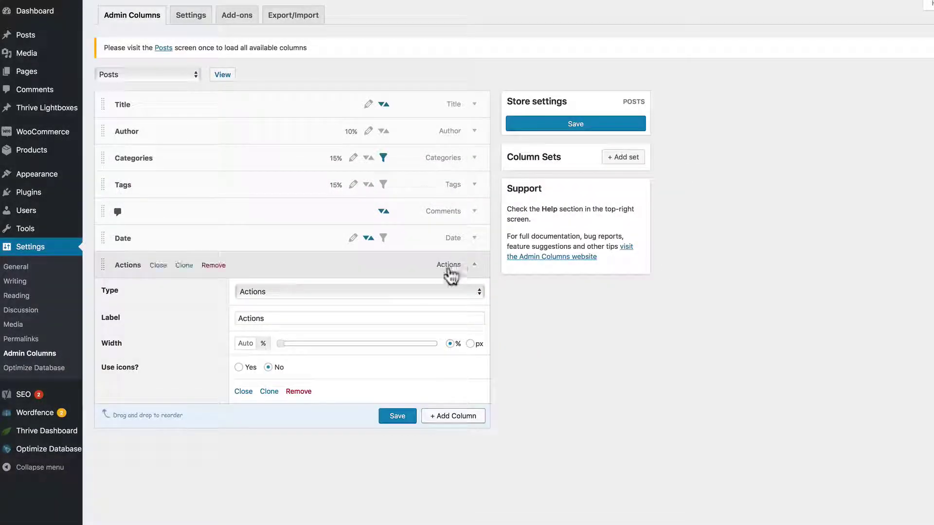
- Add a BG Color custom field column for title background colour, shown as Color with inline editing
left_click(322, 291)
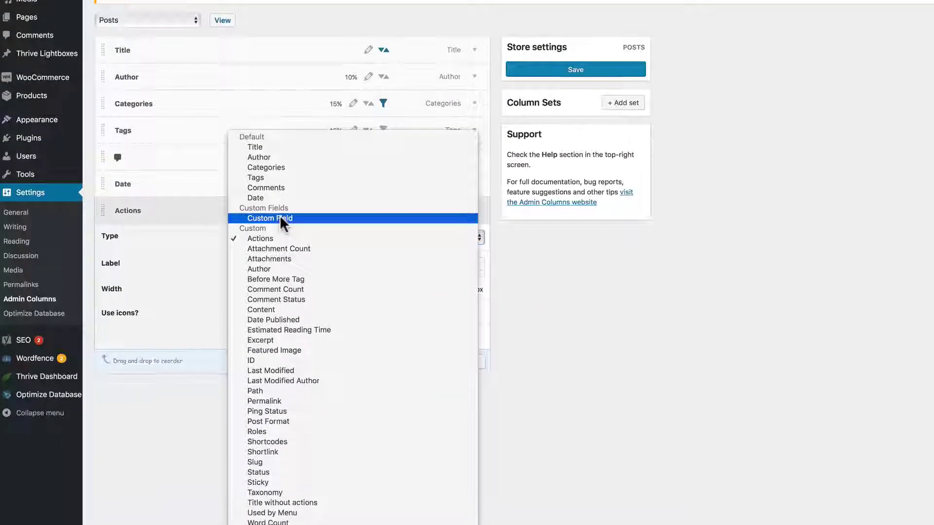
left_click(281, 218)
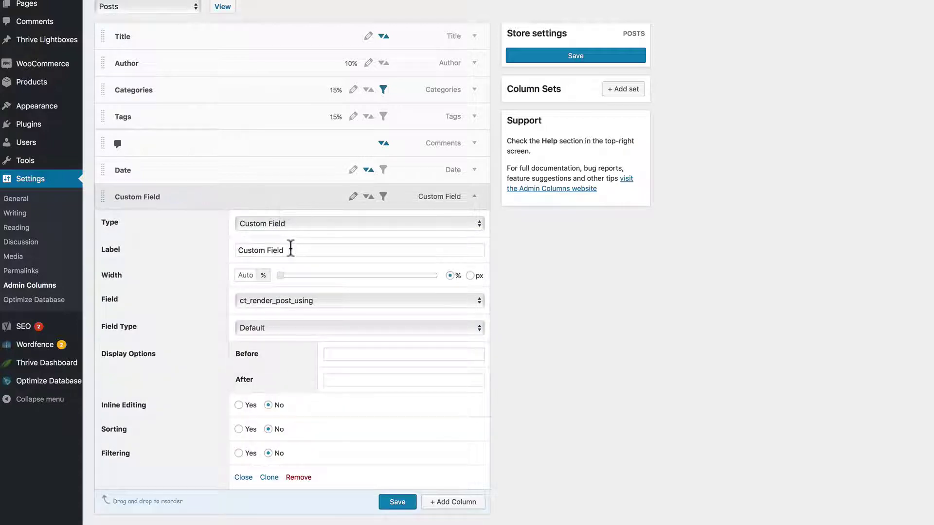
left_click(306, 298)
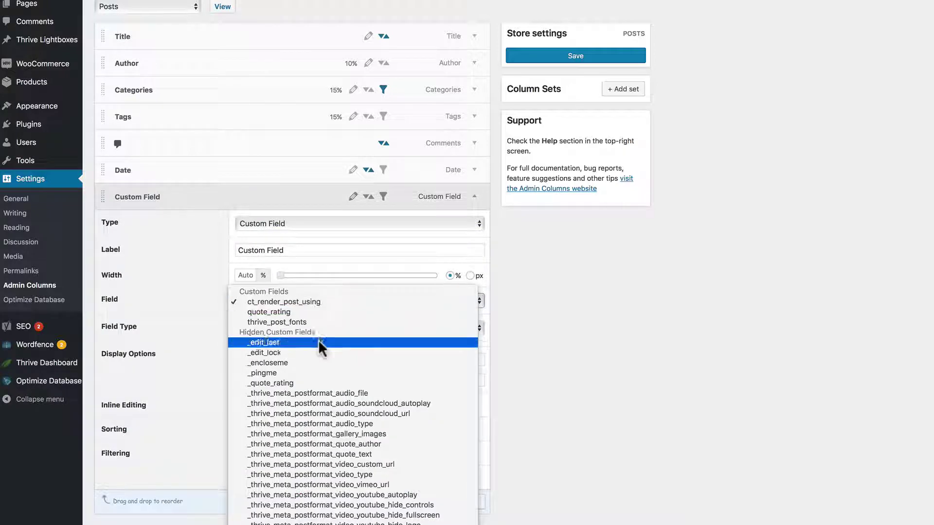
scroll(341, 516, "down", 6)
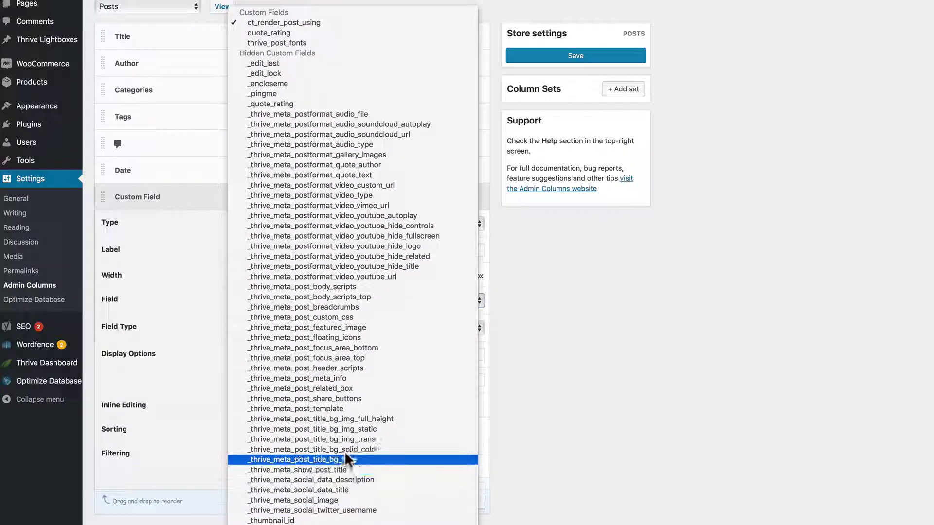
left_click(343, 450)
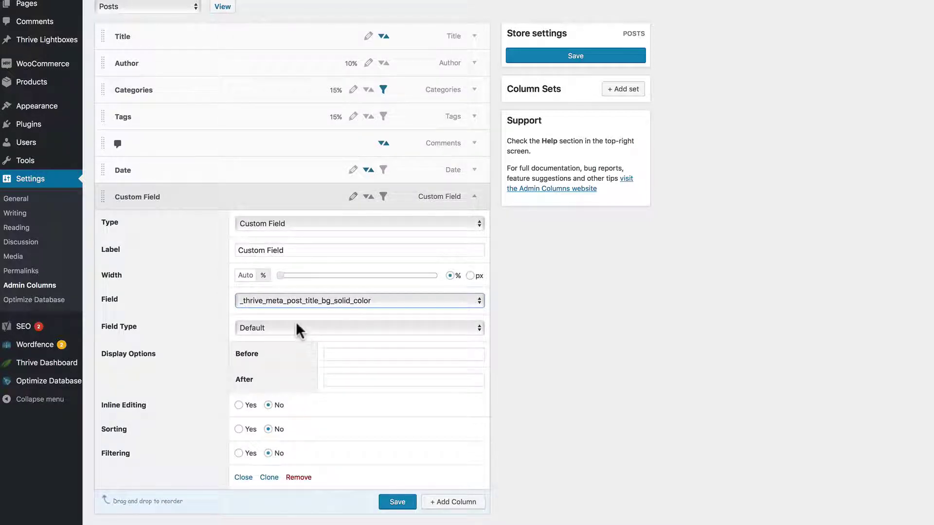
triple_click(249, 251)
type("BG Color")
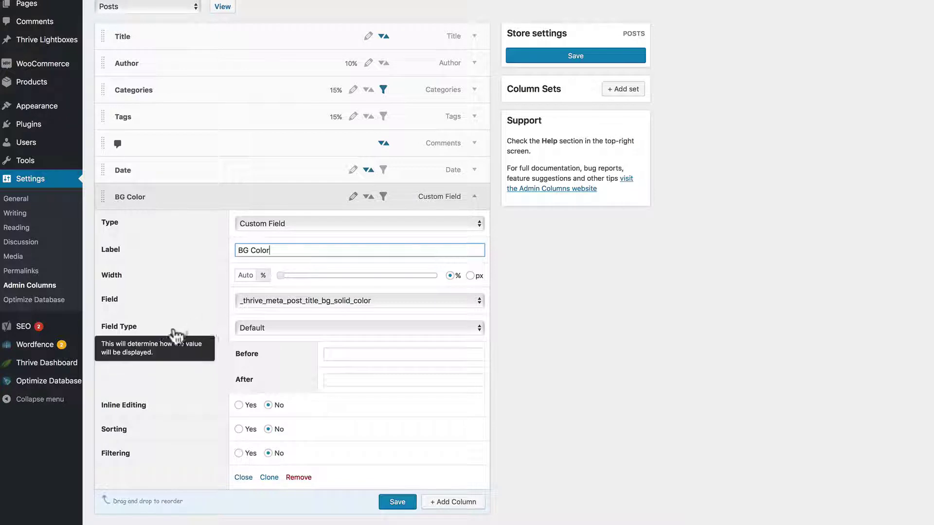
left_click(280, 326)
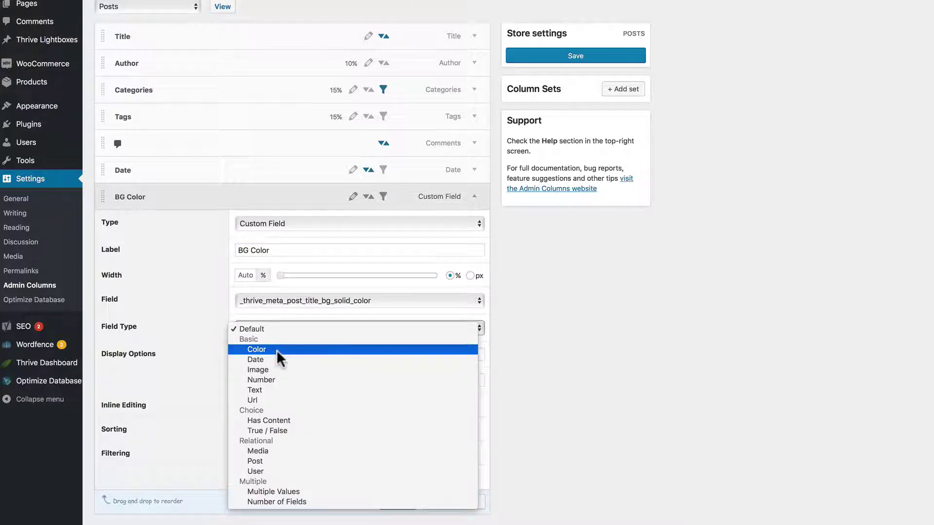
left_click(277, 349)
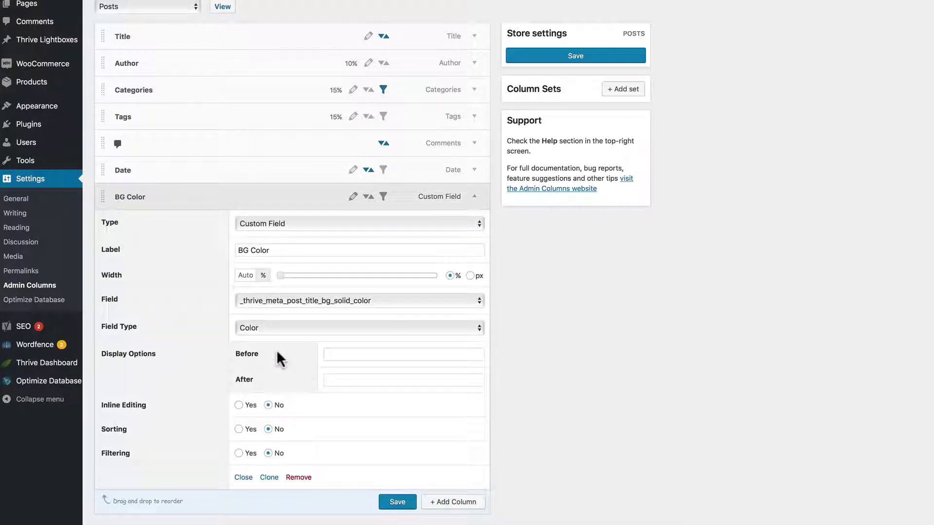
left_click(239, 406)
left_click(396, 501)
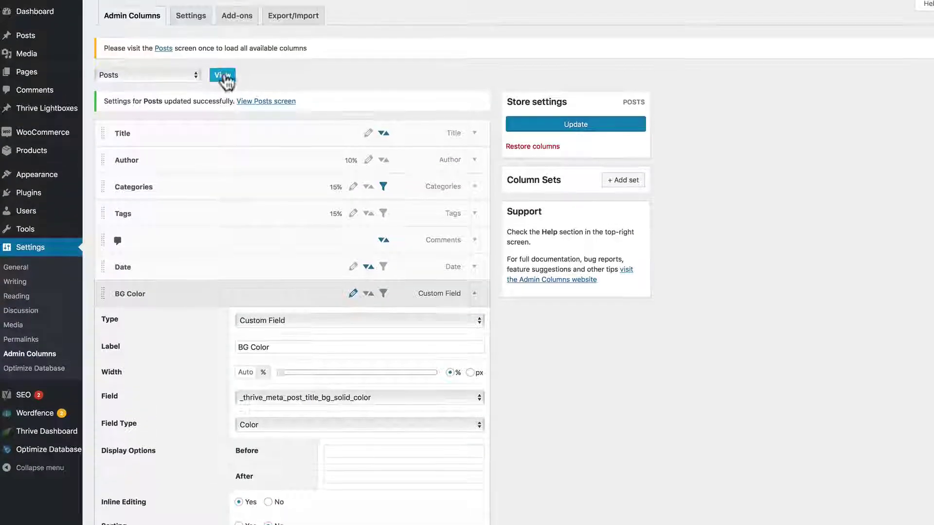
- Set the John Lennon post's BG Color to red #dd0606
left_click(223, 80)
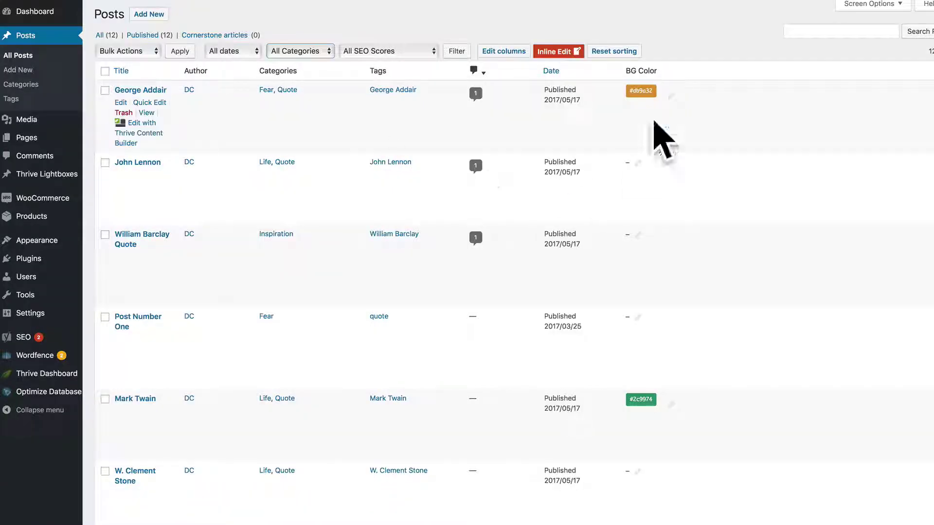
left_click(640, 169)
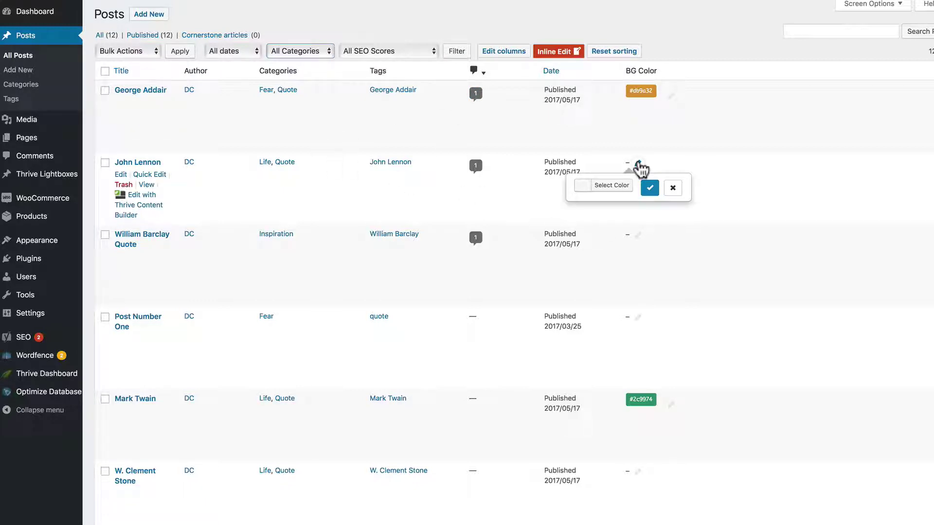
left_click(591, 186)
left_click(611, 307)
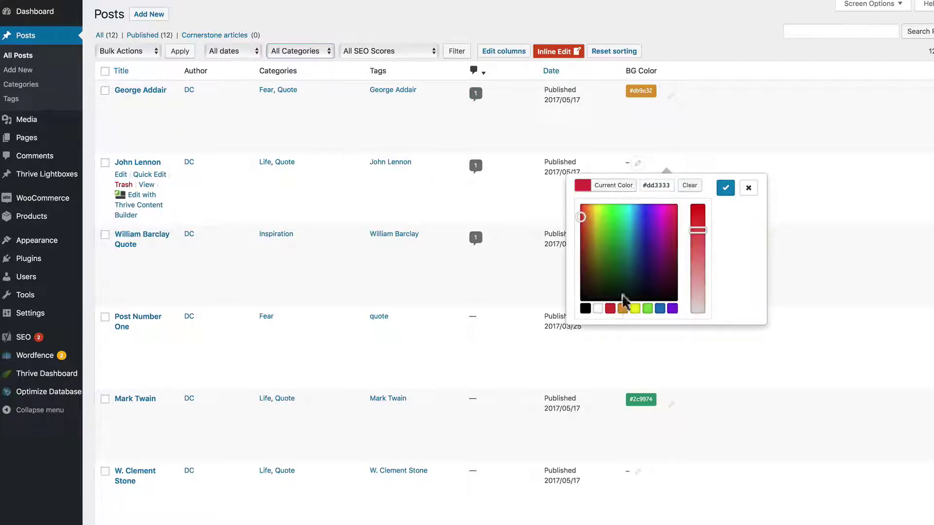
left_click_drag(698, 230, 690, 209)
left_click(725, 189)
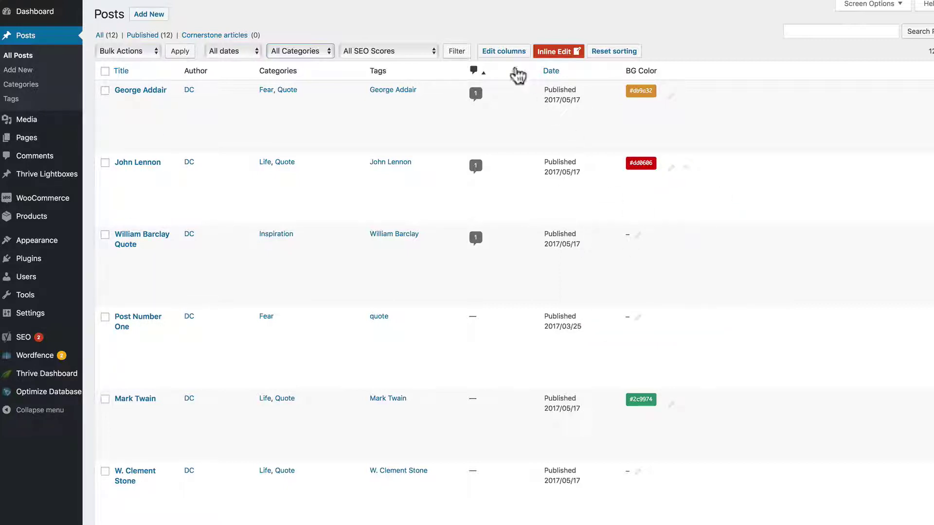
- Add a Taxonomy column using Categories to the Posts set
left_click(504, 51)
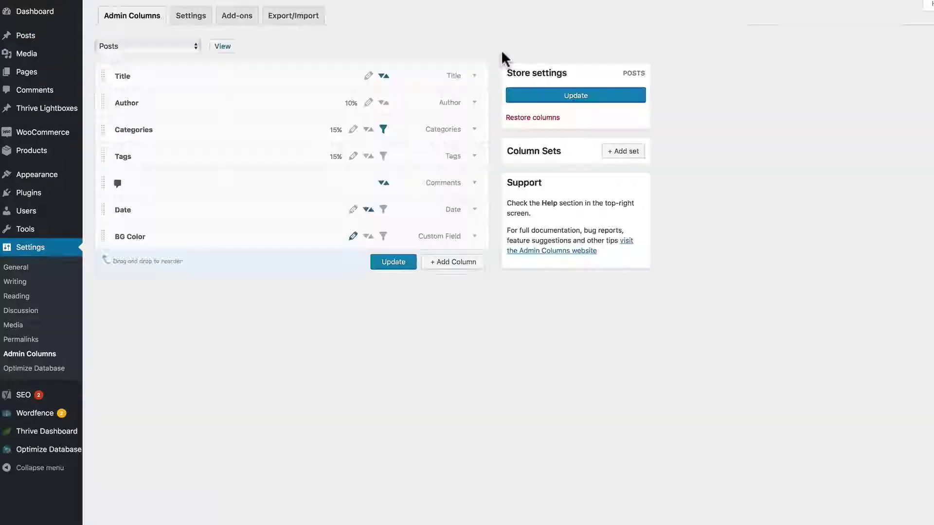
left_click(455, 263)
left_click(413, 203)
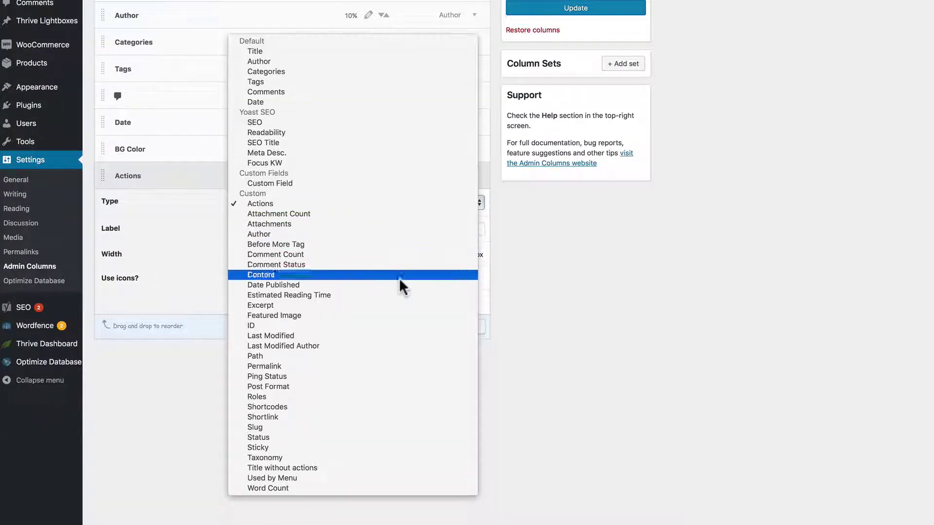
left_click(364, 459)
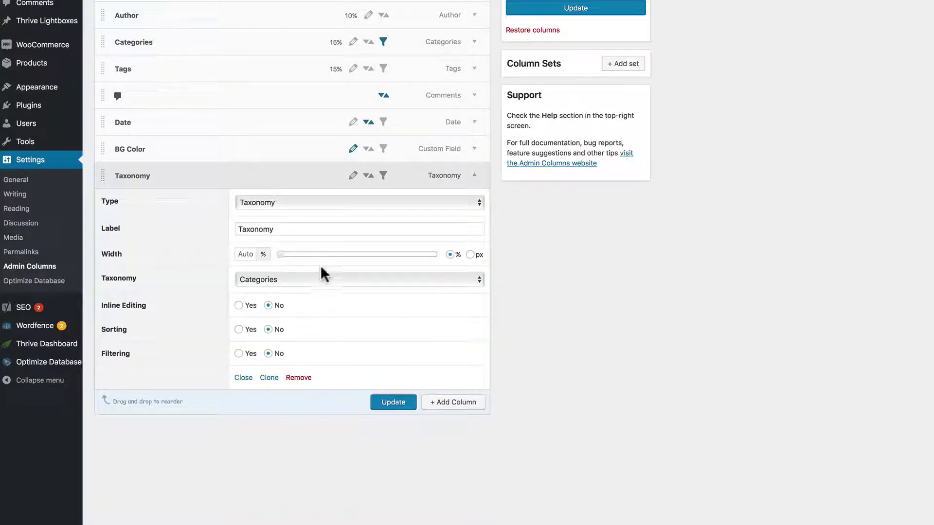
left_click(324, 280)
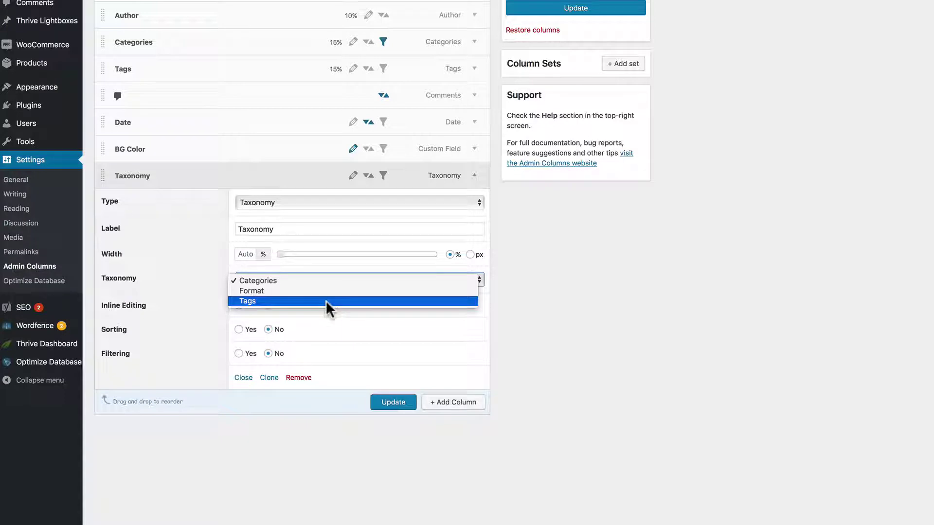
left_click(459, 327)
scroll(565, 369, "up", 4)
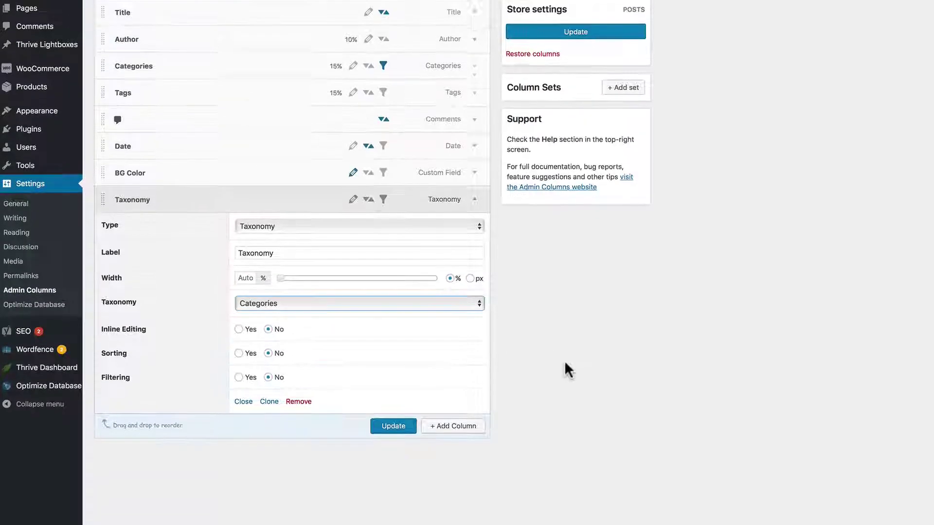
- Try adding a column for Pages, then switch the content type to Media
left_click(147, 48)
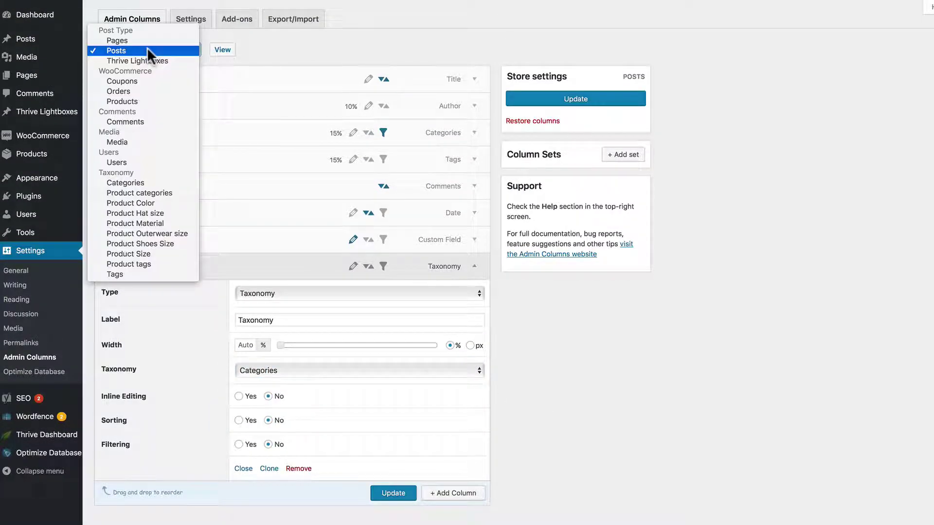
left_click(113, 36)
key("p")
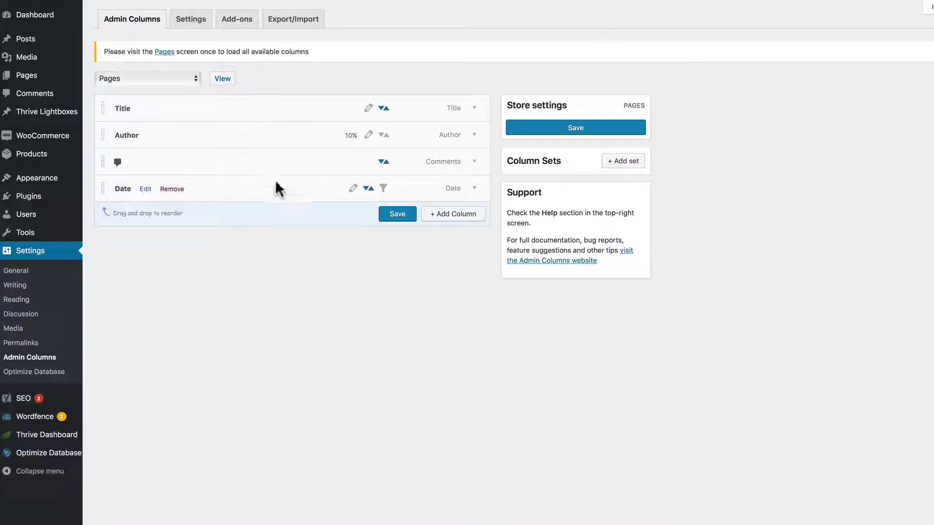
left_click(453, 214)
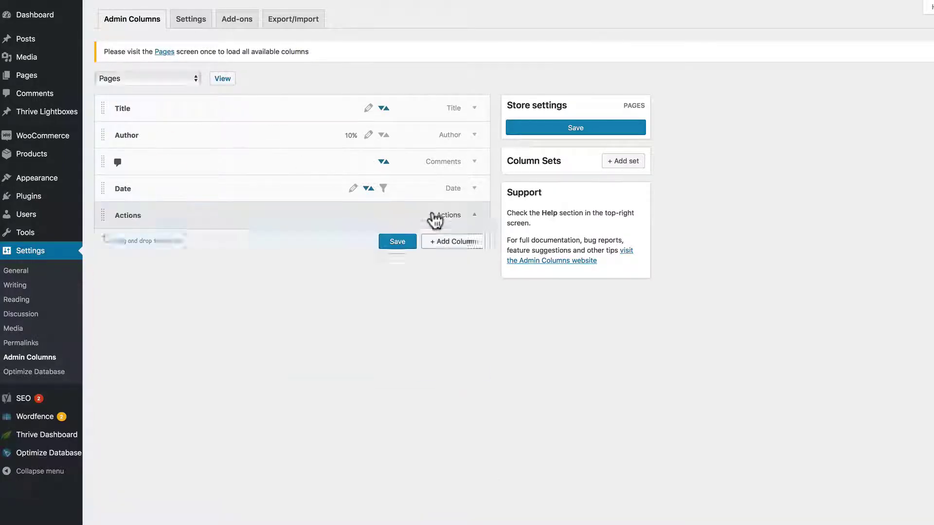
left_click(415, 242)
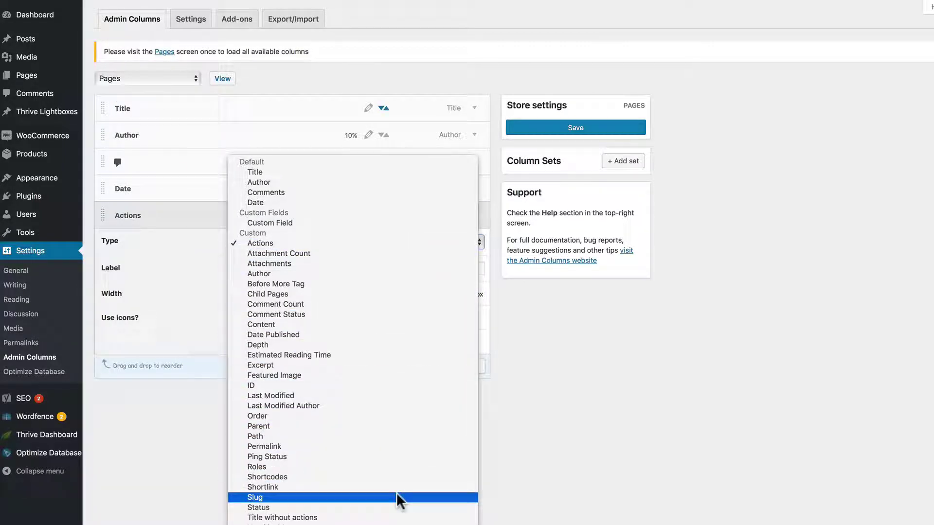
key("Escape")
left_click(158, 77)
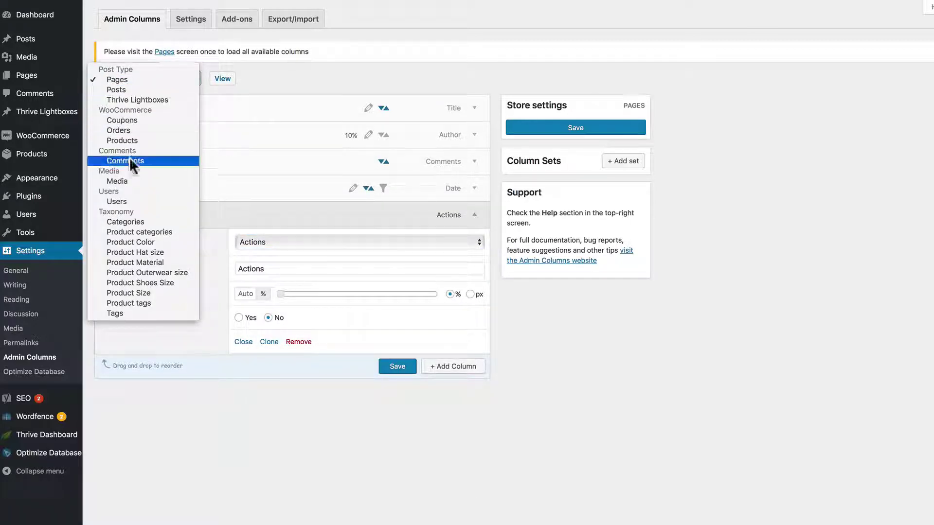
key("Escape")
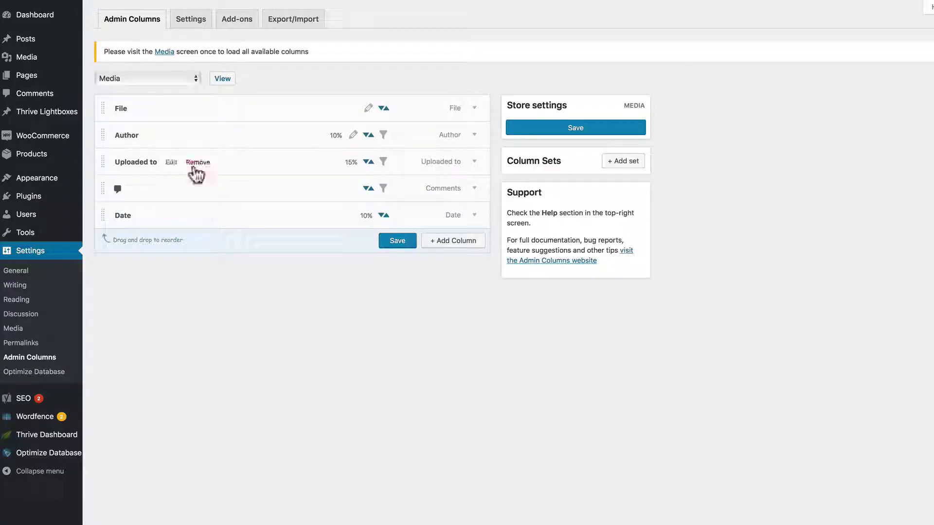
- Add File Size and Full Path columns to the Media set and save
left_click(456, 241)
left_click(431, 267)
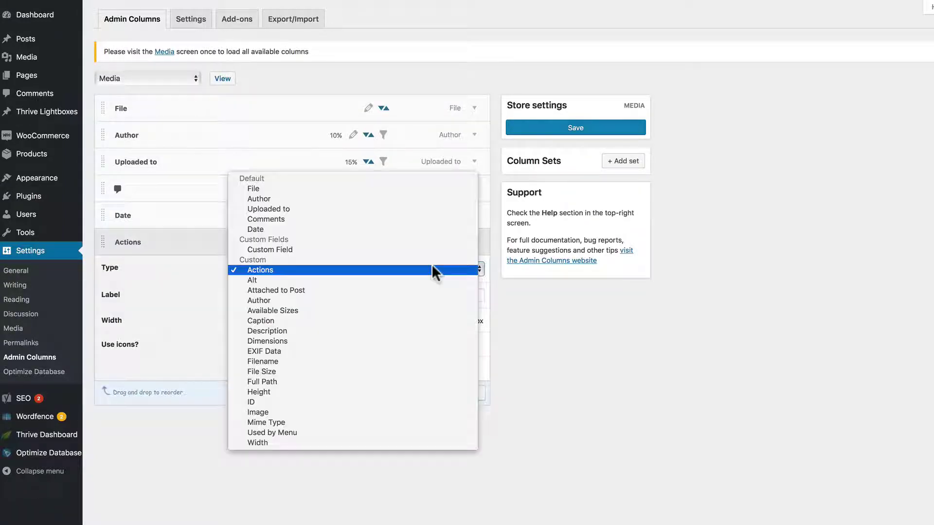
left_click(374, 371)
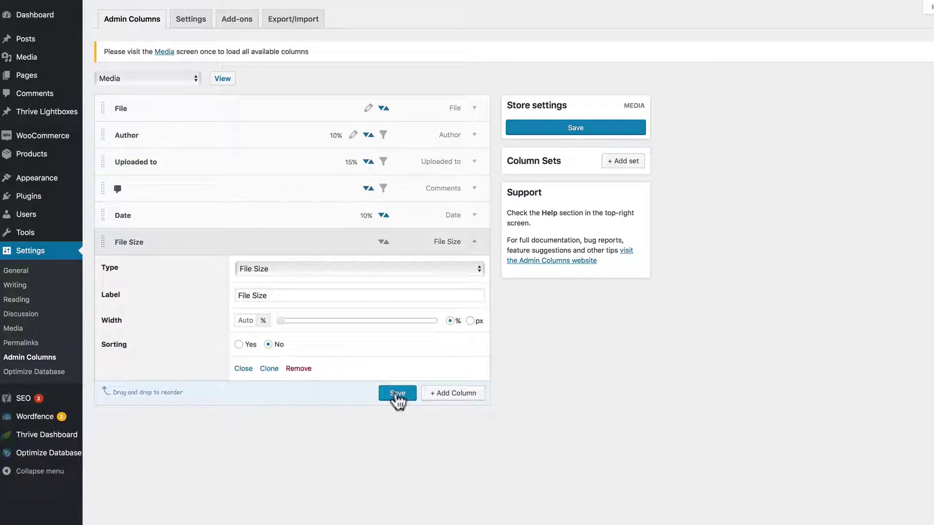
left_click(447, 394)
left_click(382, 358)
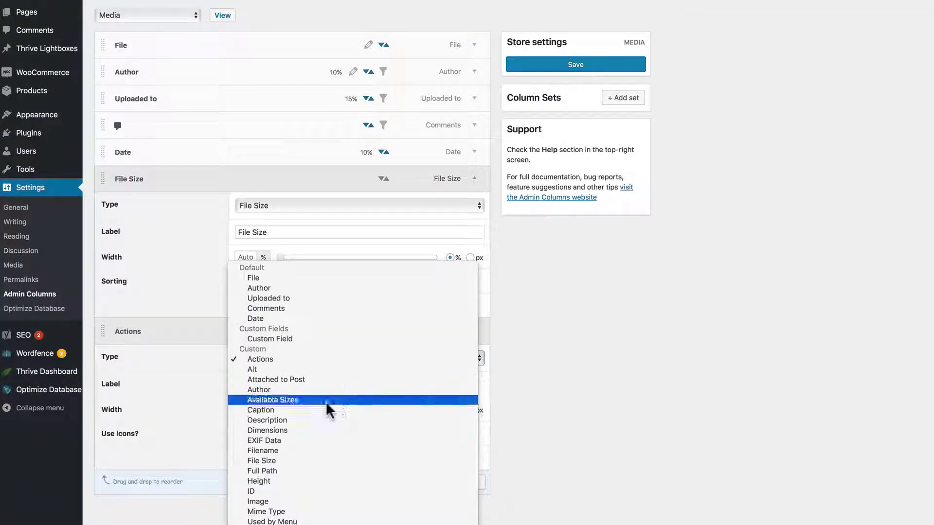
left_click(290, 467)
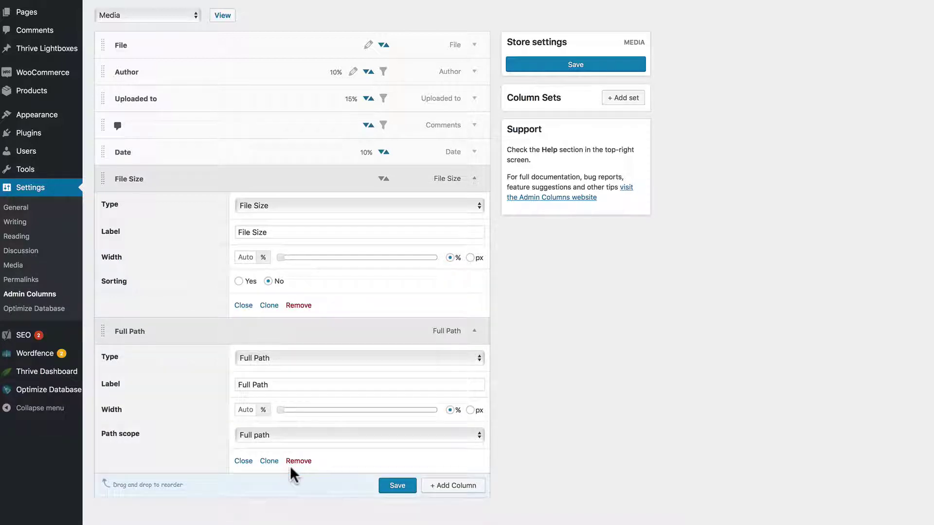
left_click(398, 483)
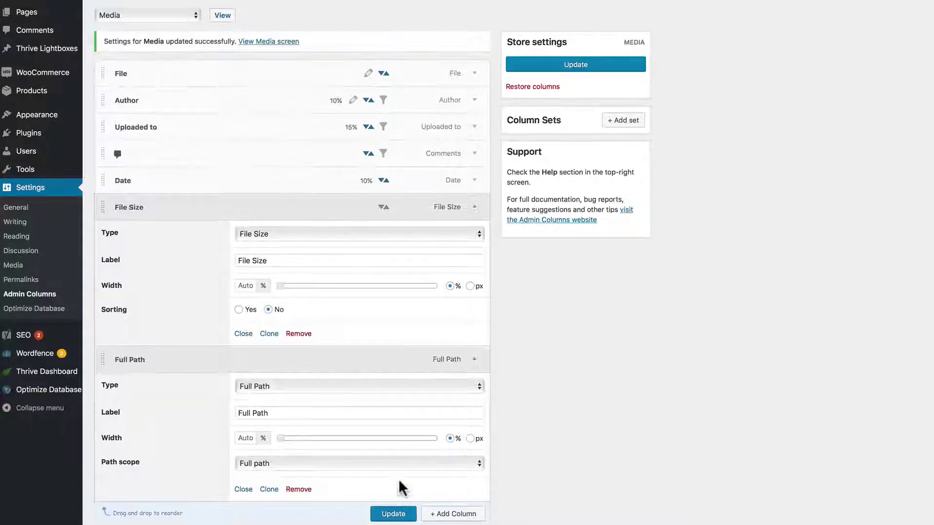
- Check the new columns in the Media Library, then return to column settings
left_click(222, 19)
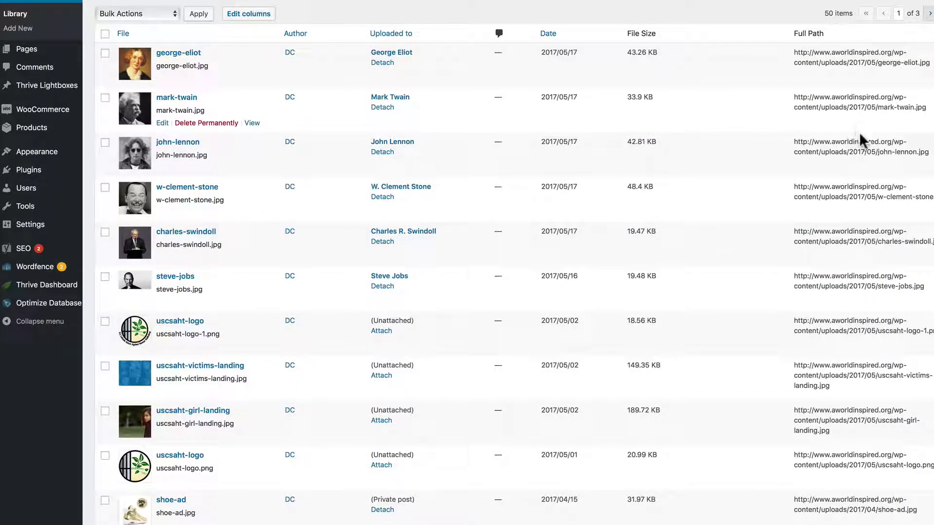
scroll(601, 159, "up", 3)
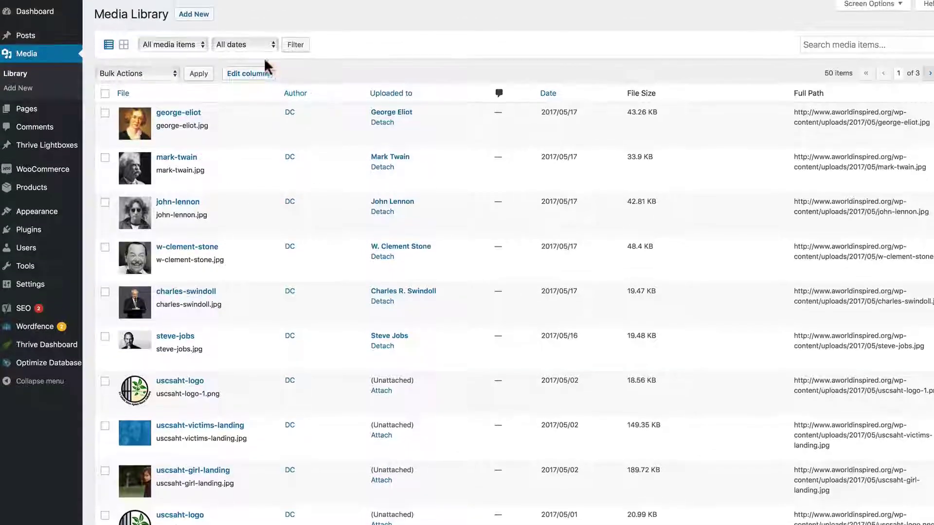
left_click(262, 73)
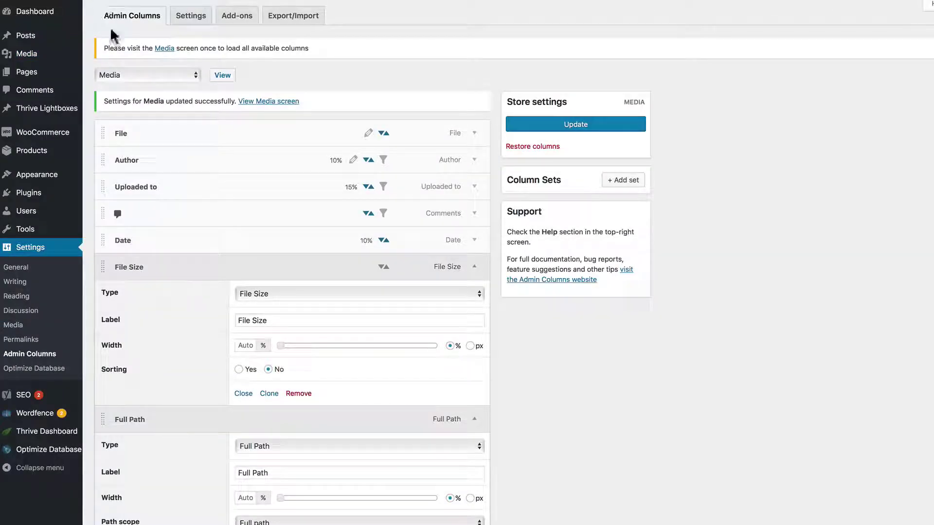
- Open the post-type dropdown beside View to list configurable content types
left_click(121, 75)
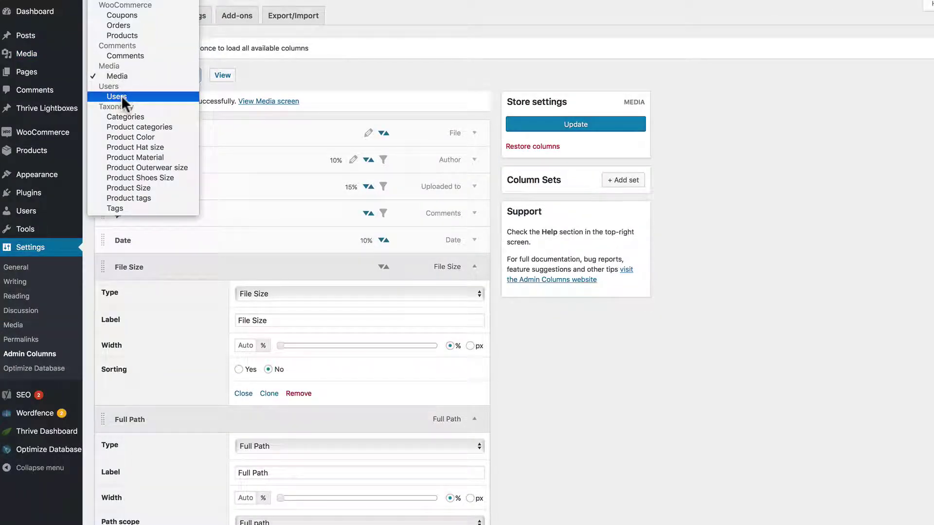